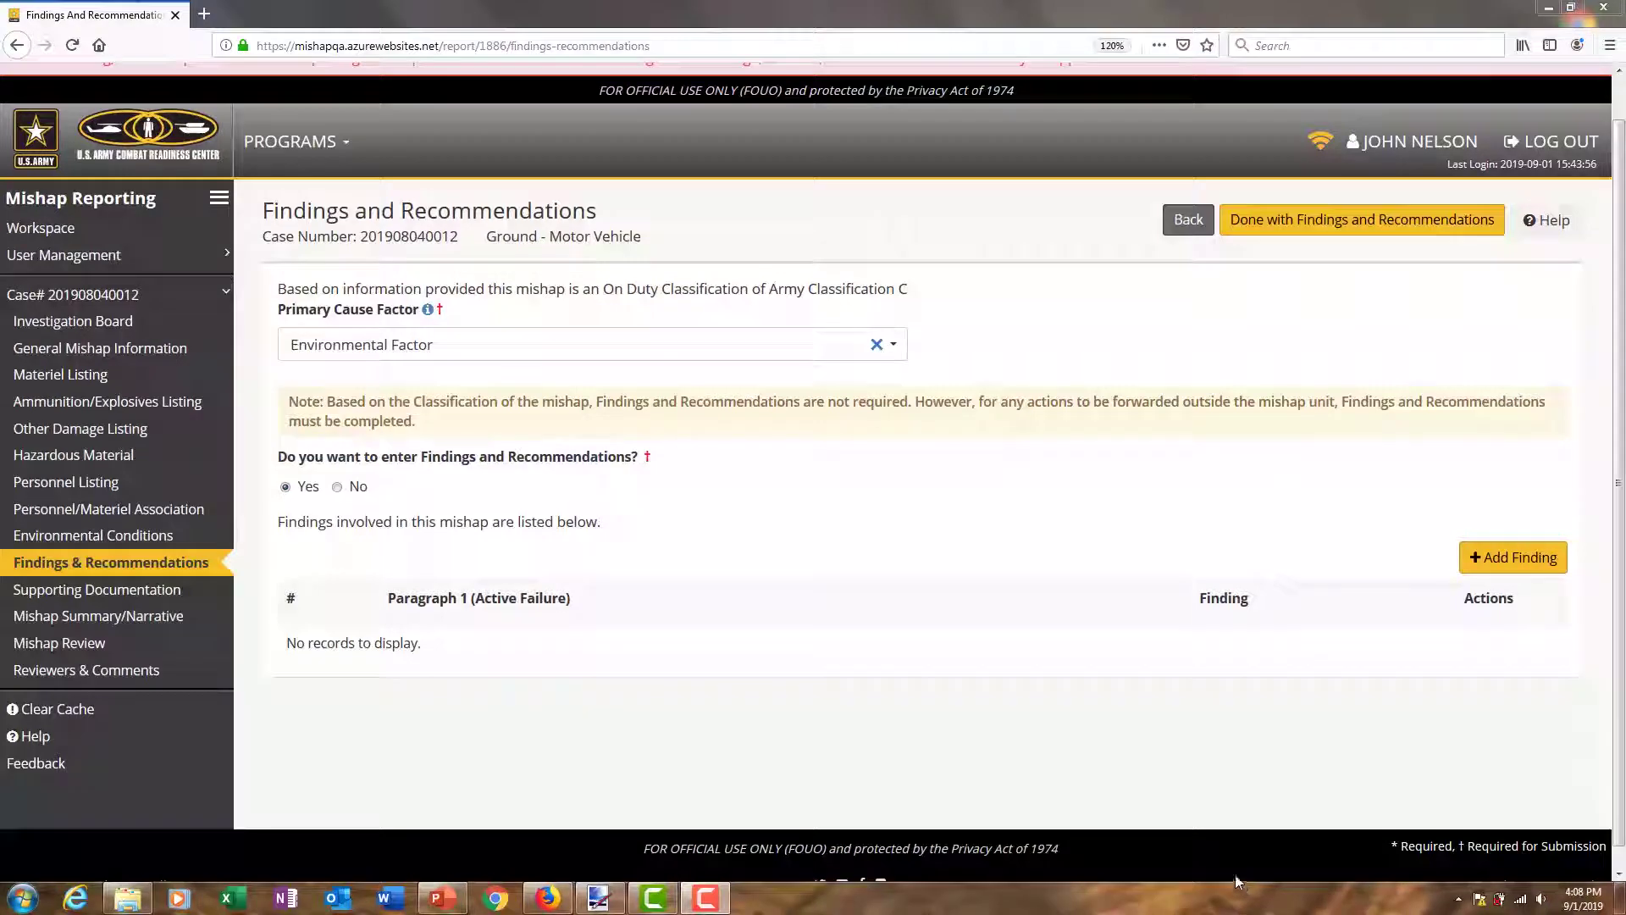
Check the Primary Cause Factor options, keep Environmental Factor, and start a new finding
click(883, 346)
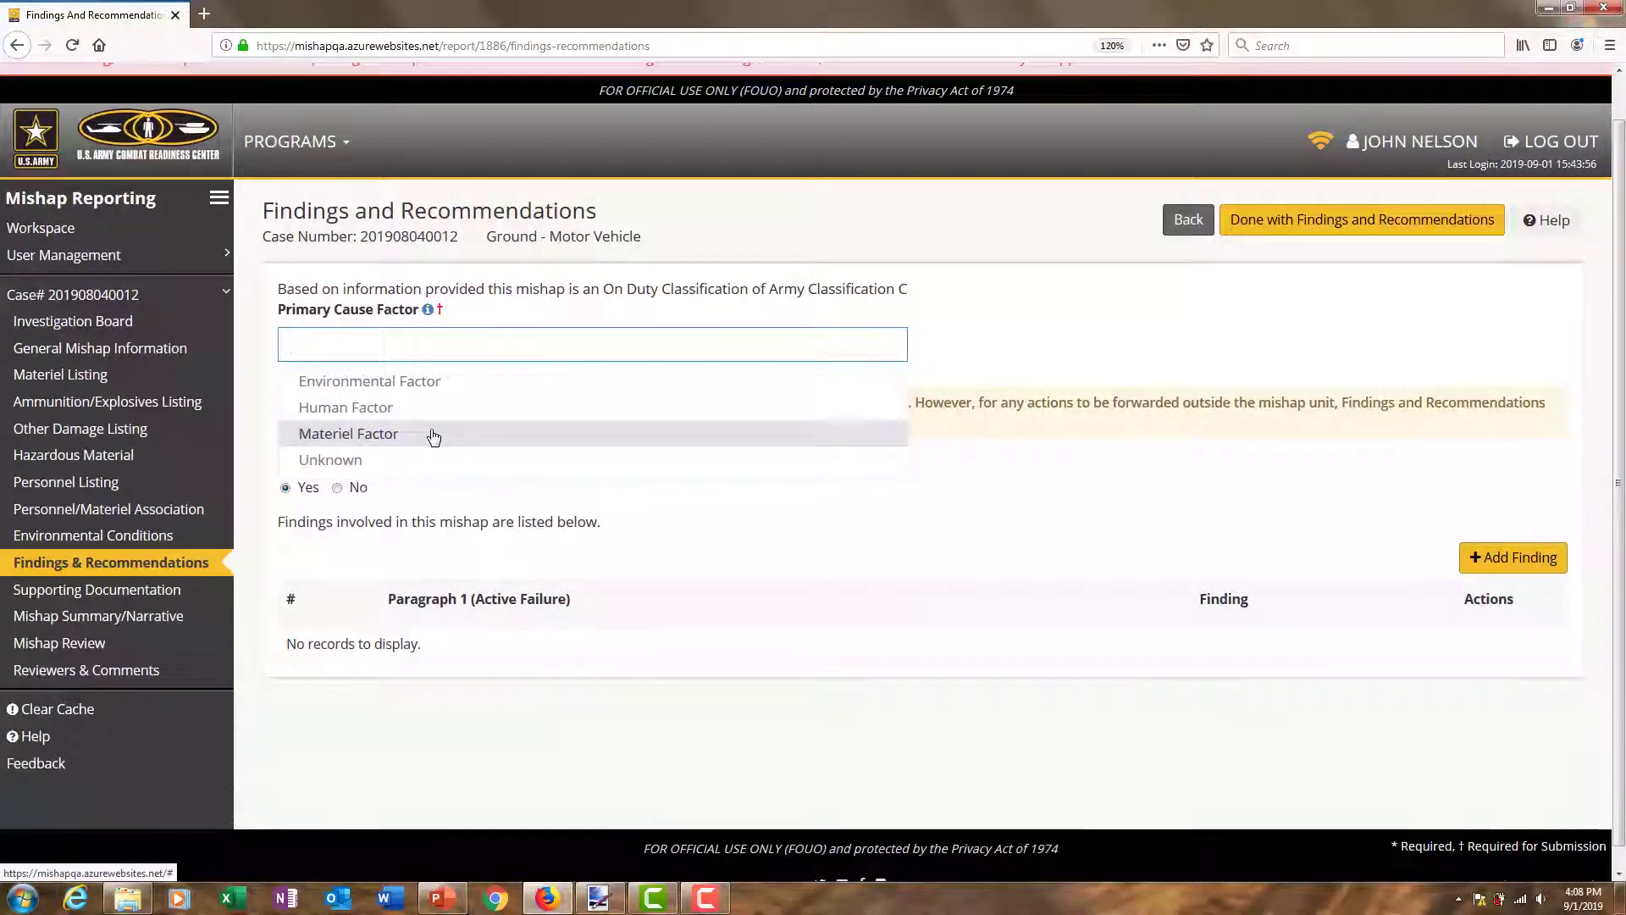
click(1041, 343)
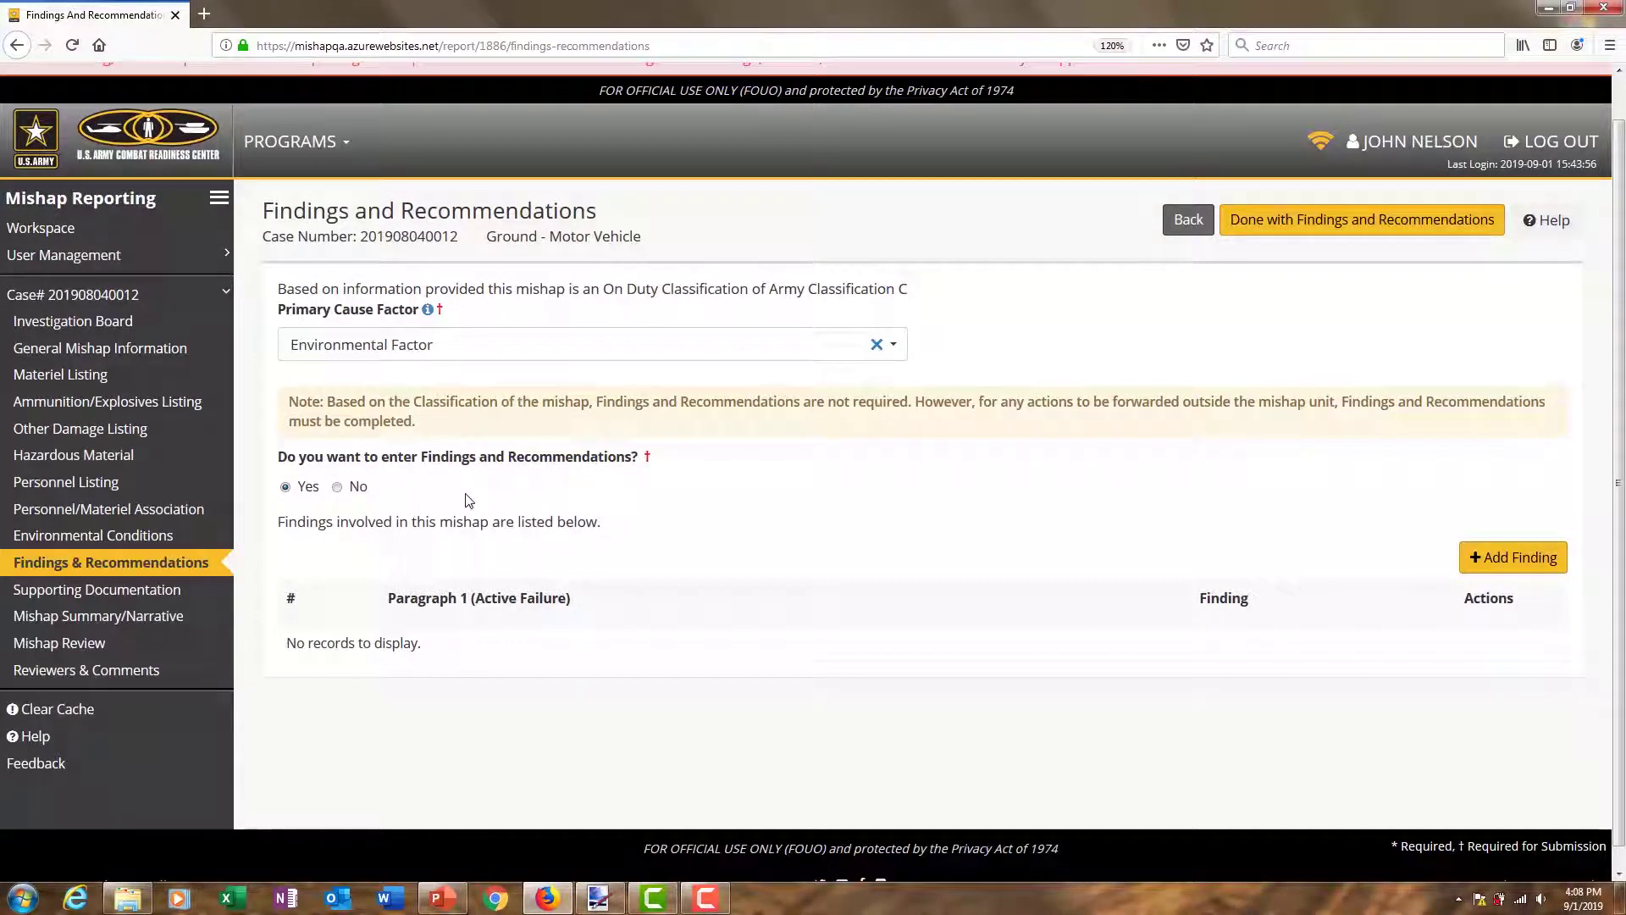
click(1513, 558)
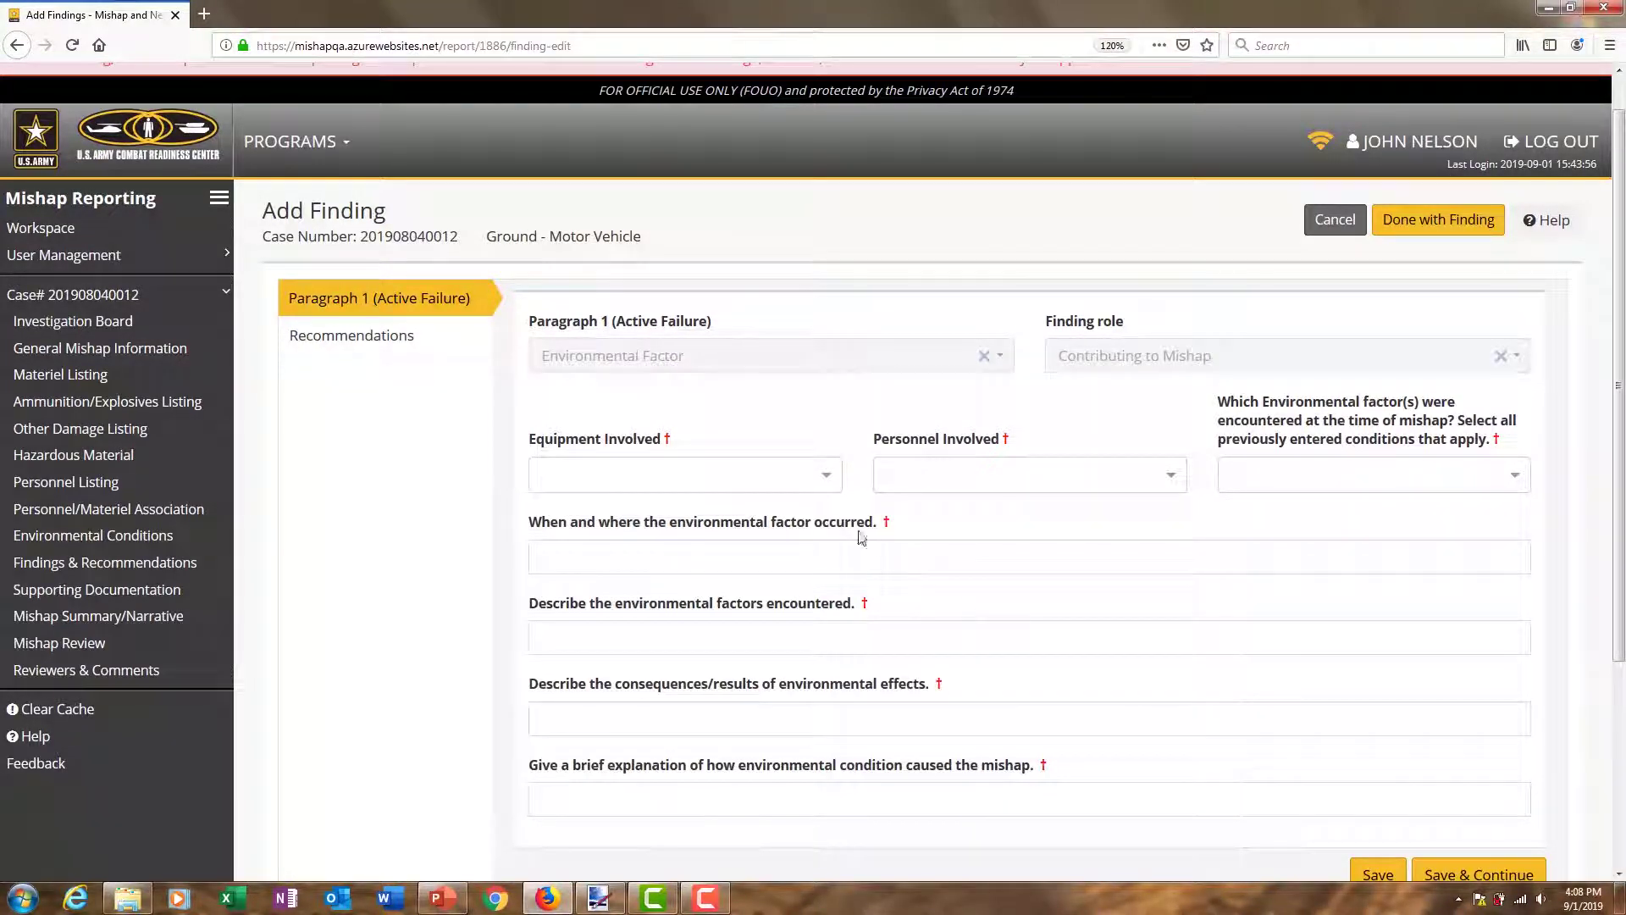
Assign the Chevy 15-passenger van, the listed person, and the Rain condition to the environmental finding
click(826, 476)
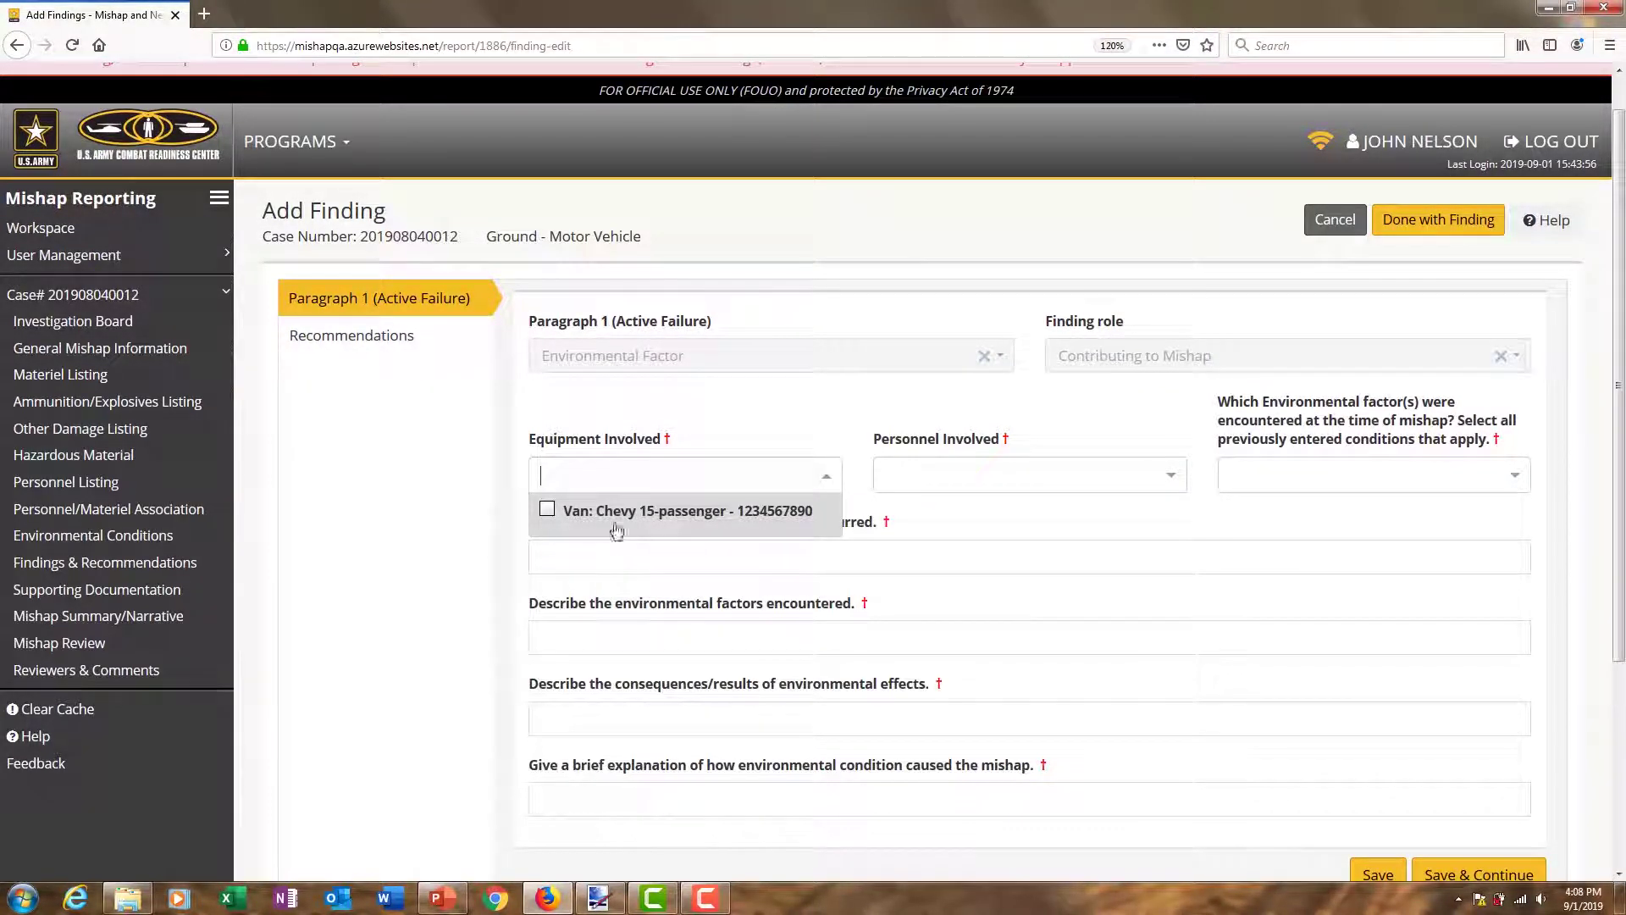
click(548, 512)
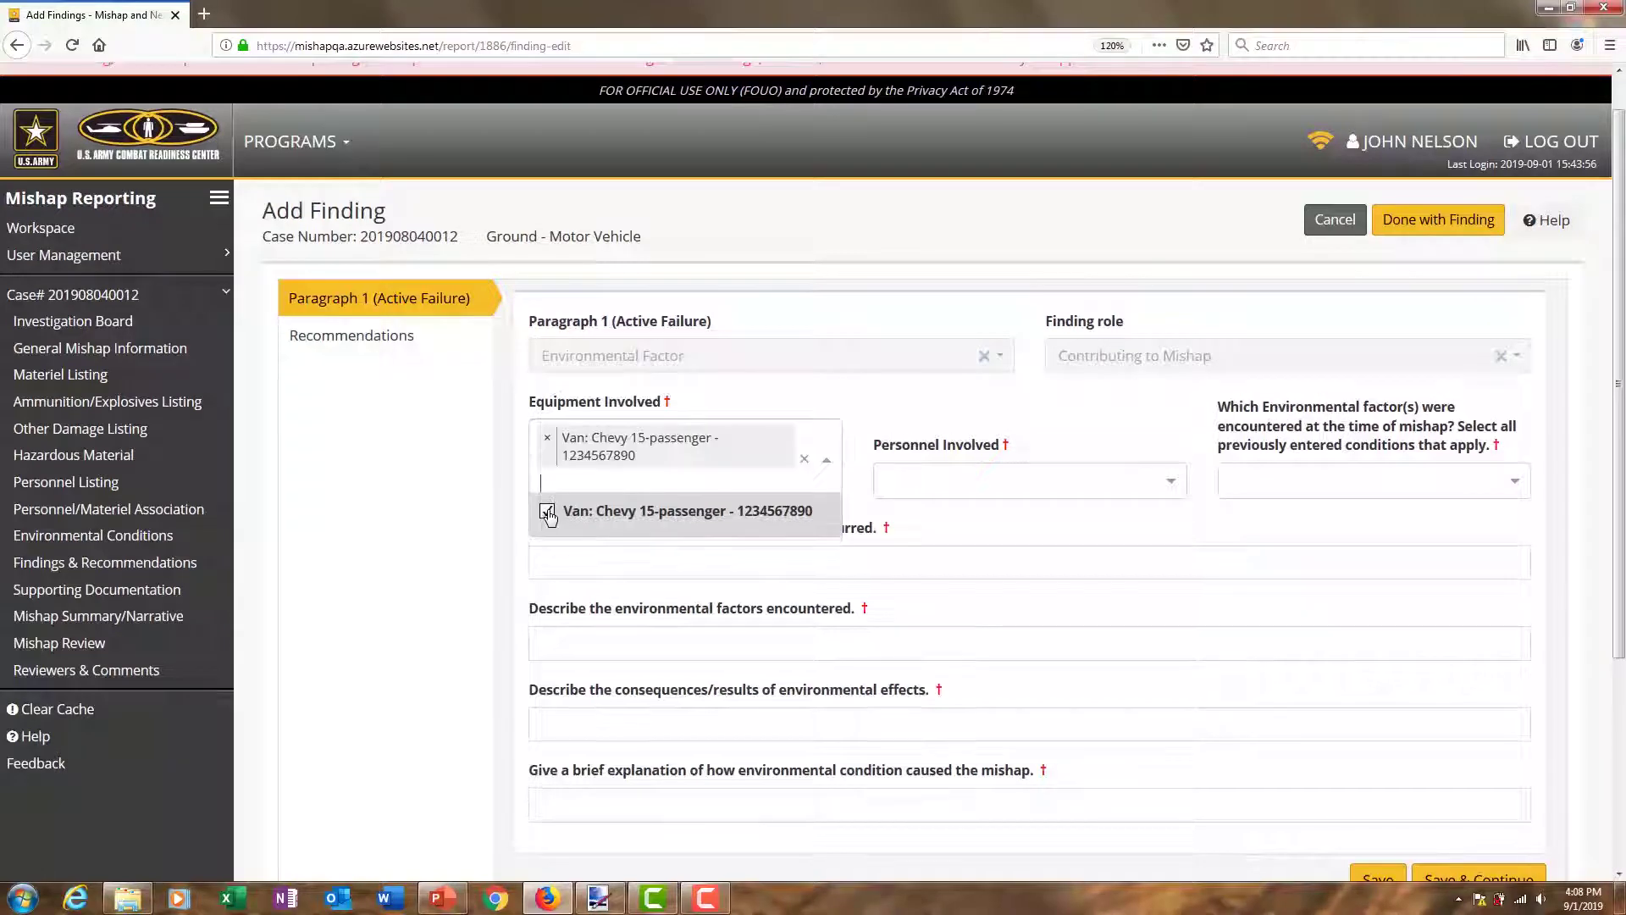
click(1171, 483)
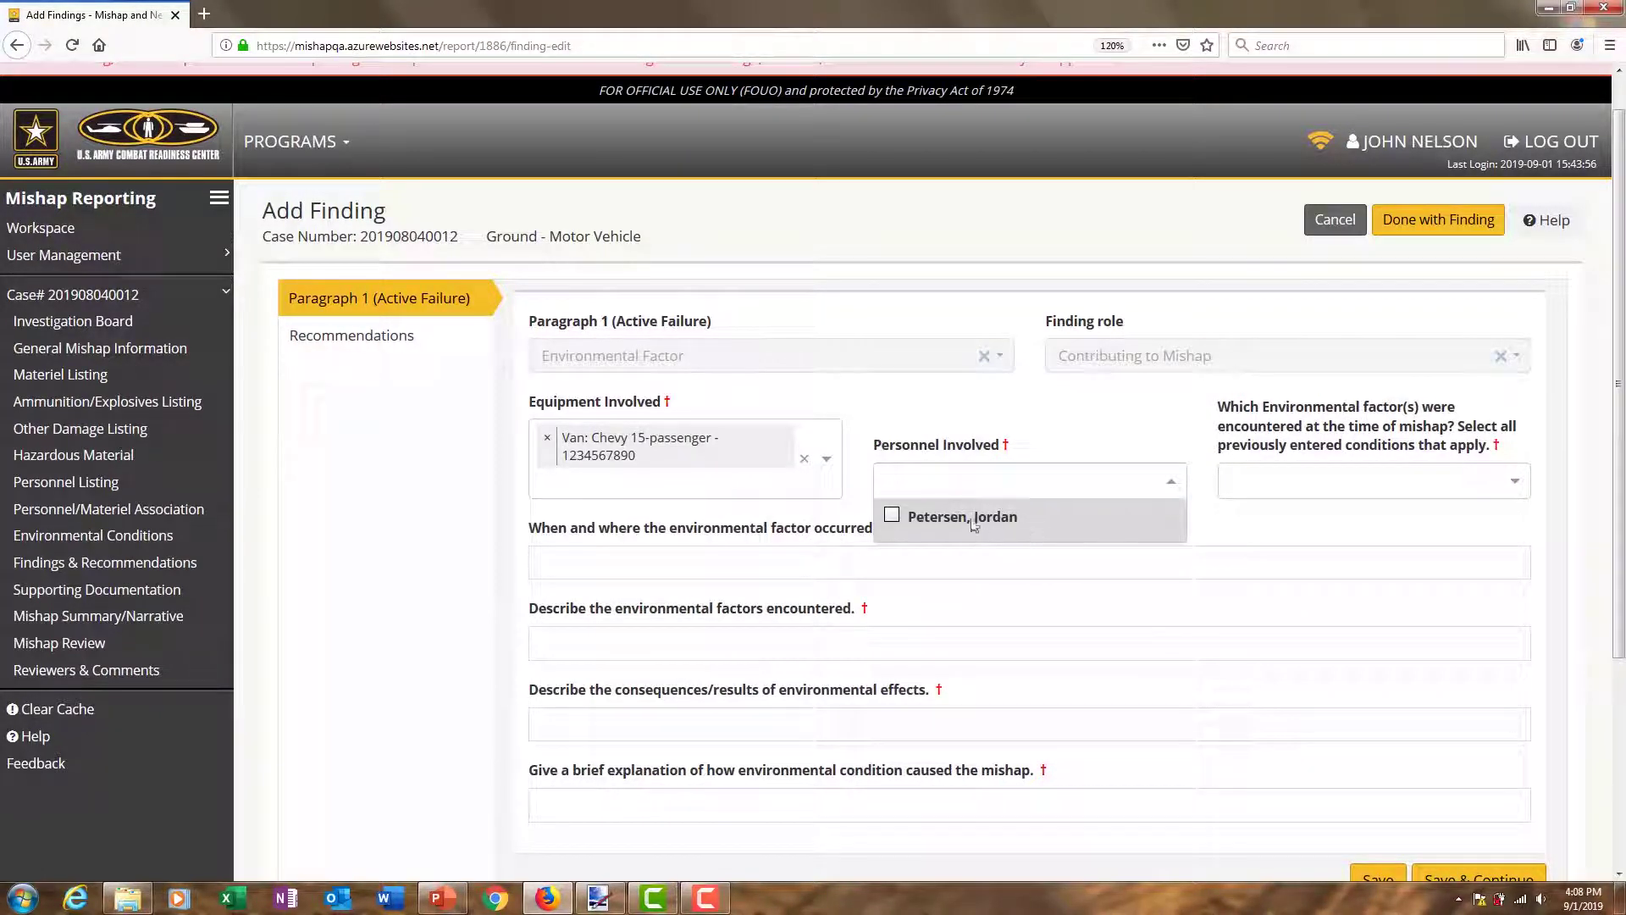
click(892, 517)
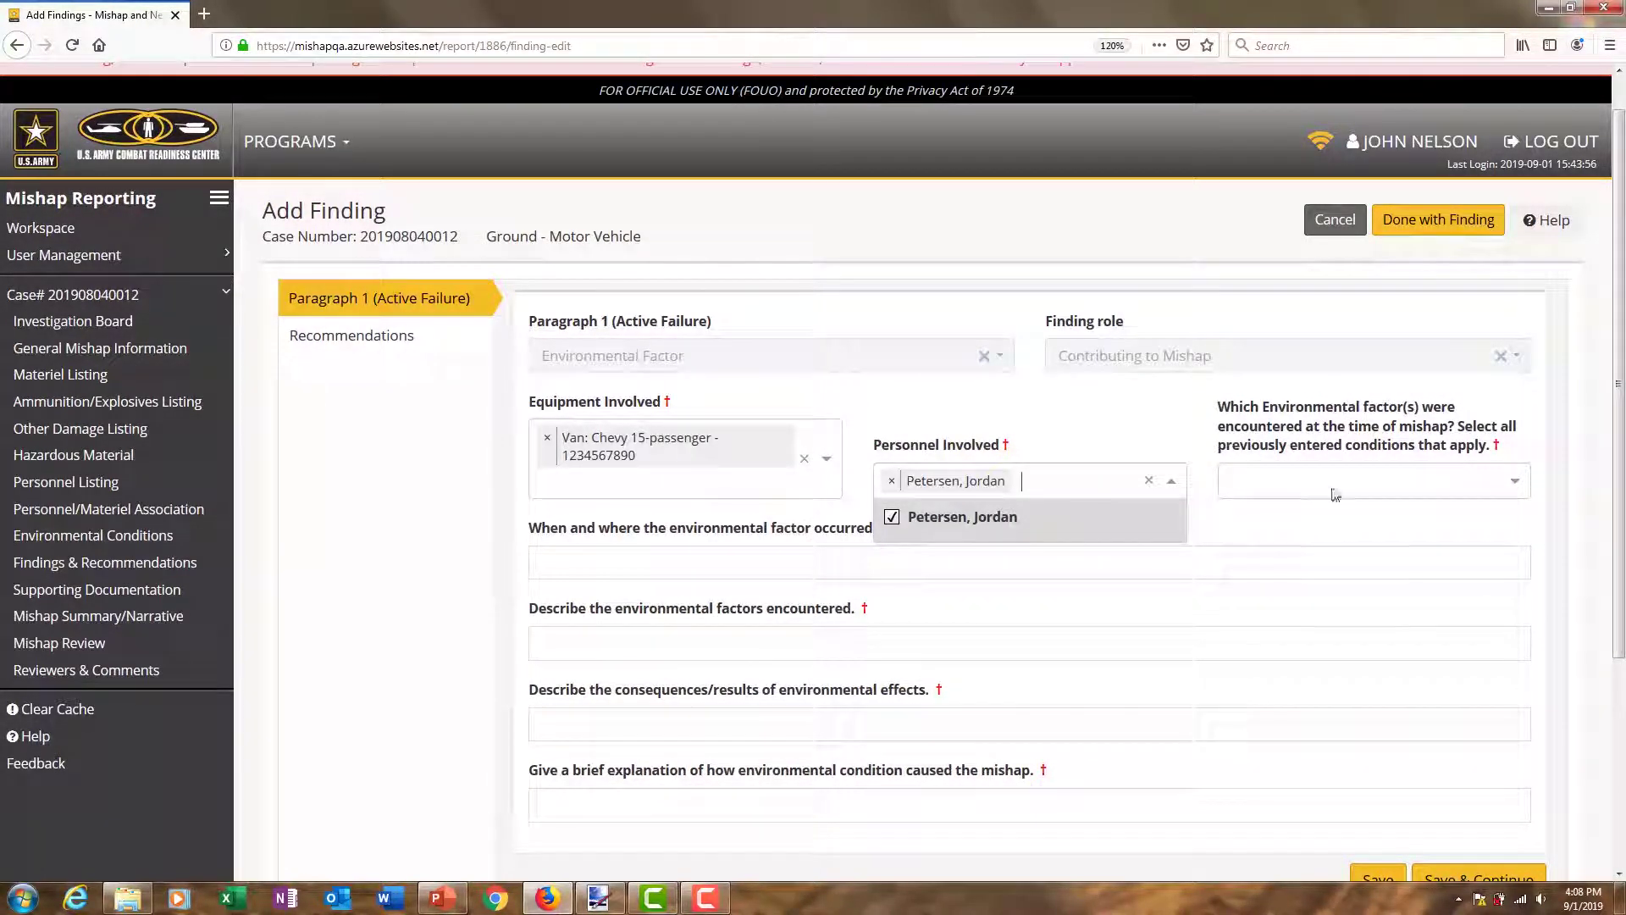
click(1513, 483)
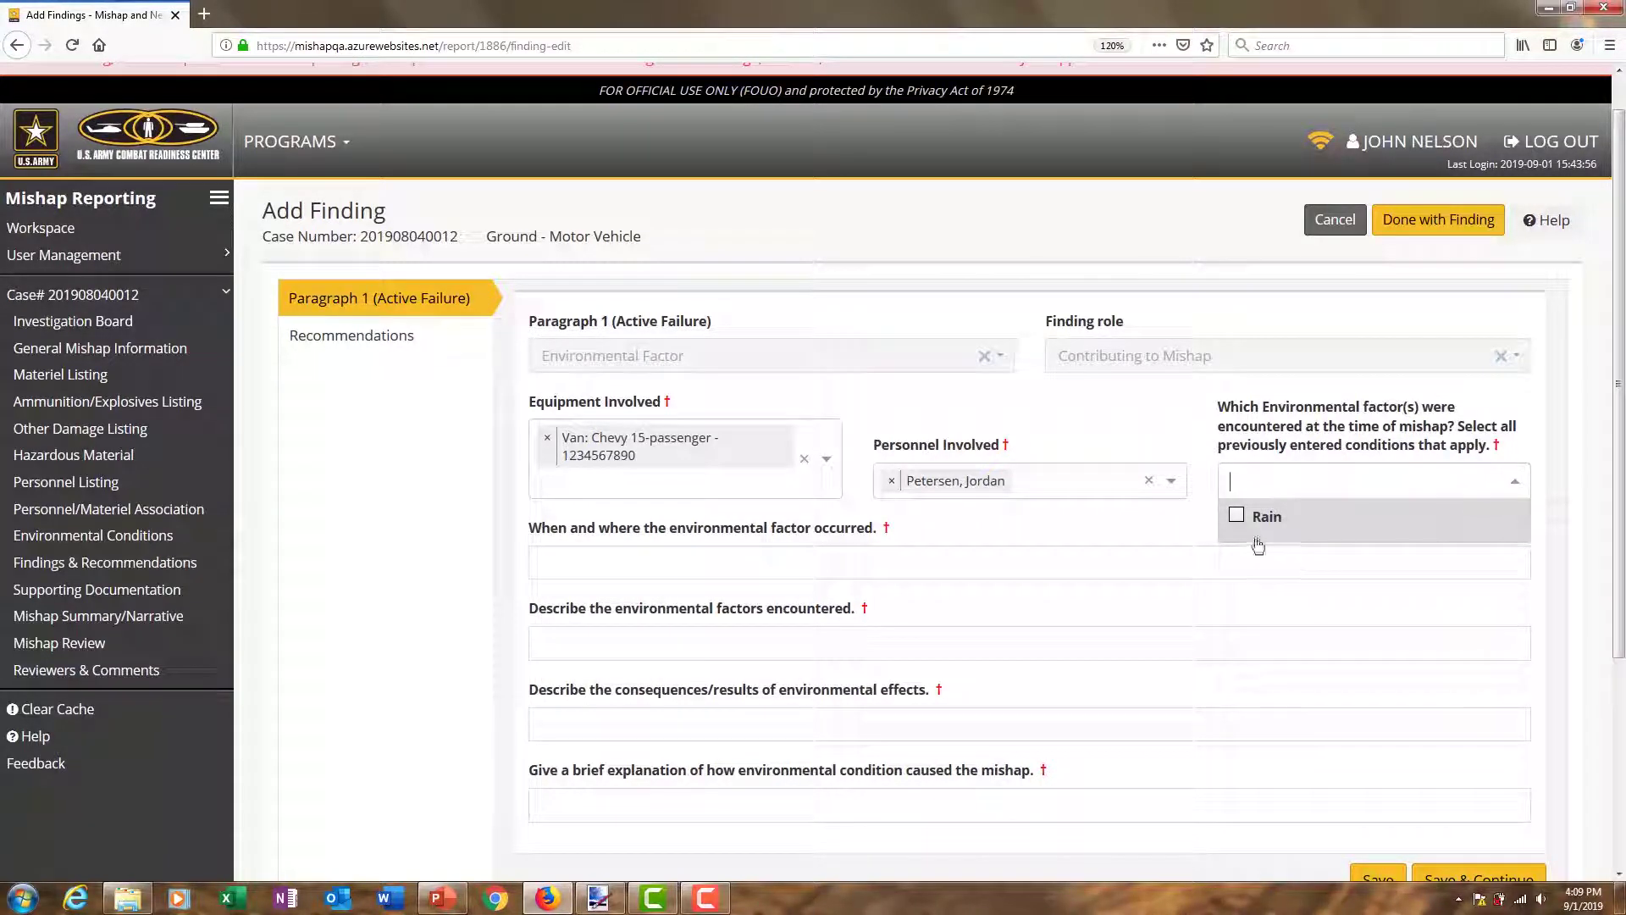
click(1238, 516)
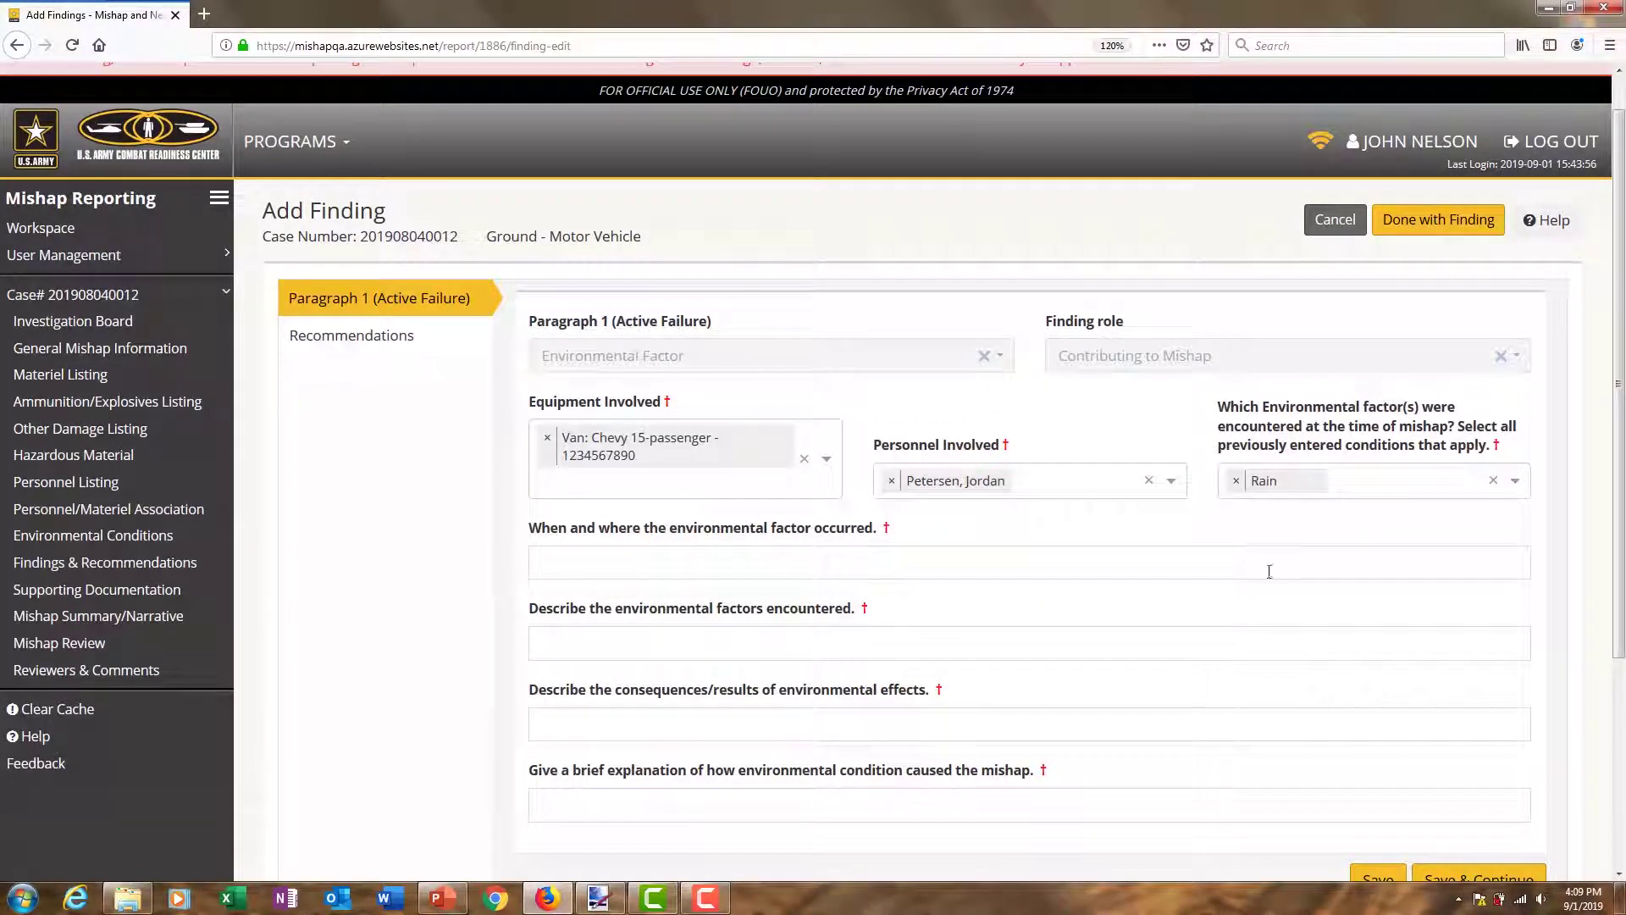
Examine the description fields of the environmental finding and cancel the finding without saving
click(955, 557)
scroll(957, 557, down, 2)
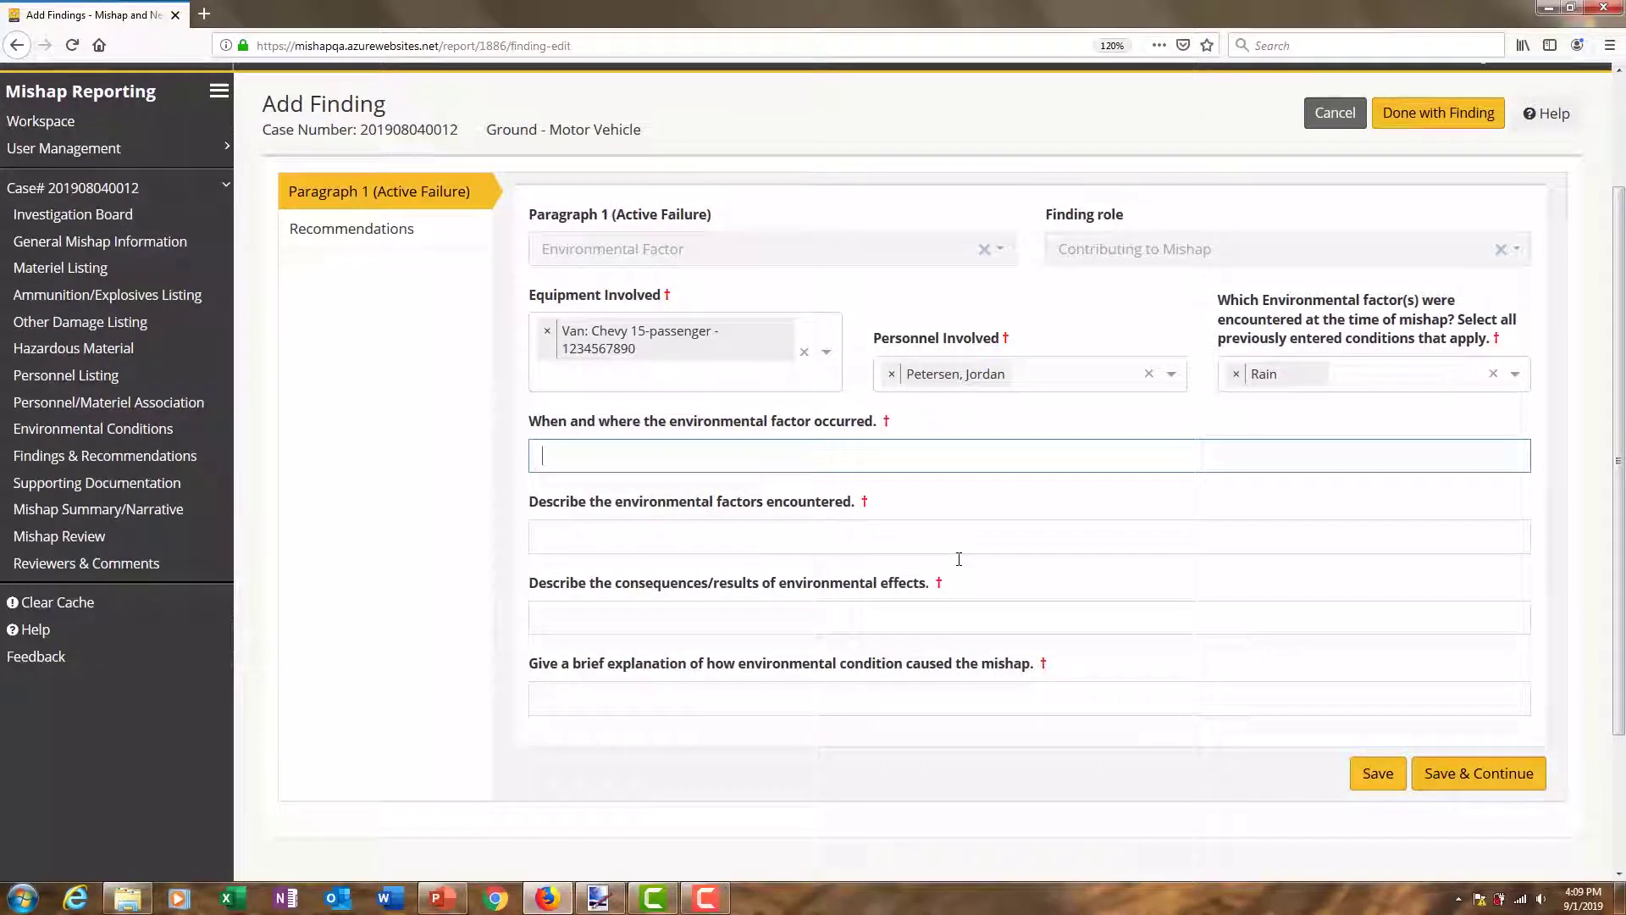
click(785, 617)
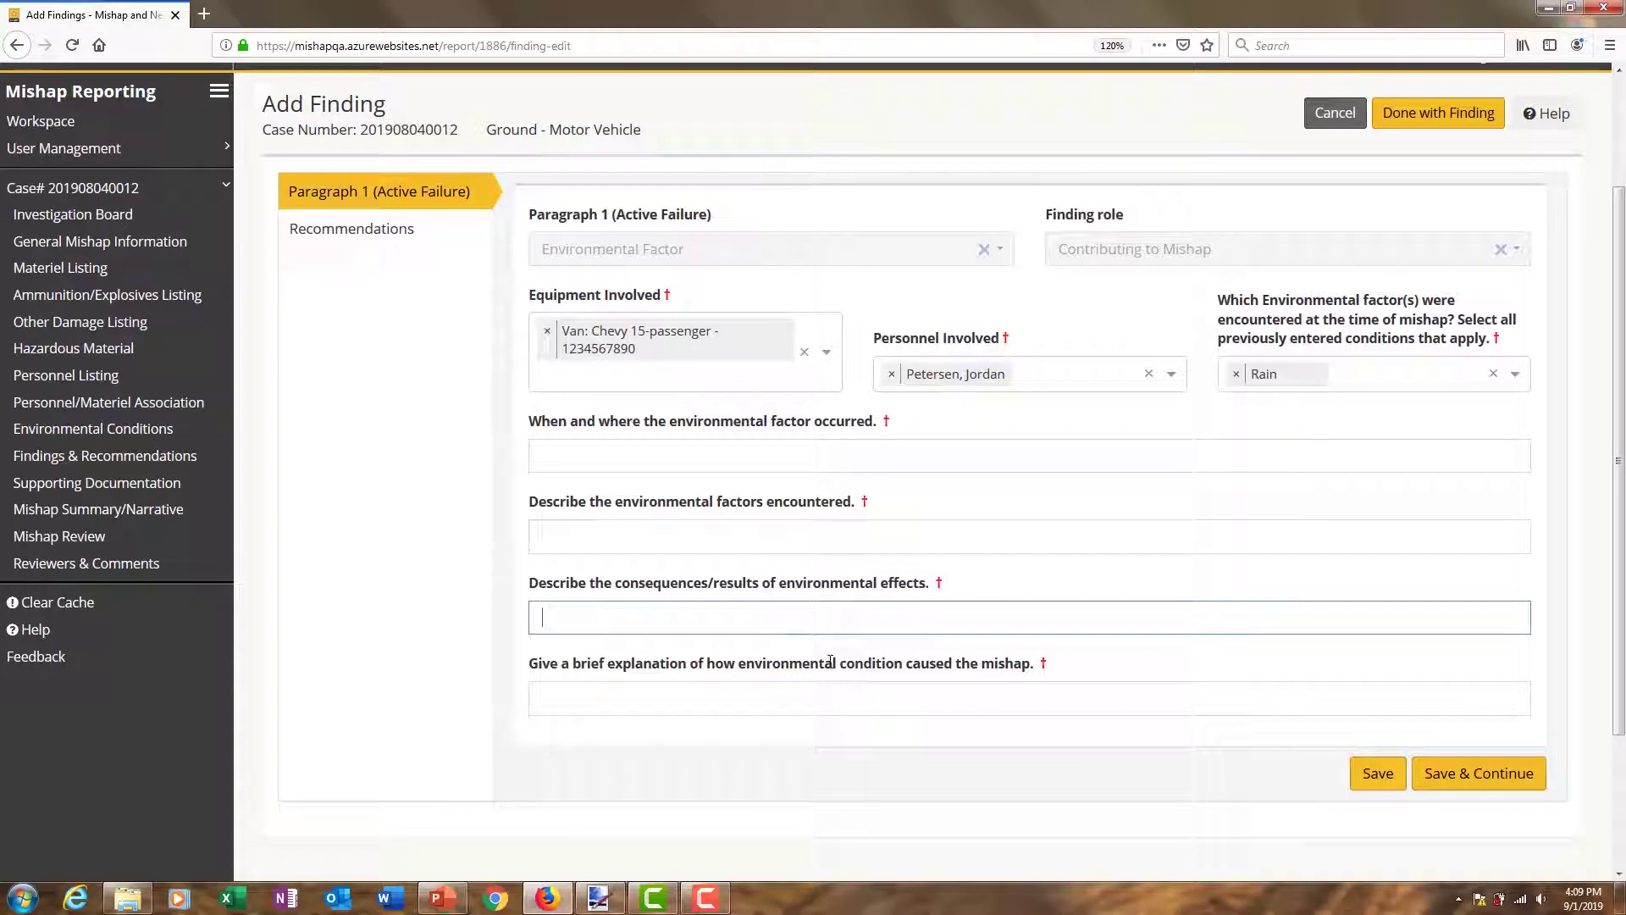
click(687, 703)
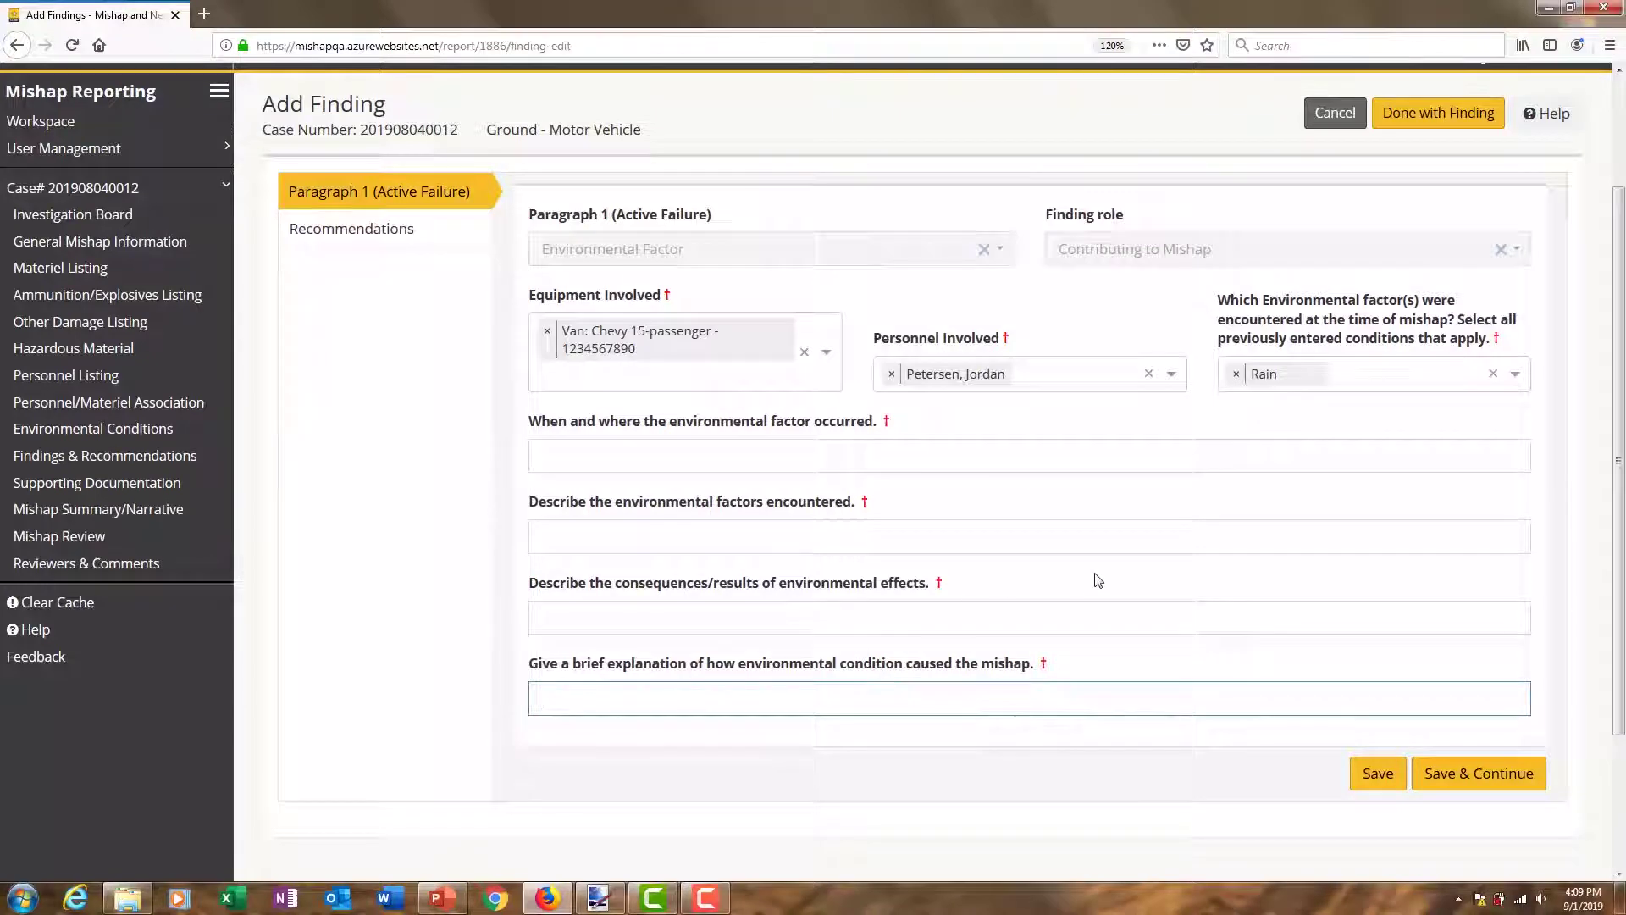
click(1351, 122)
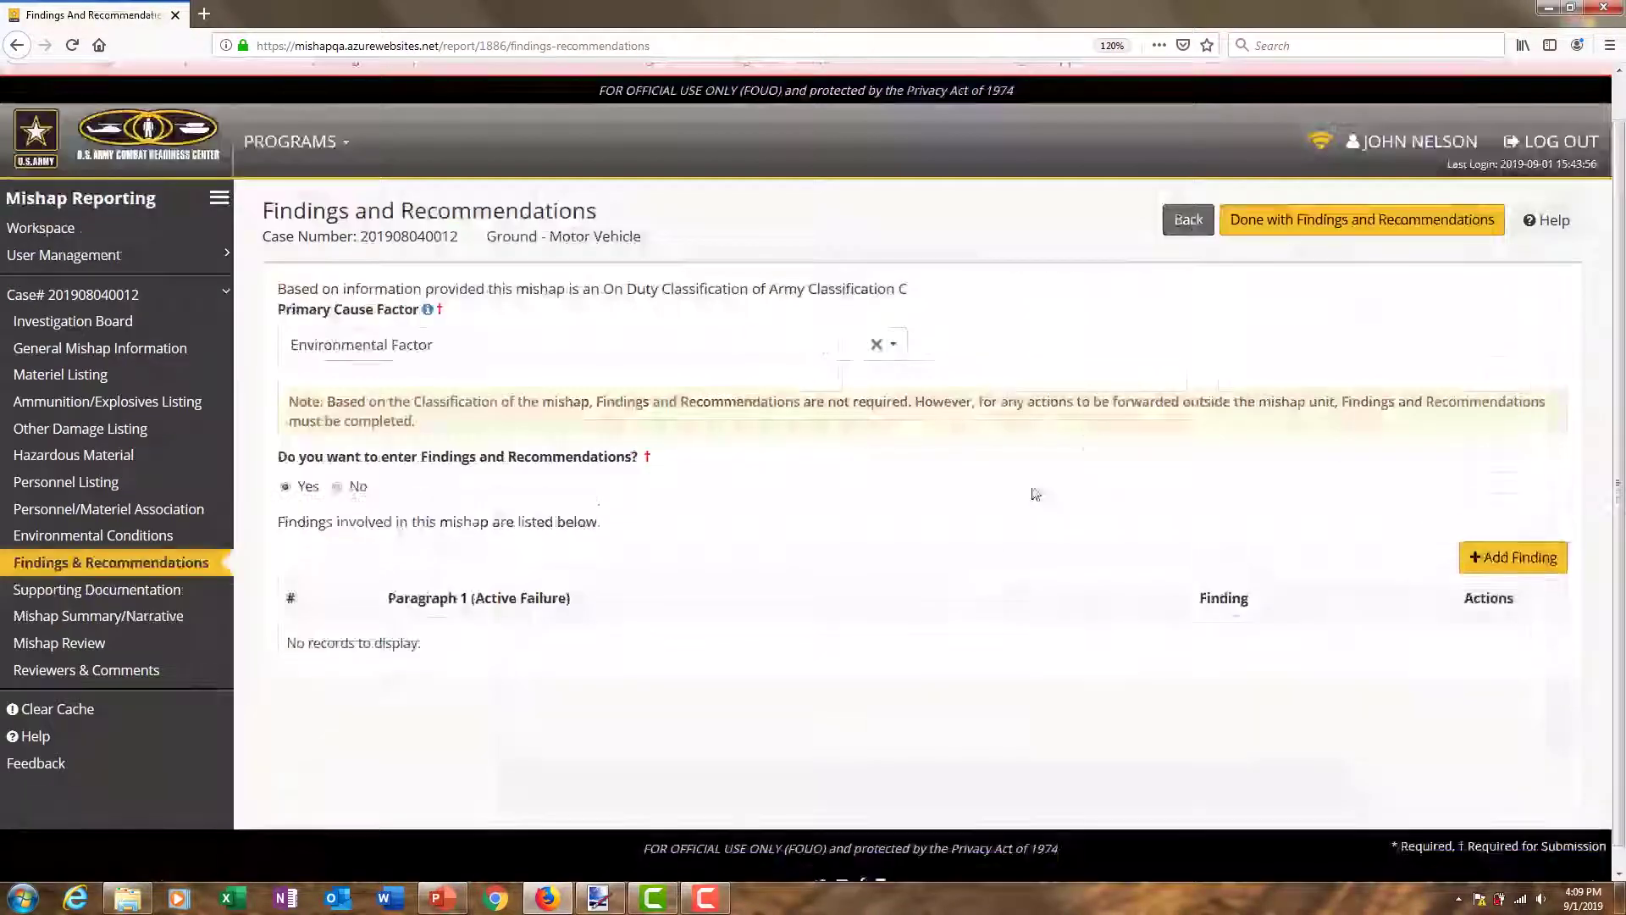
Set the Primary Cause Factor to Materiel Factor and start a new finding
click(889, 346)
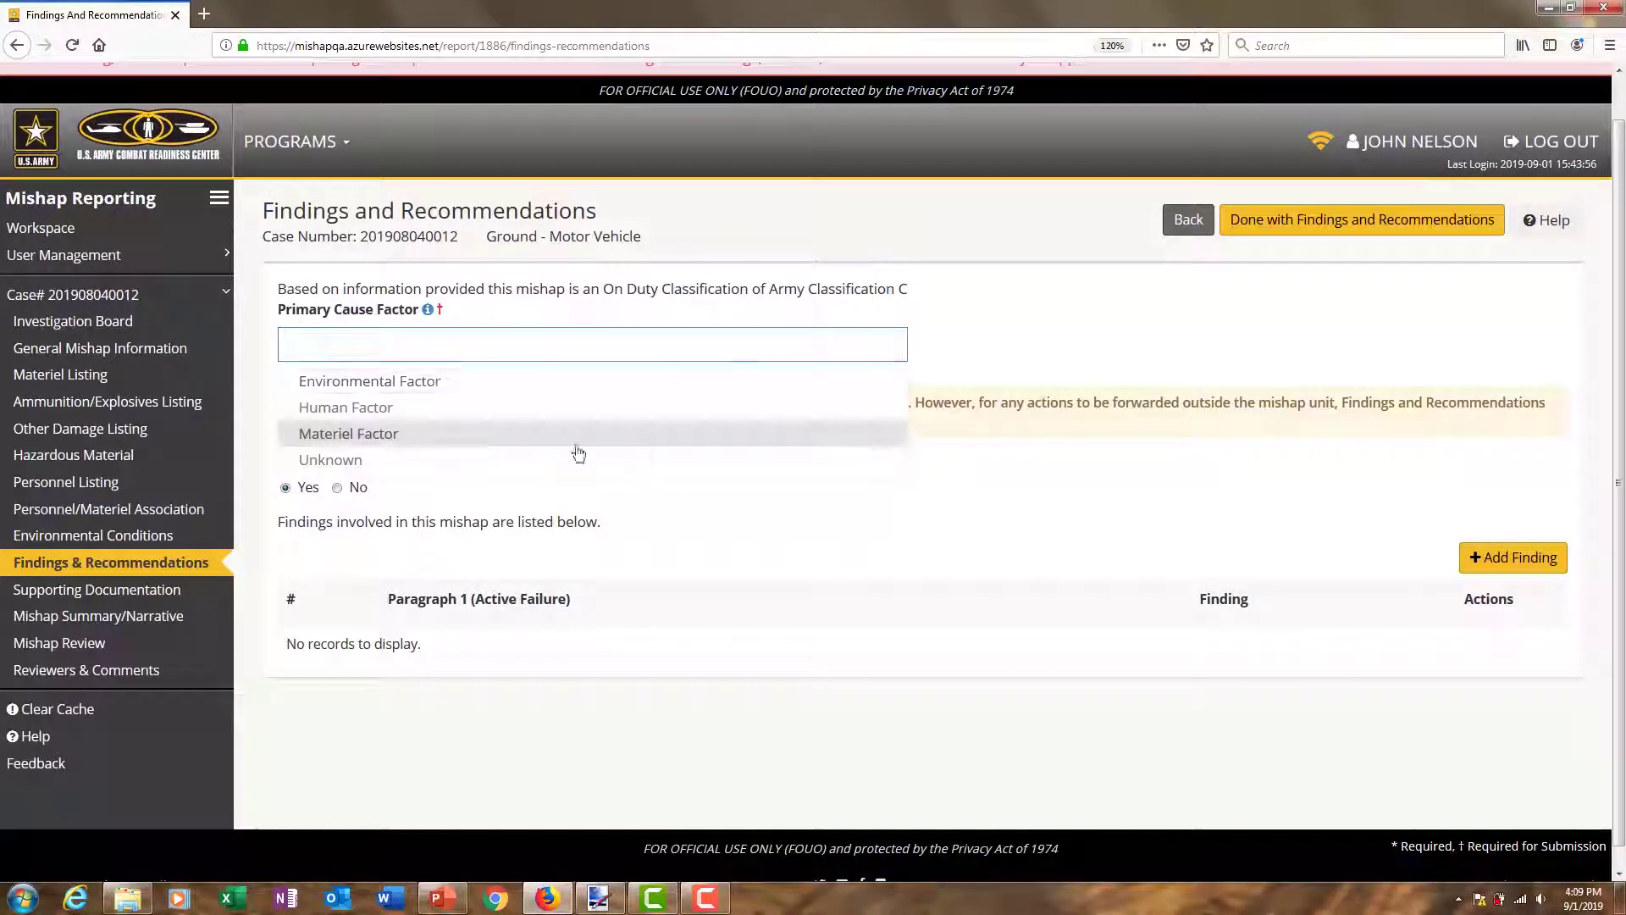
click(454, 439)
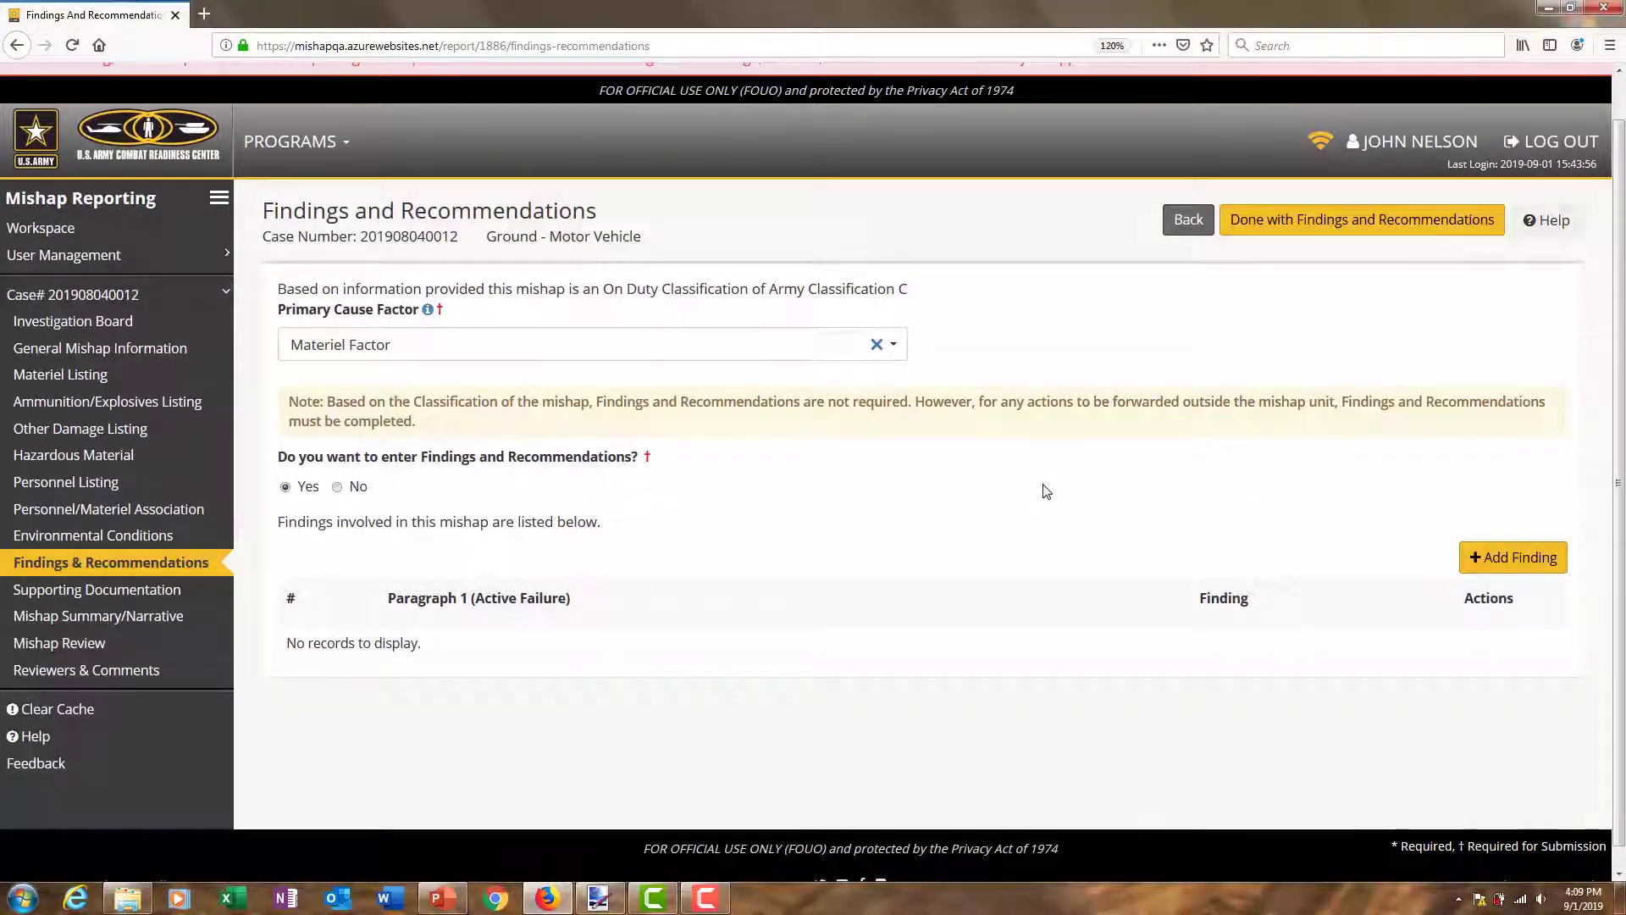
click(1482, 558)
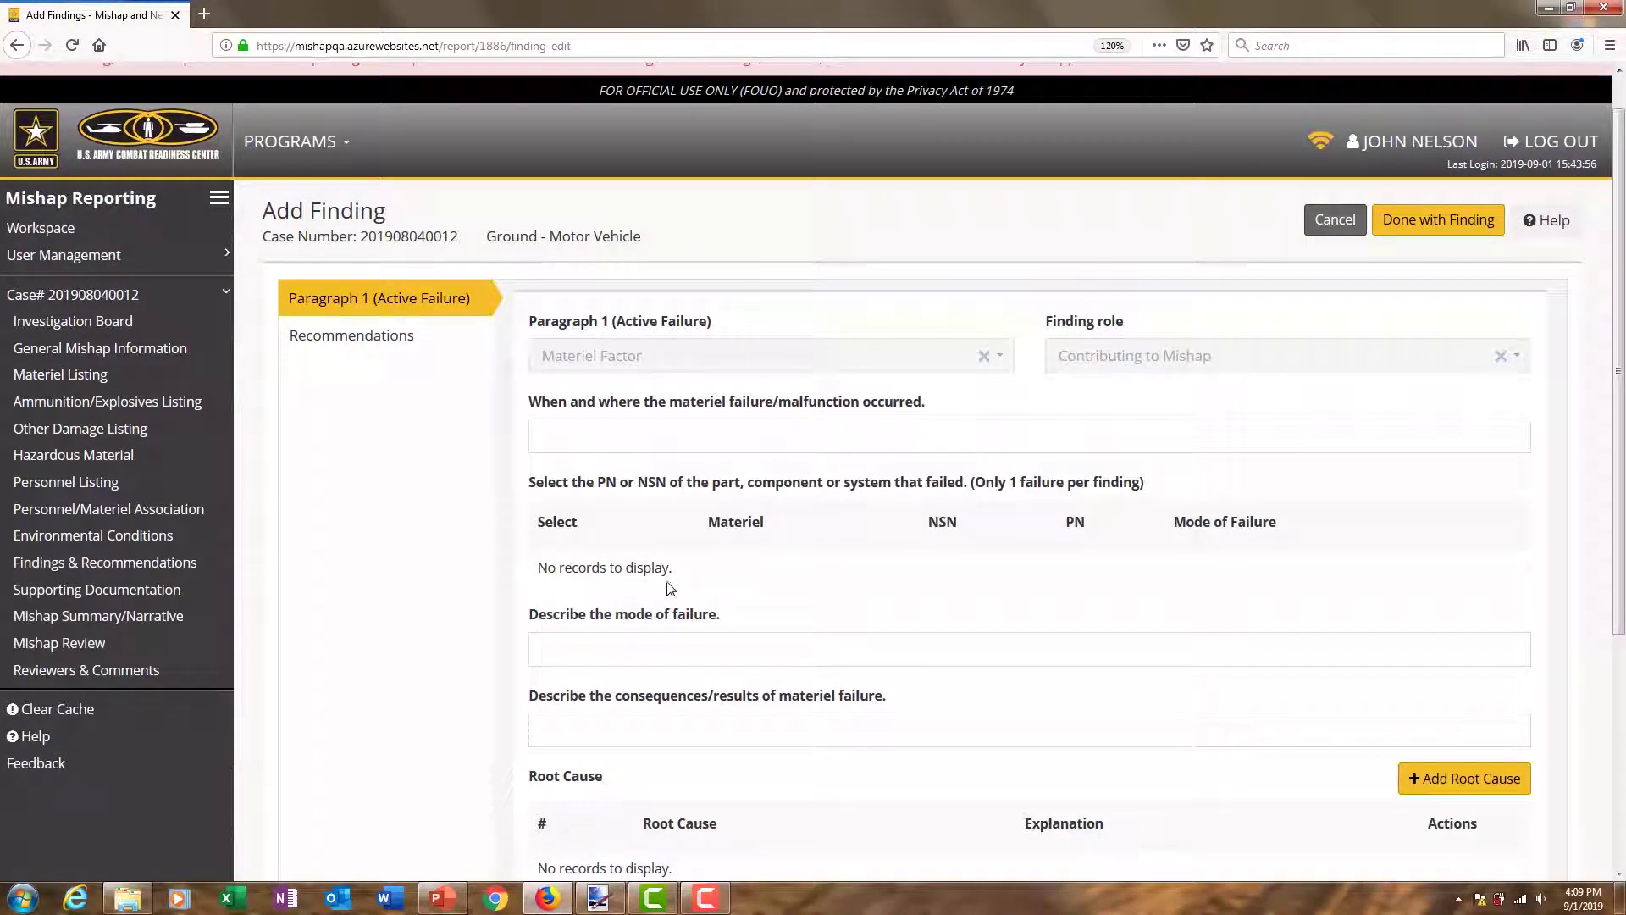
Examine the fields of the Materiel Factor finding form and cancel the finding
scroll(674, 589, down, 3)
scroll(669, 587, up, 3)
click(1333, 233)
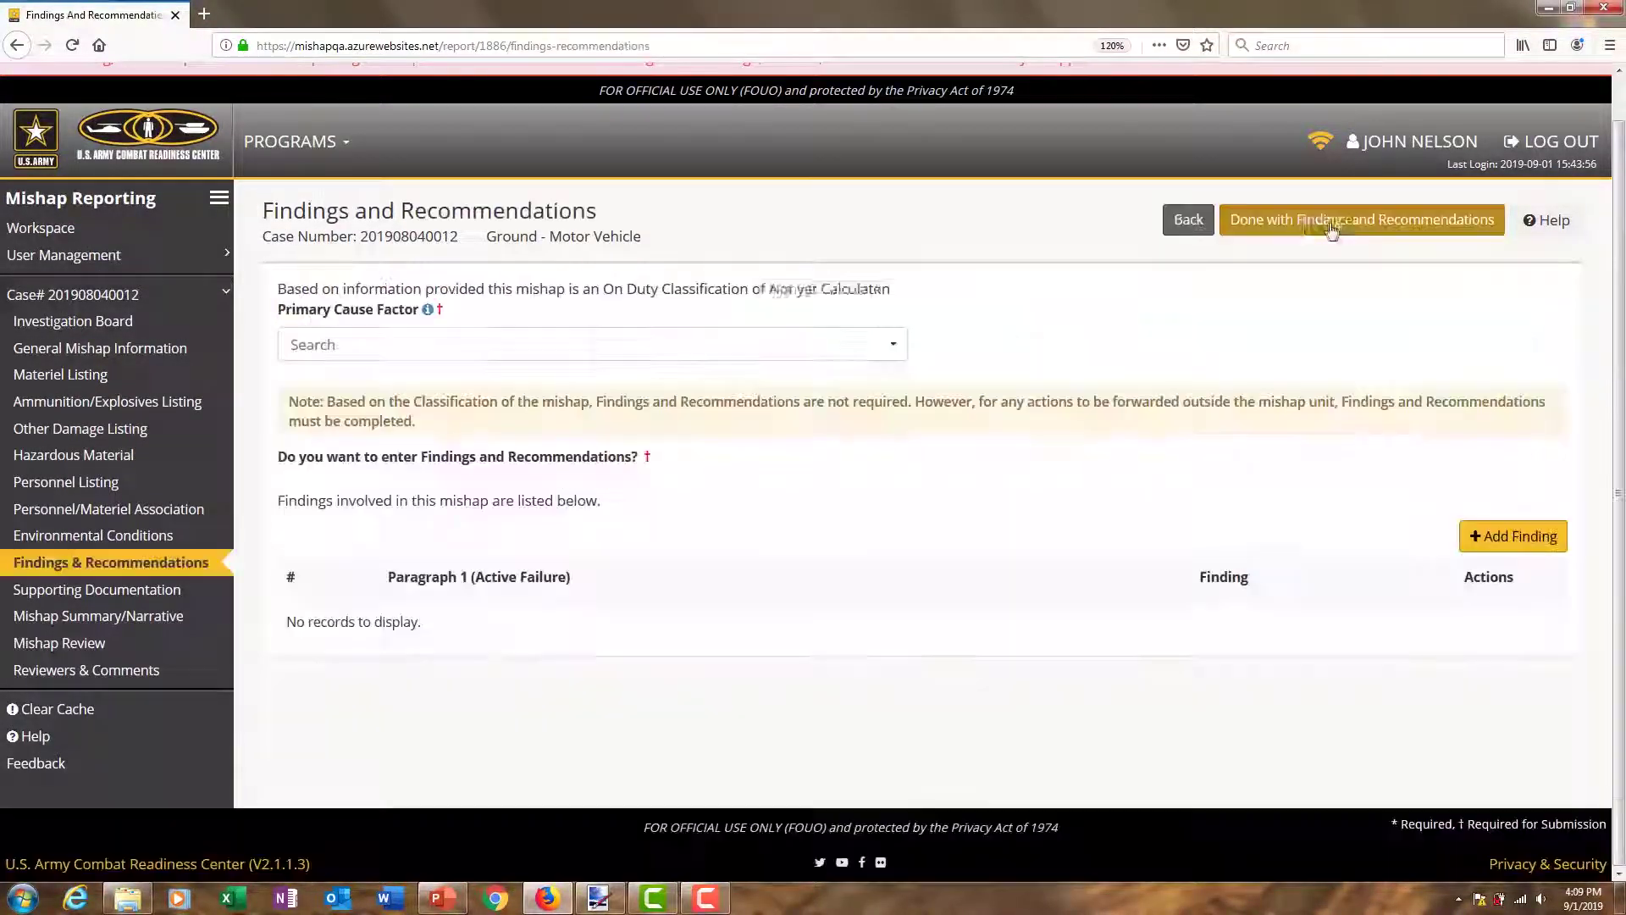
Set the Primary Cause Factor to Human Factor and start a new finding
click(903, 348)
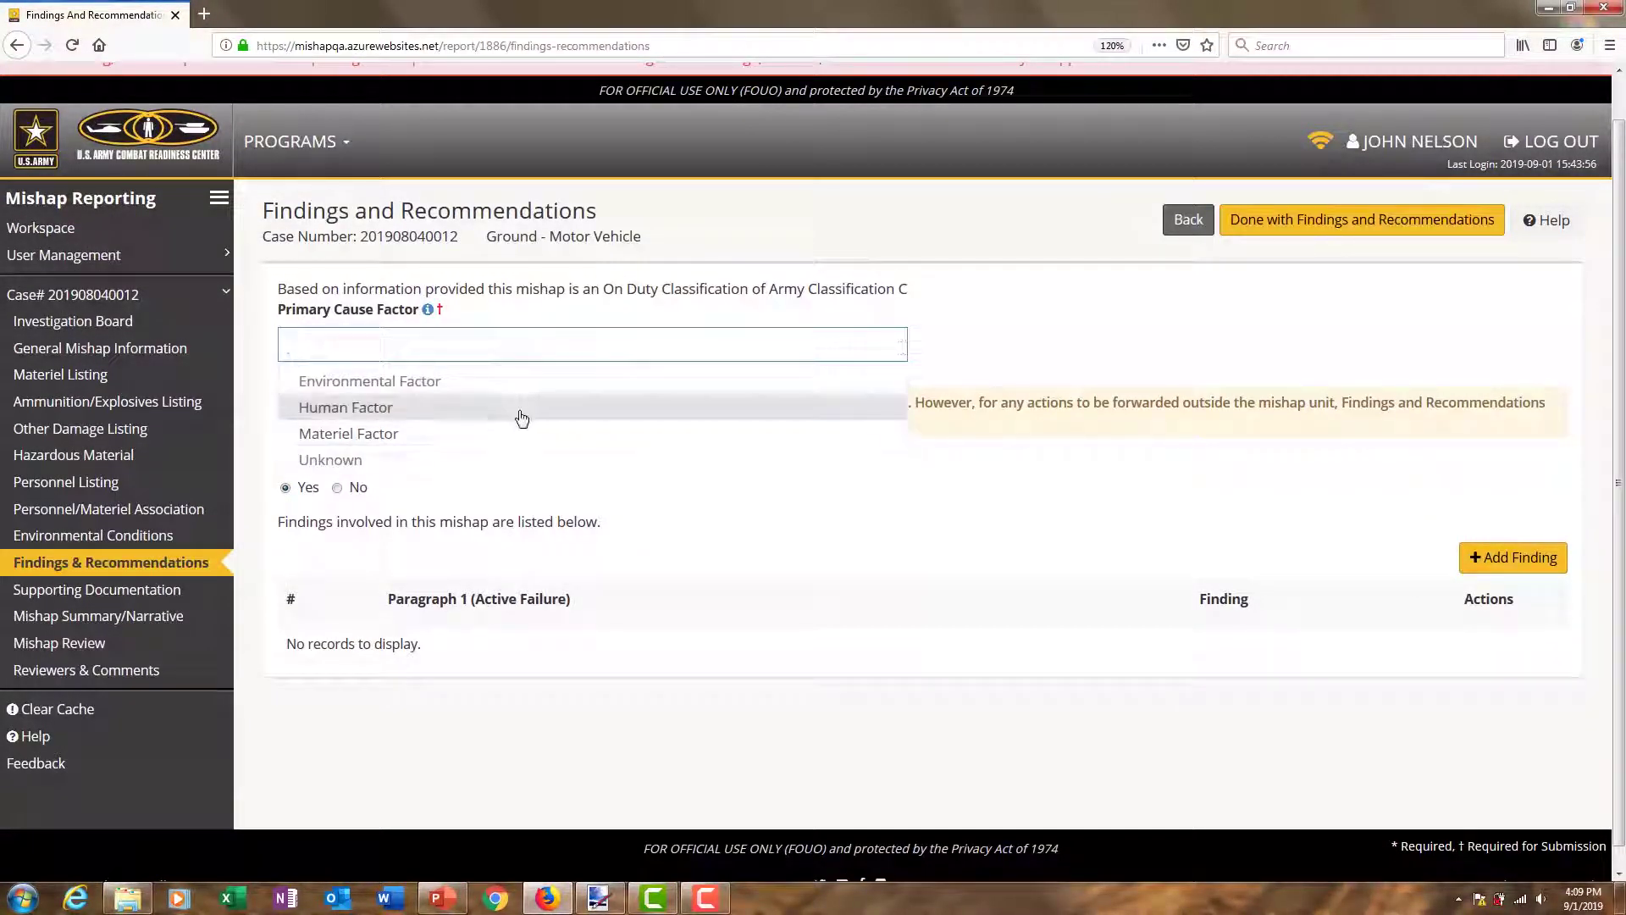
click(492, 408)
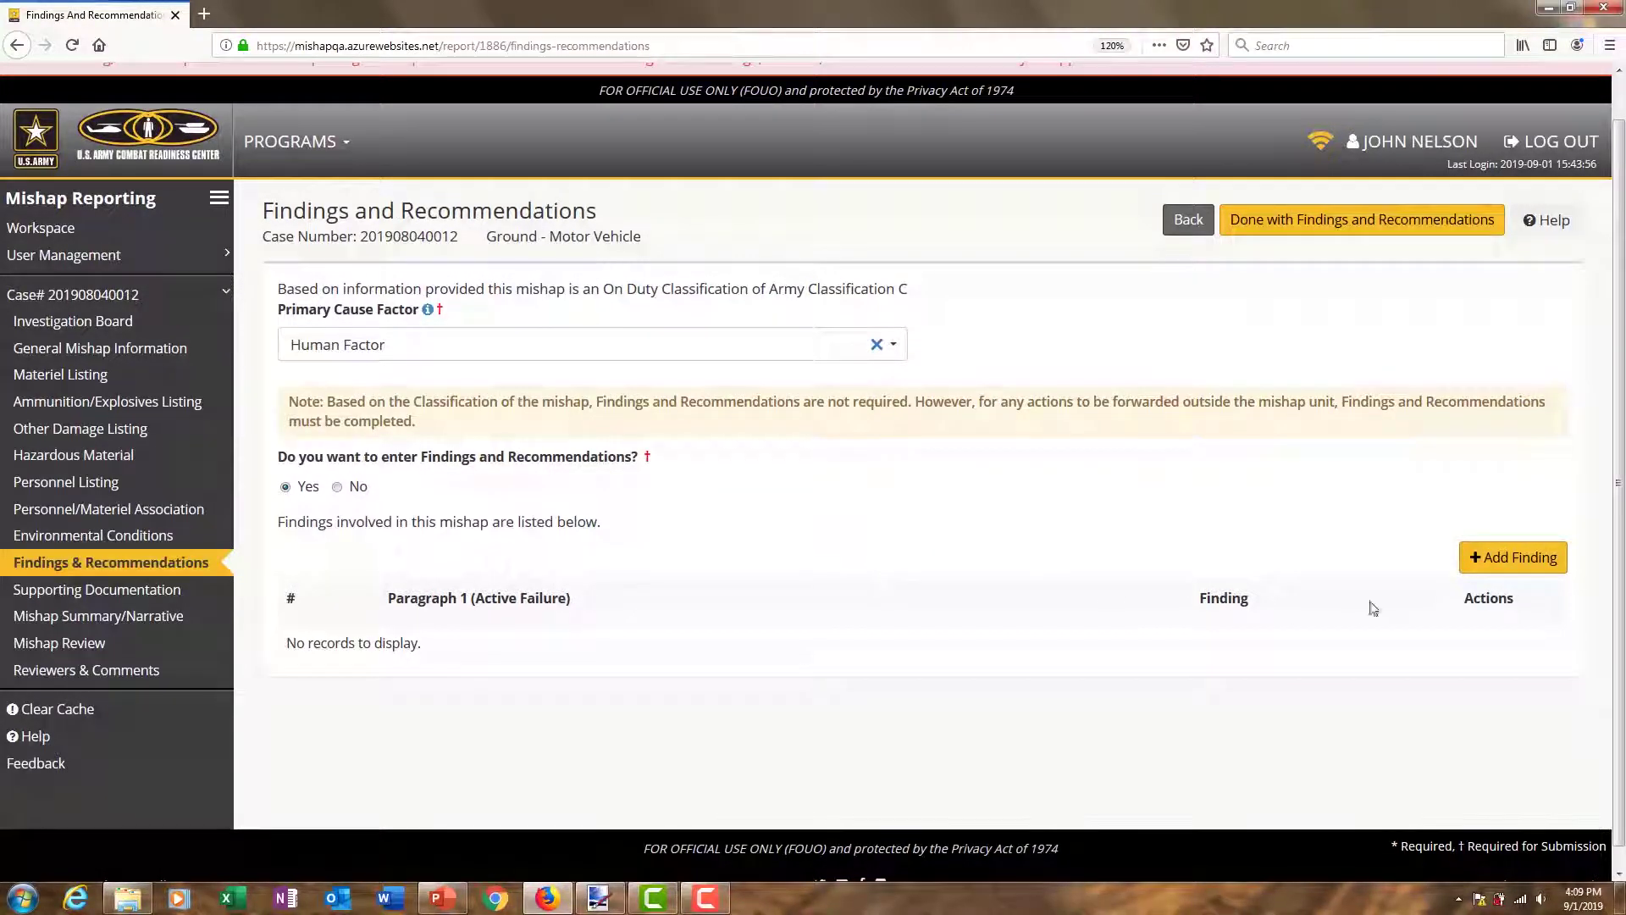
click(1513, 558)
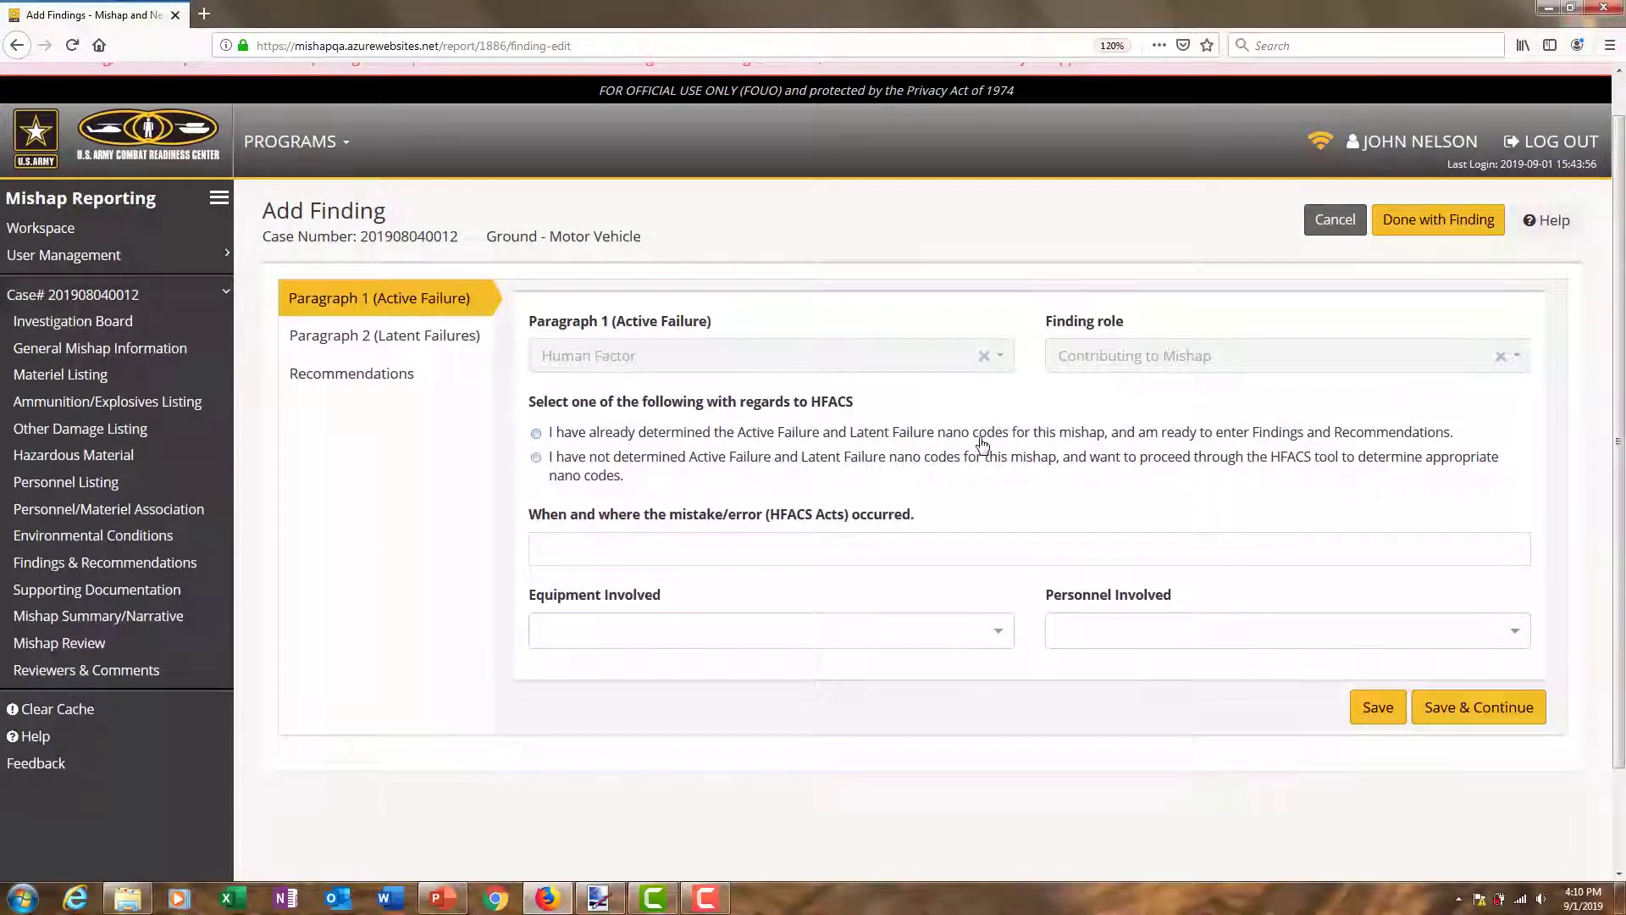
Declare that the Active Failure and Latent Failure nano codes have already been determined for this mishap
click(536, 434)
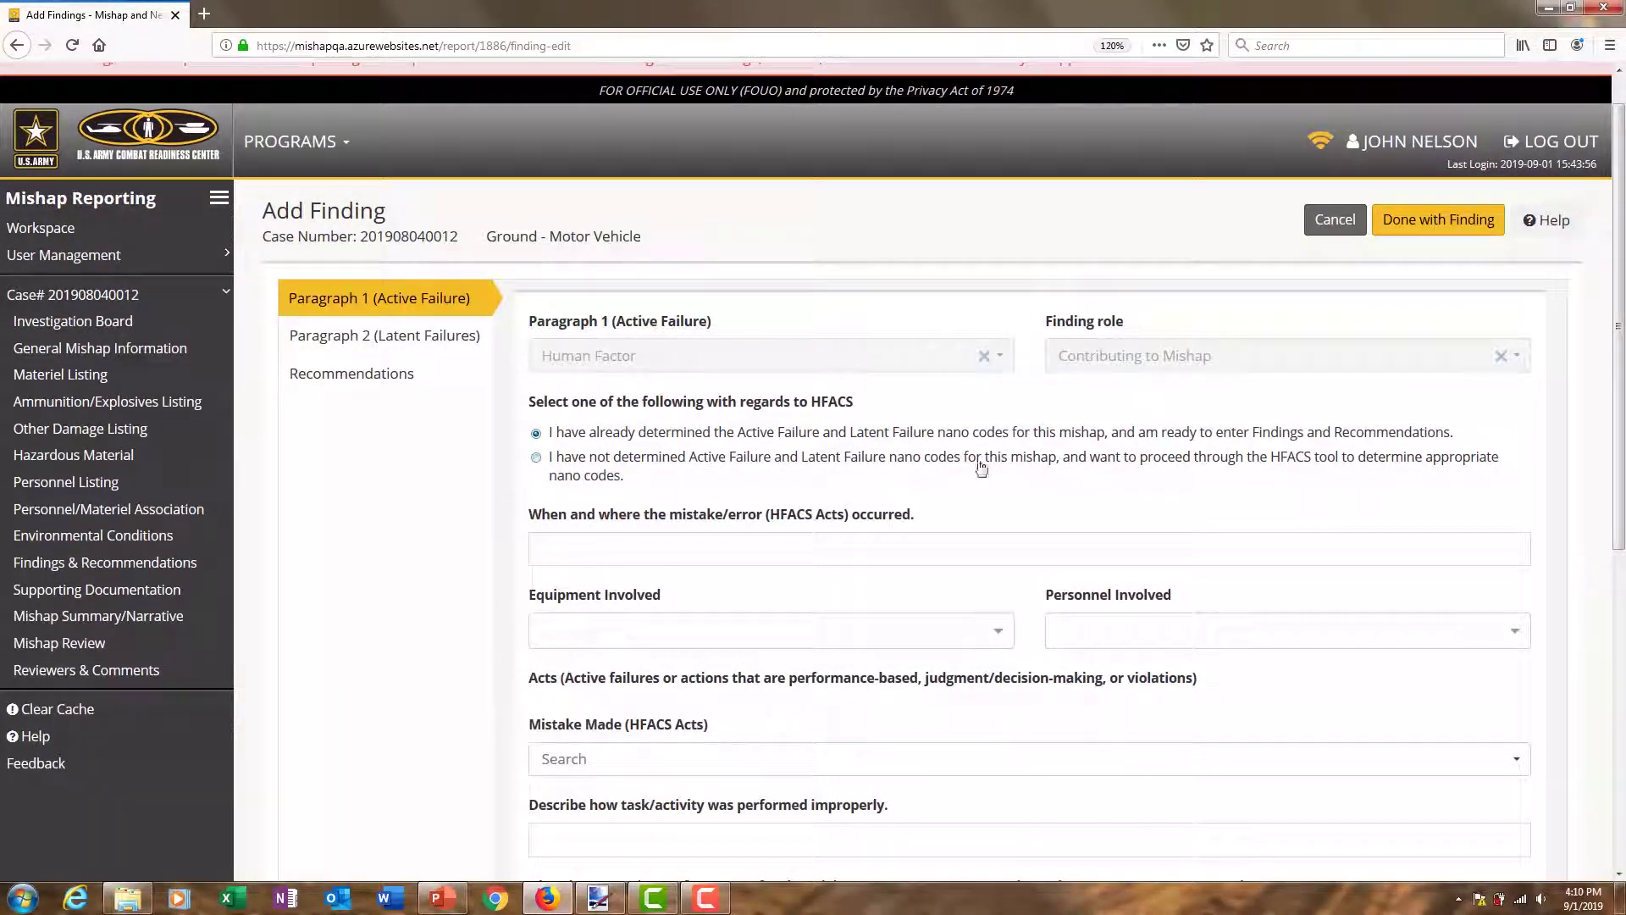
scroll(730, 560, down, 2)
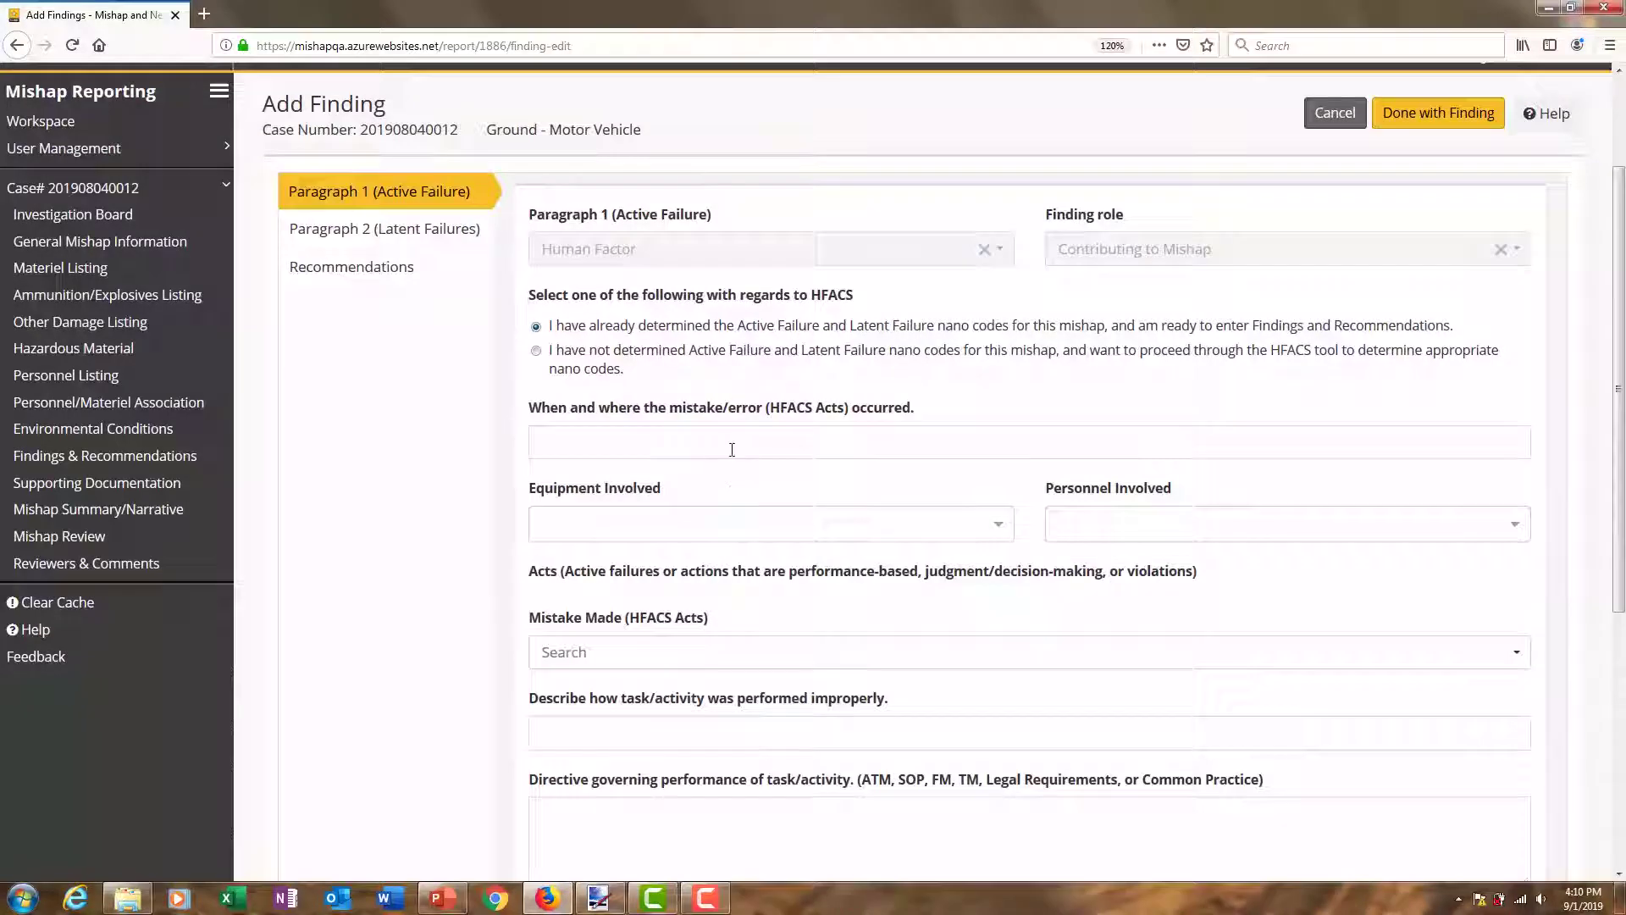
click(732, 450)
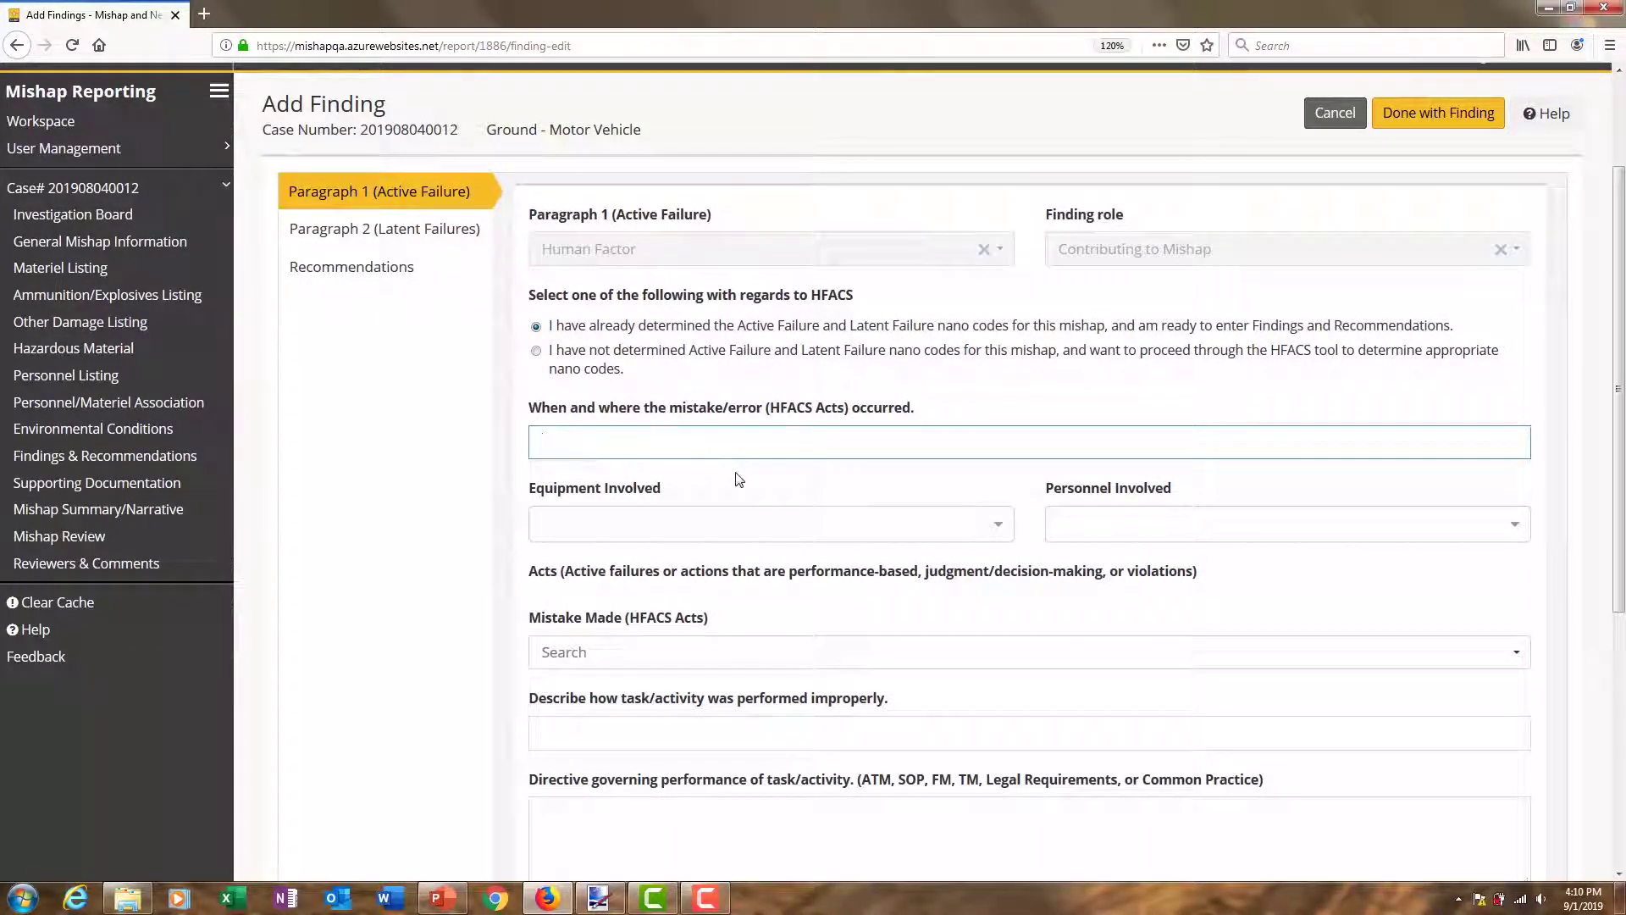
Set the Chevy 15-passenger van as the equipment involved and the listed person as the personnel involved
click(998, 531)
click(547, 563)
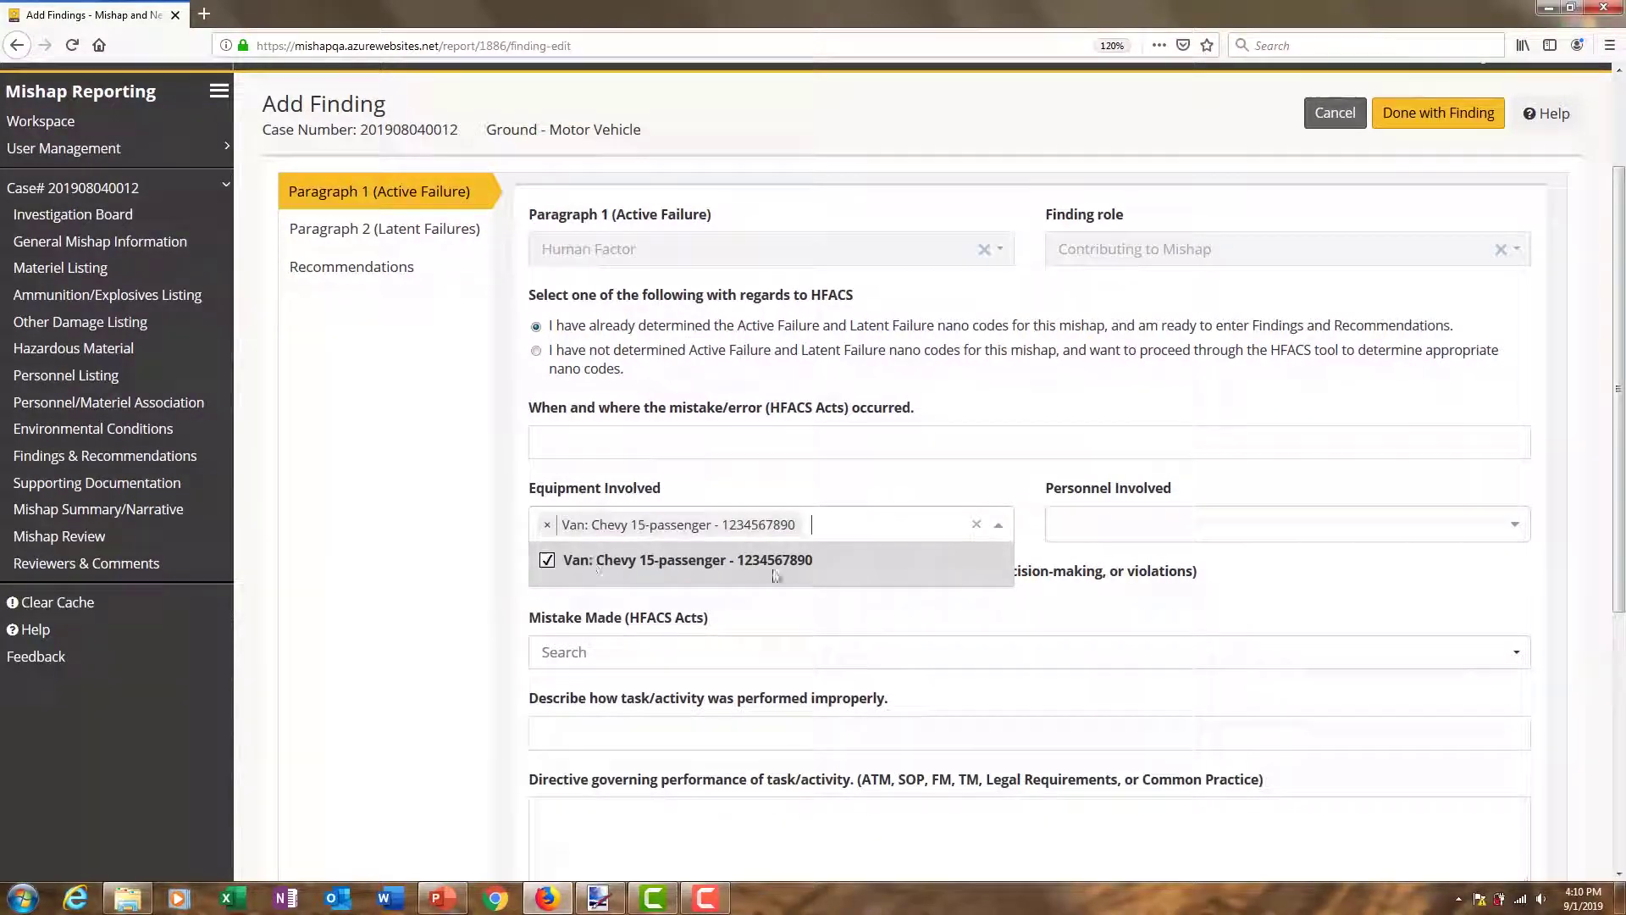
click(1224, 532)
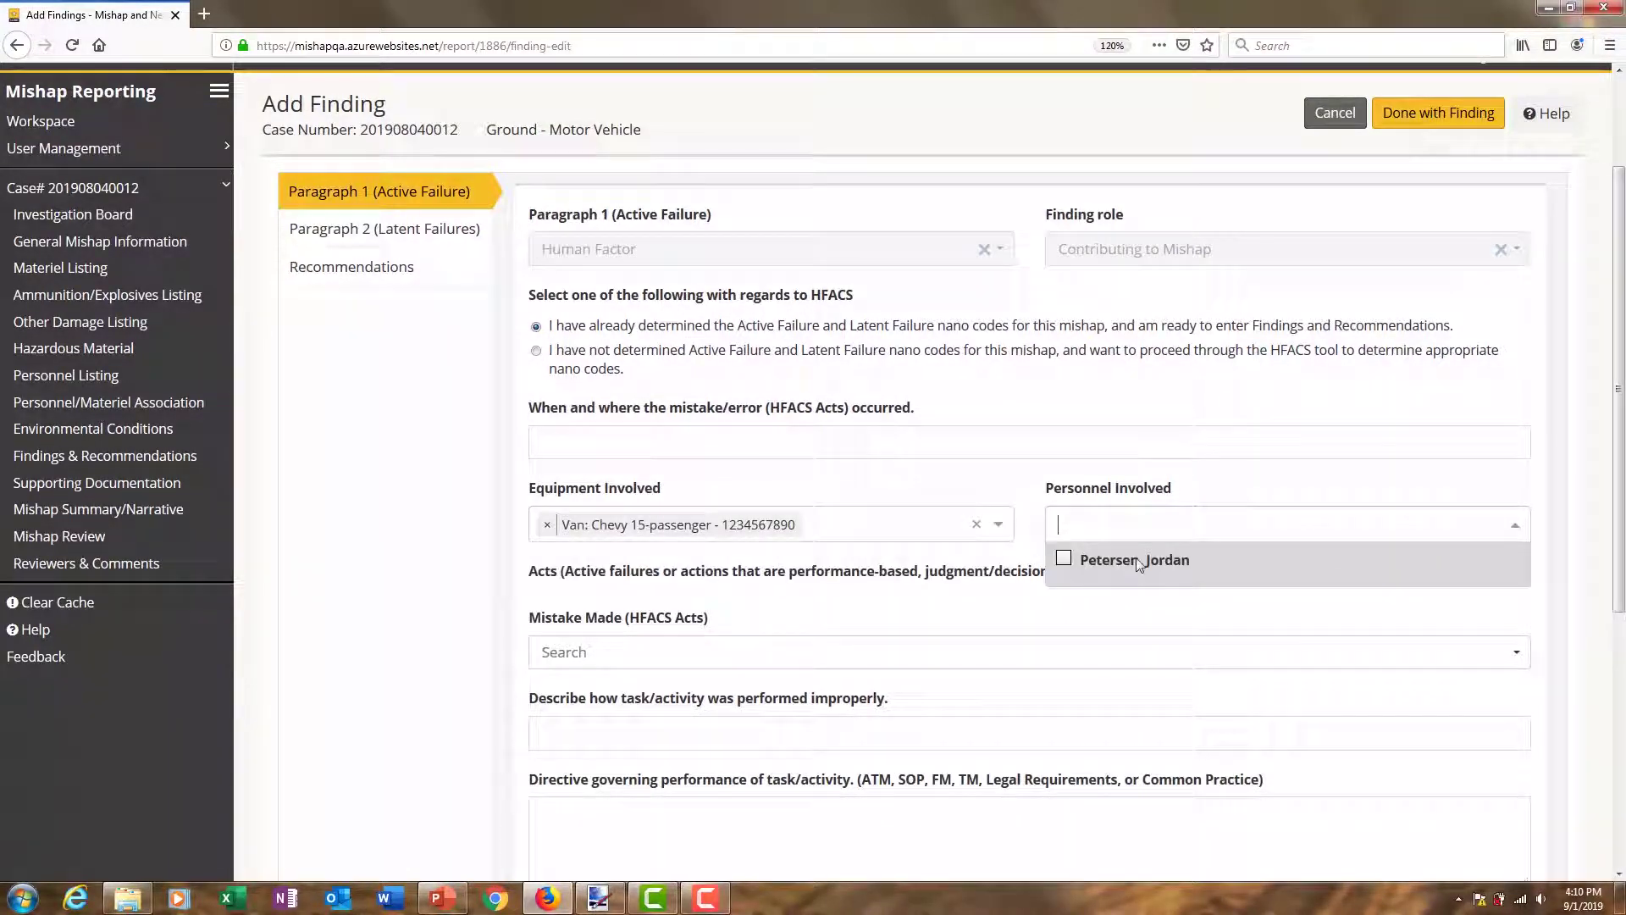
click(1064, 559)
click(985, 627)
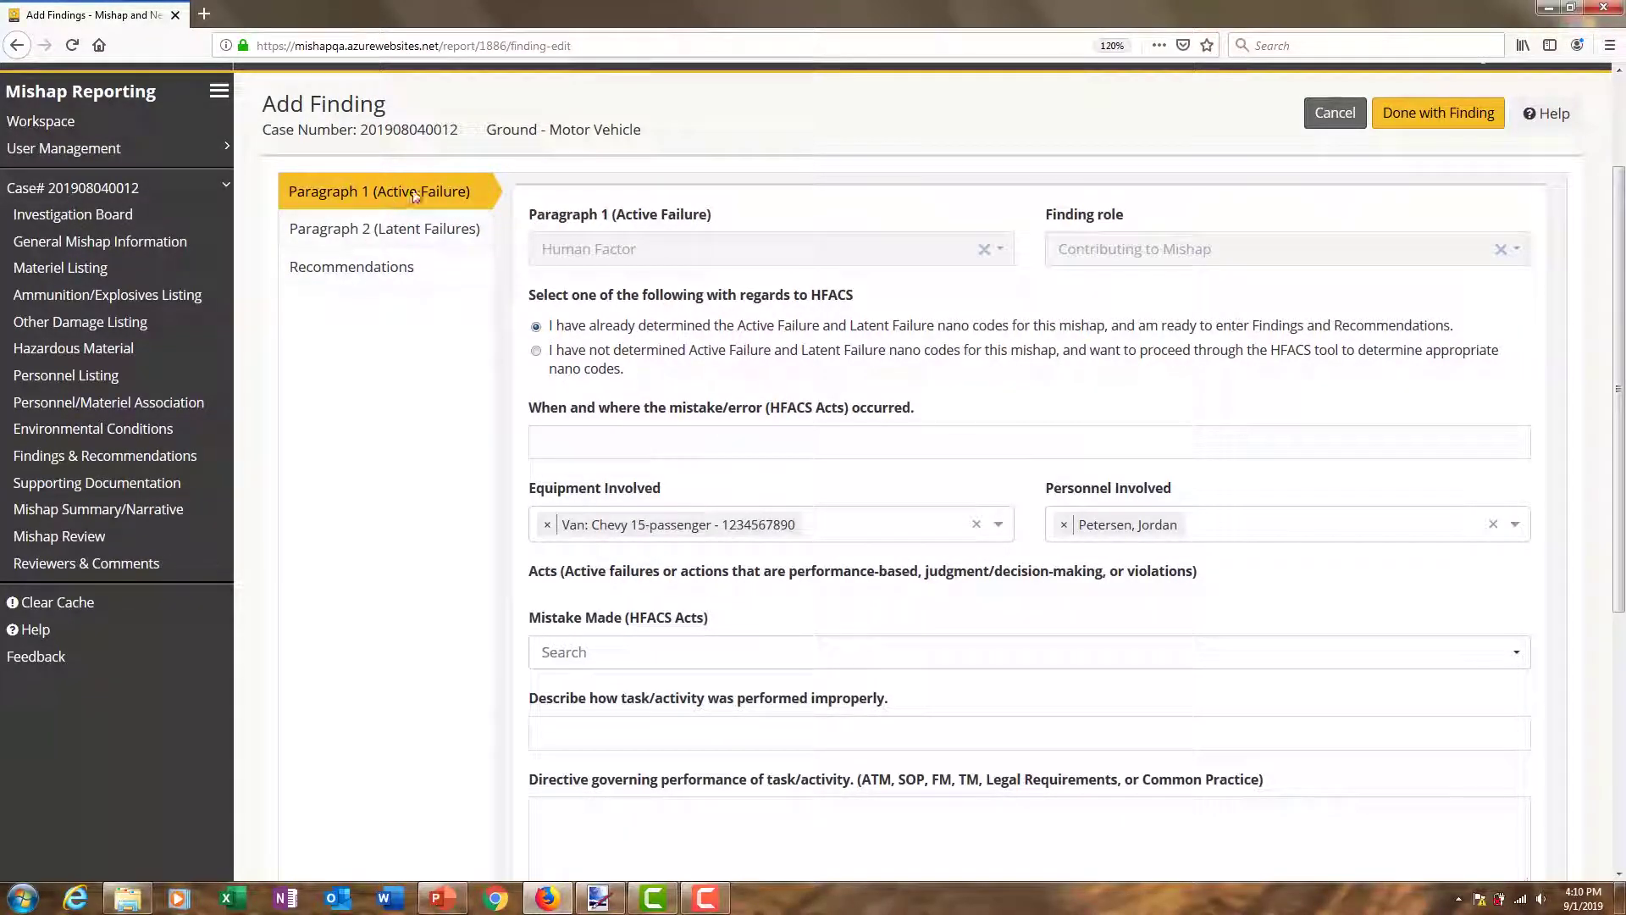
Browse the available HFACS Acts codes for the mistake made without choosing one
click(1514, 656)
scroll(1046, 797, down, 3)
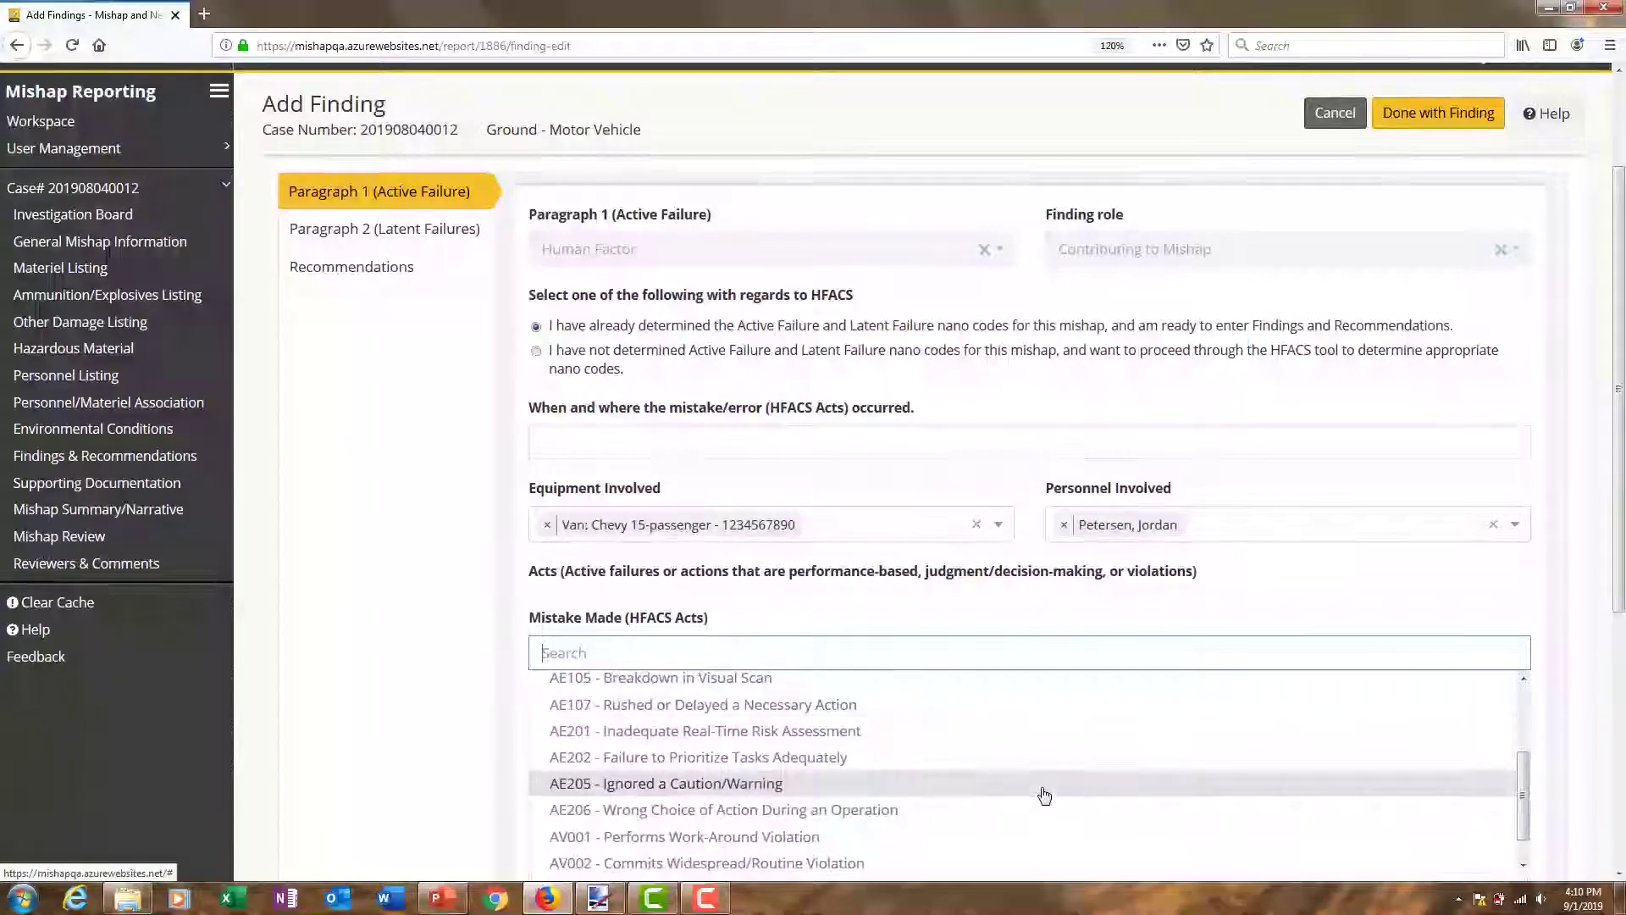
scroll(835, 810, down, 1)
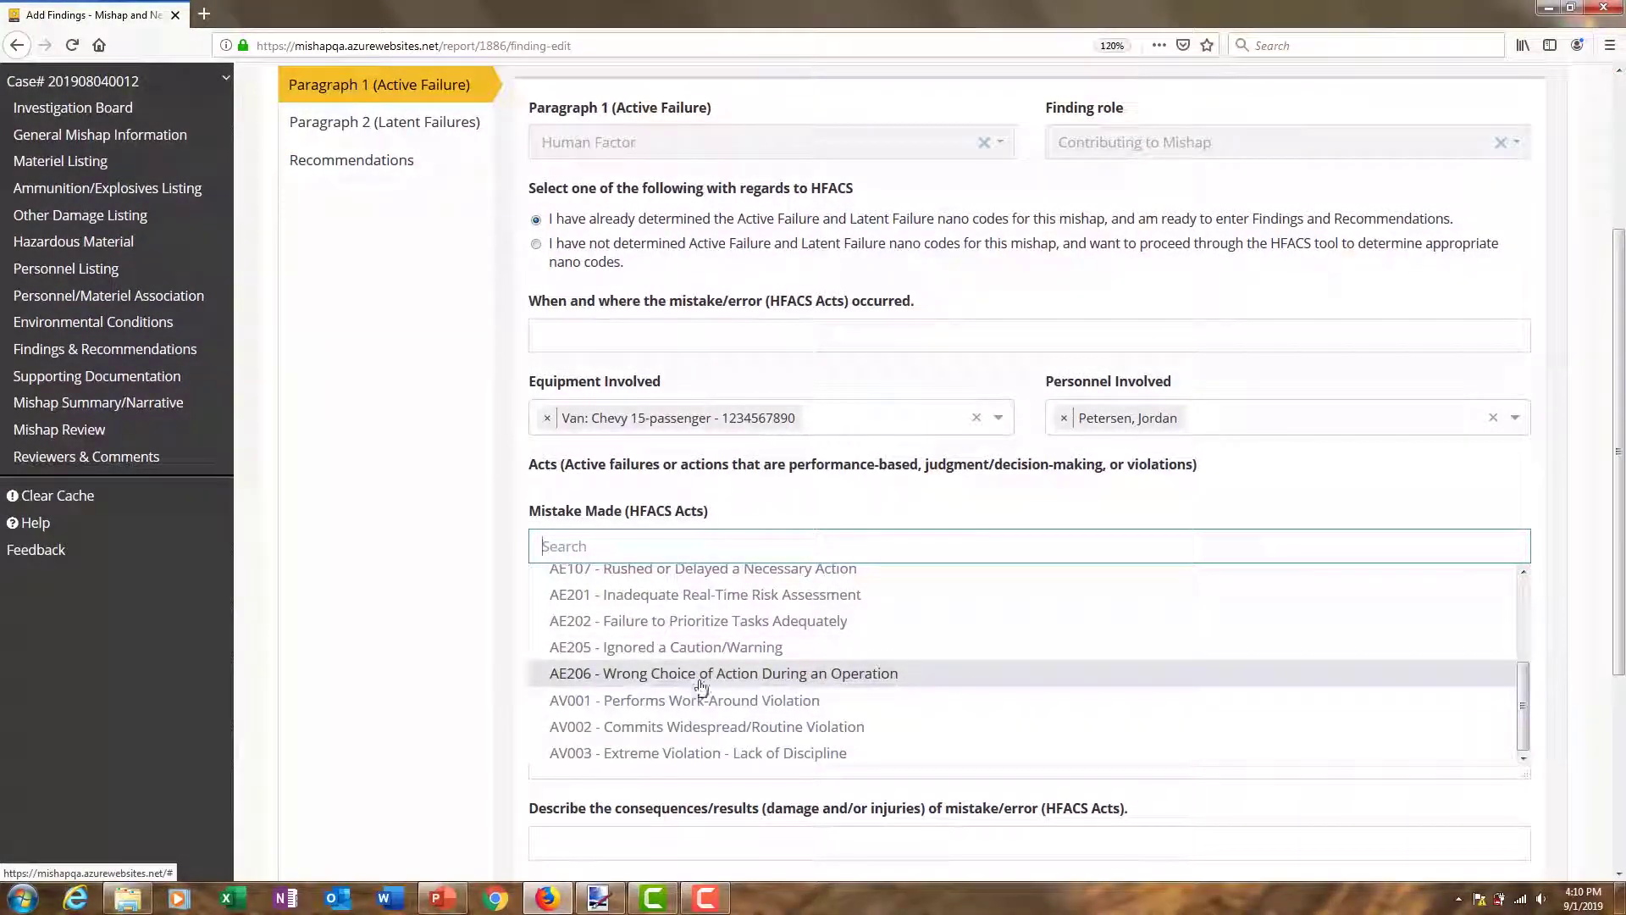
click(869, 516)
scroll(870, 515, up, 5)
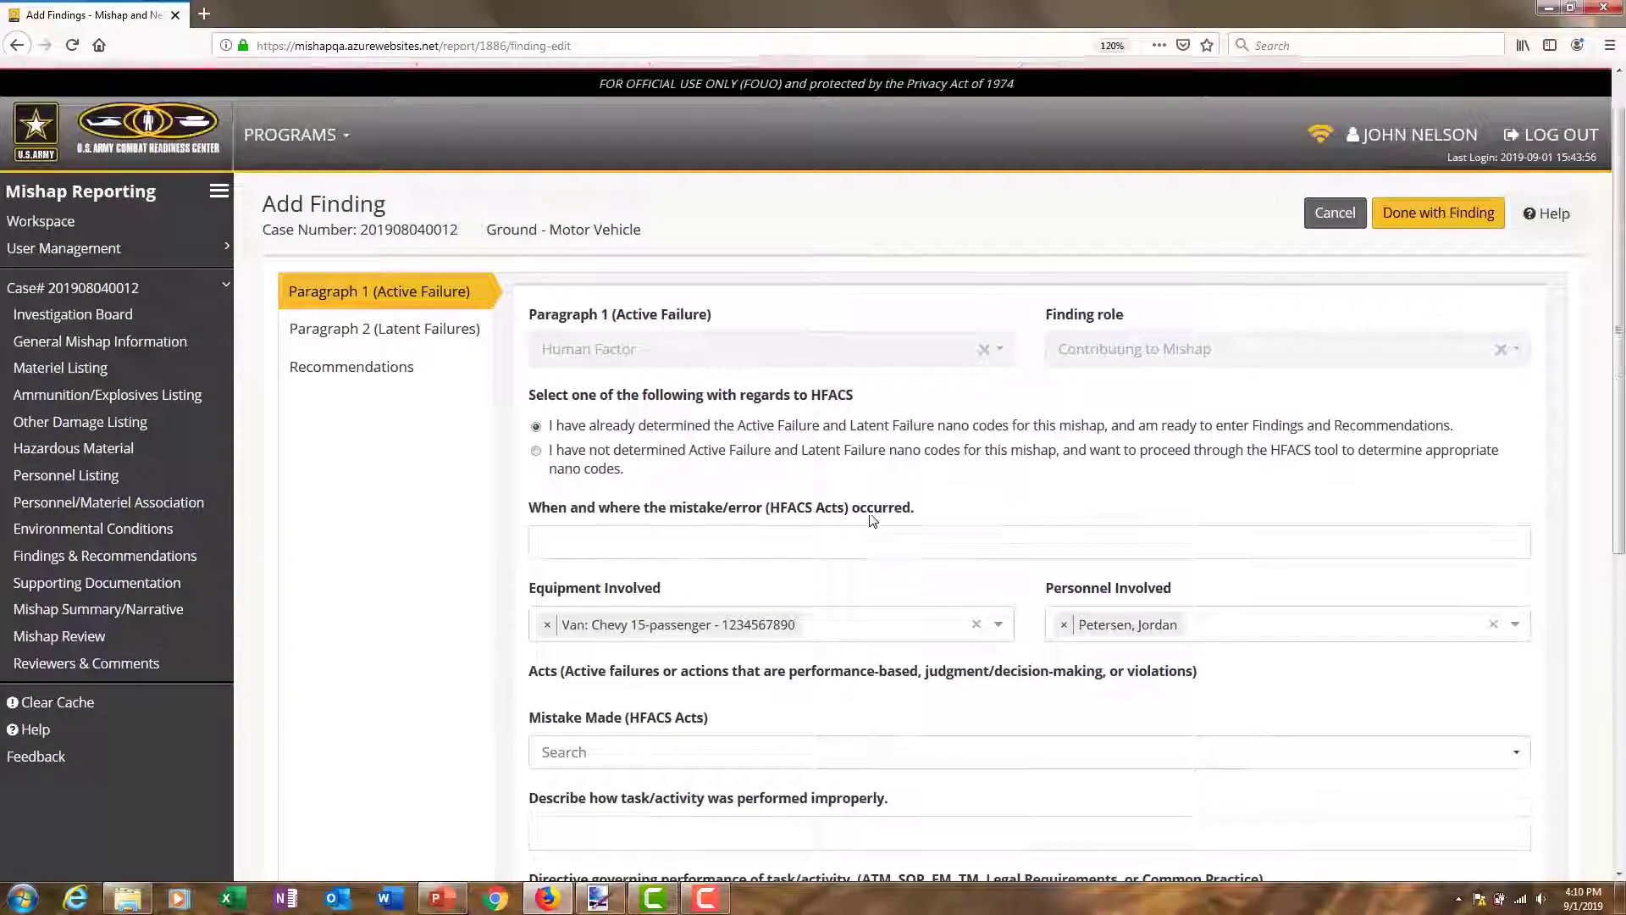
Open a new latent failure entry under Paragraph 2 (Latent Failures) of the finding
click(428, 343)
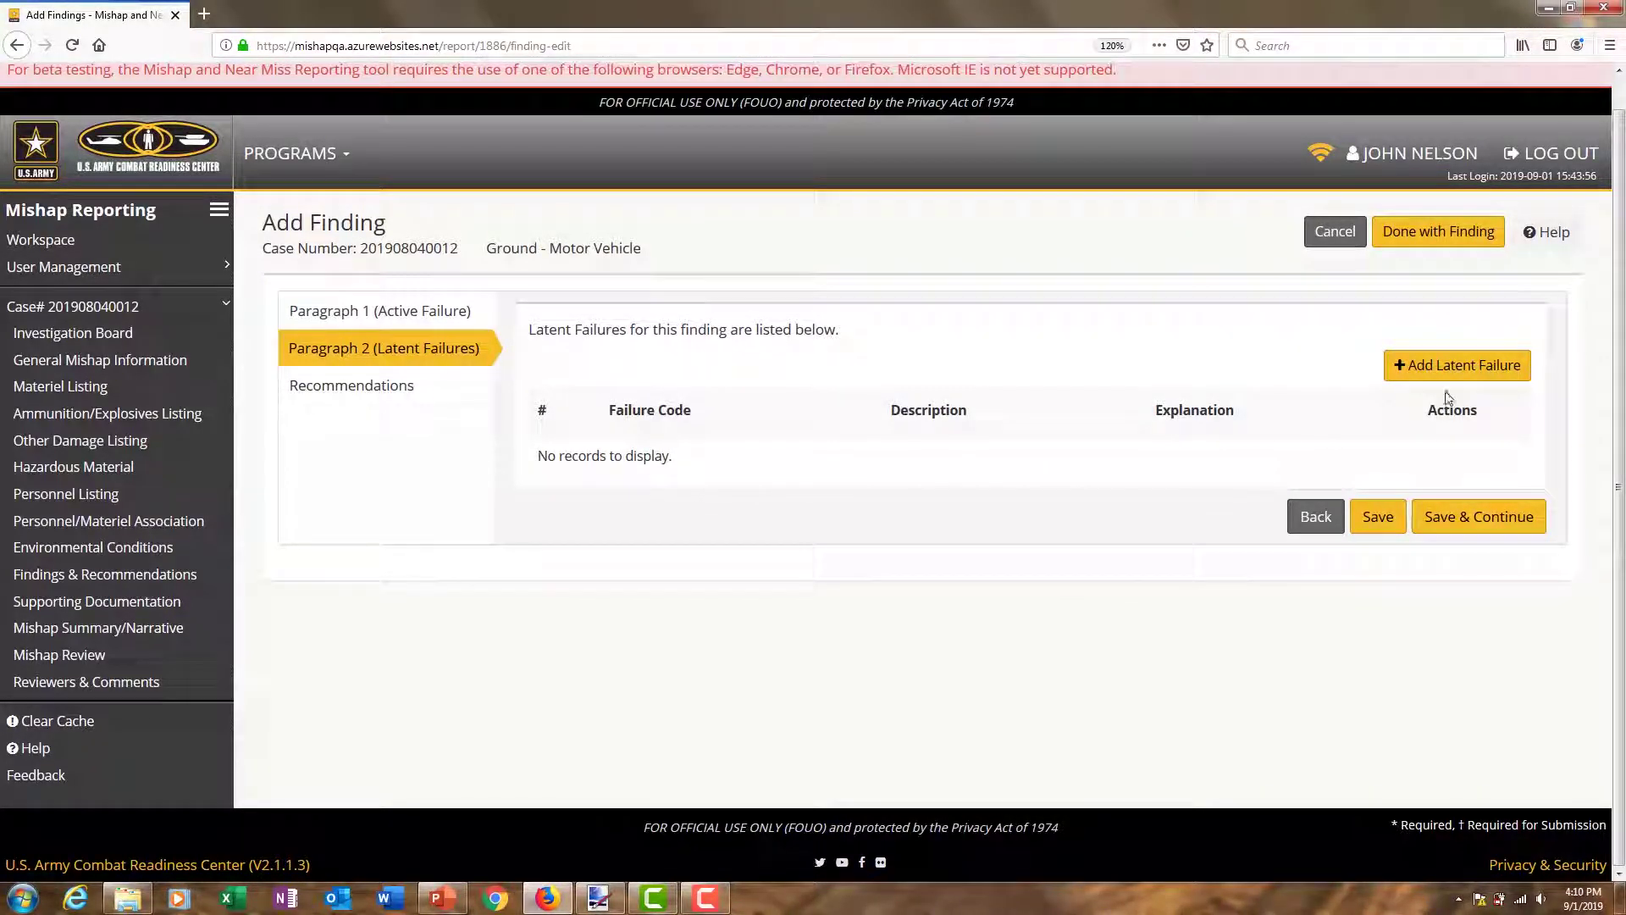
click(371, 311)
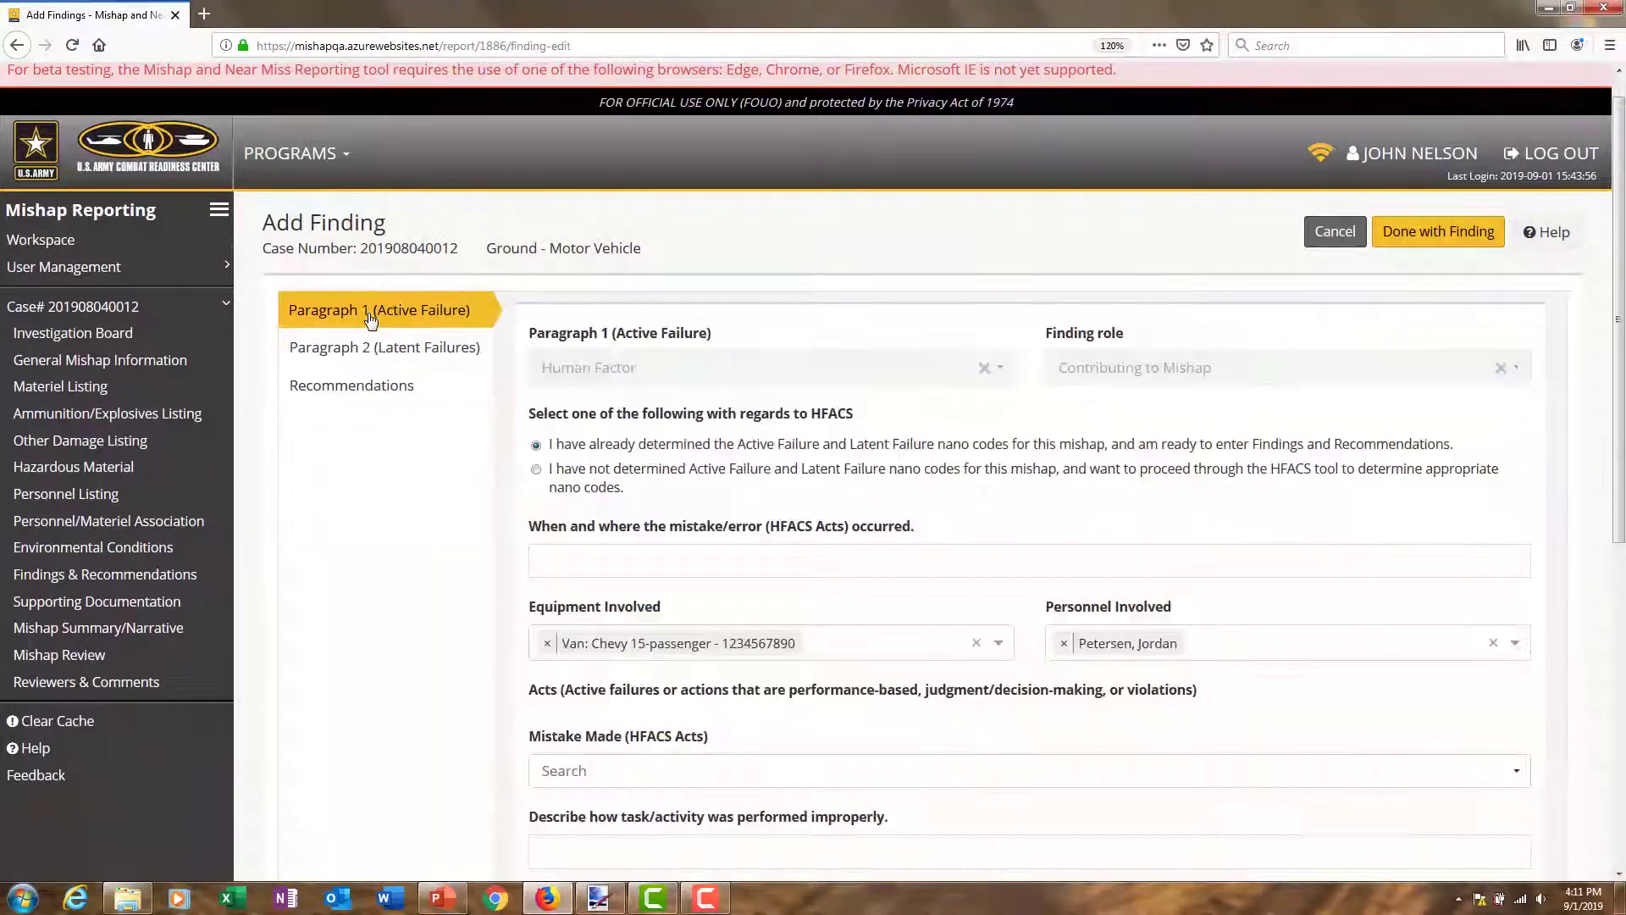
click(407, 353)
click(1476, 372)
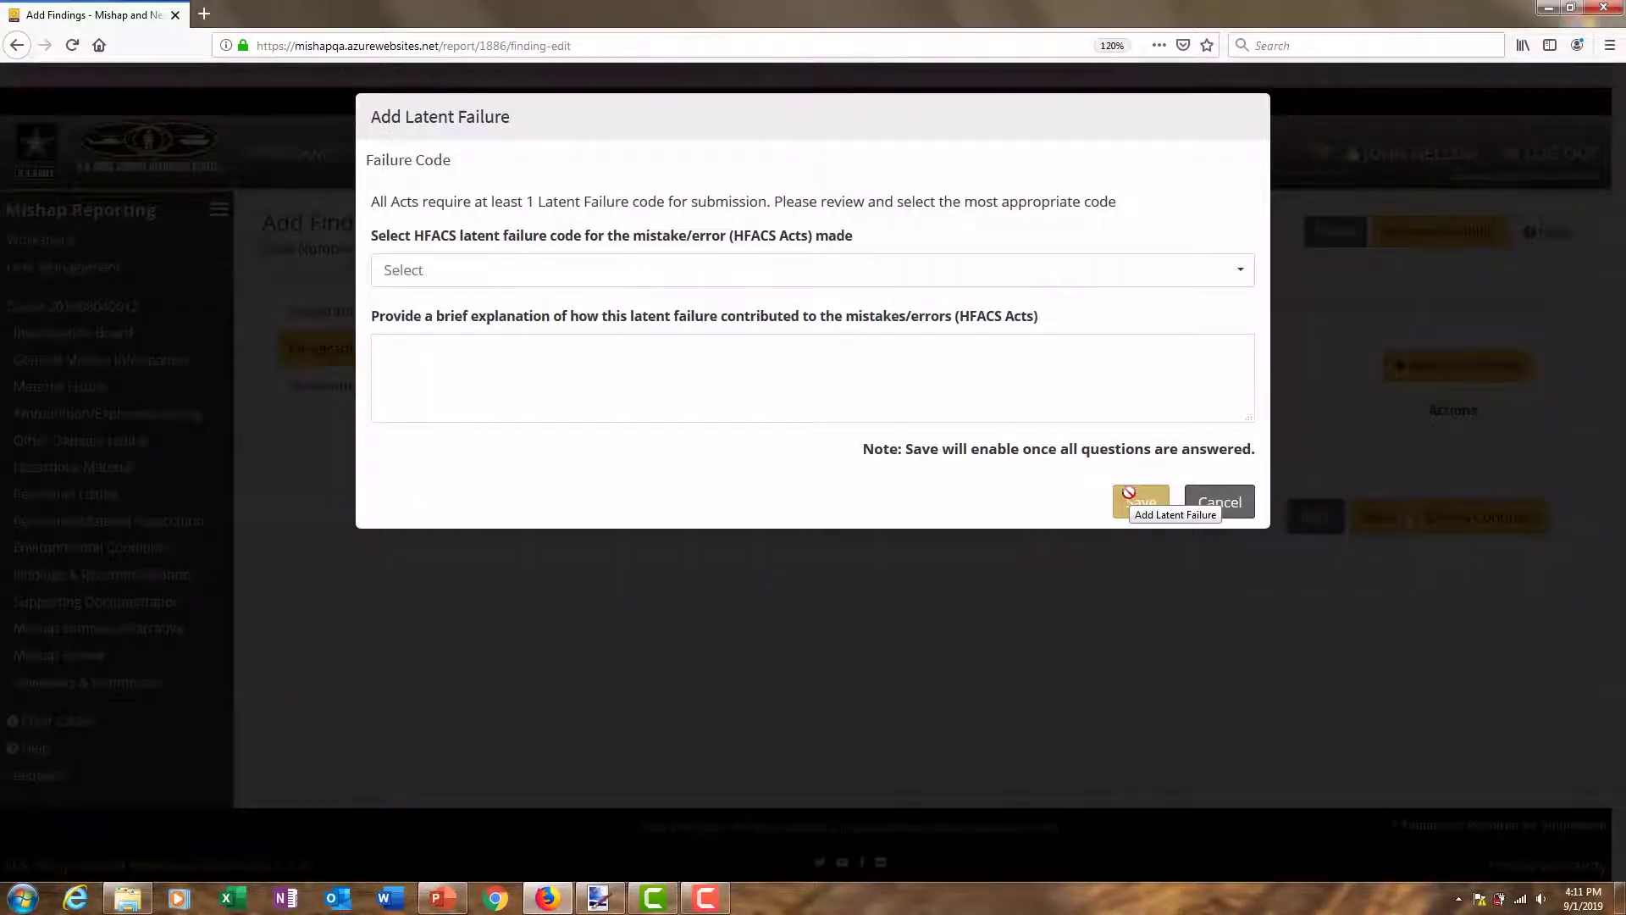
Browse the available HFACS latent failure codes for the new entry without choosing one
click(1244, 271)
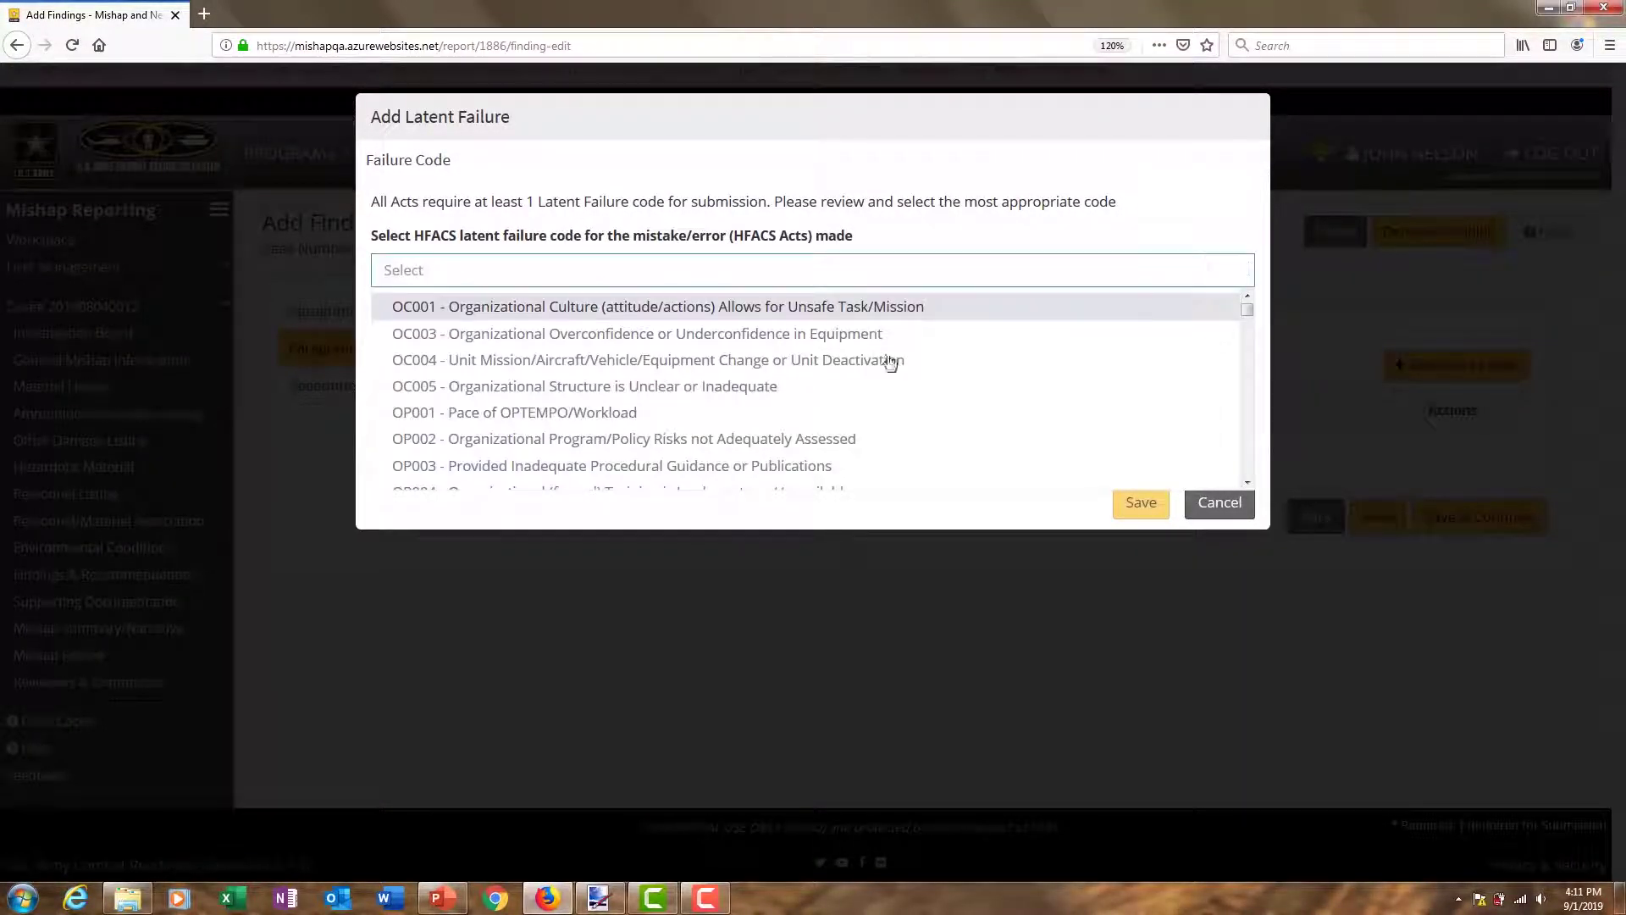
scroll(701, 412, down, 2)
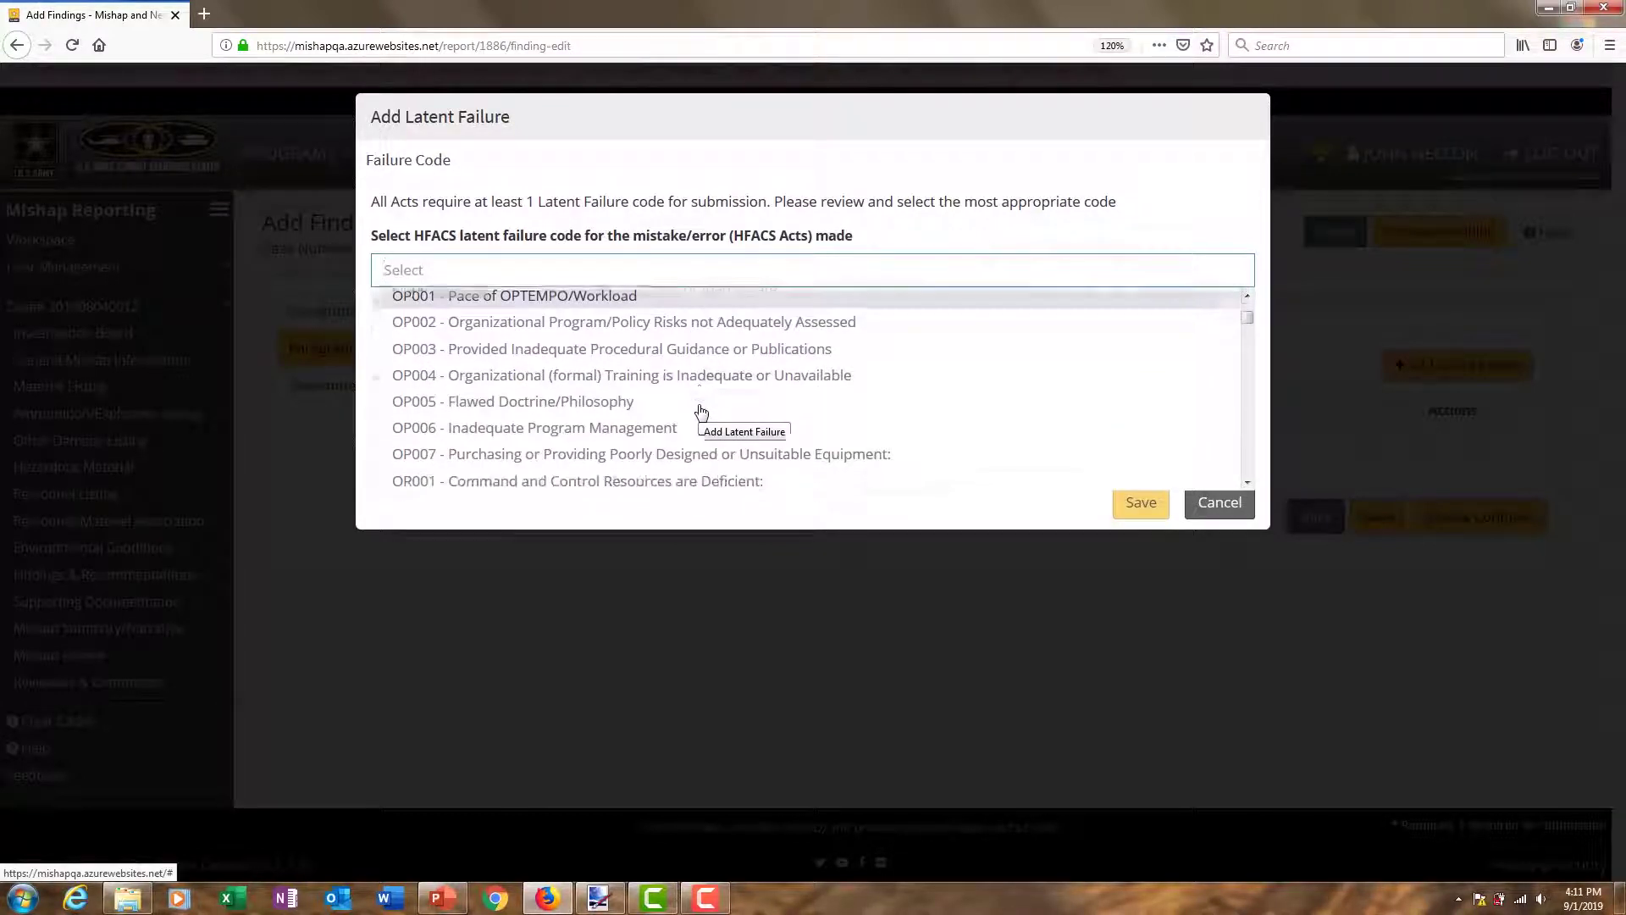
scroll(701, 412, down, 3)
scroll(737, 504, down, 1)
click(732, 509)
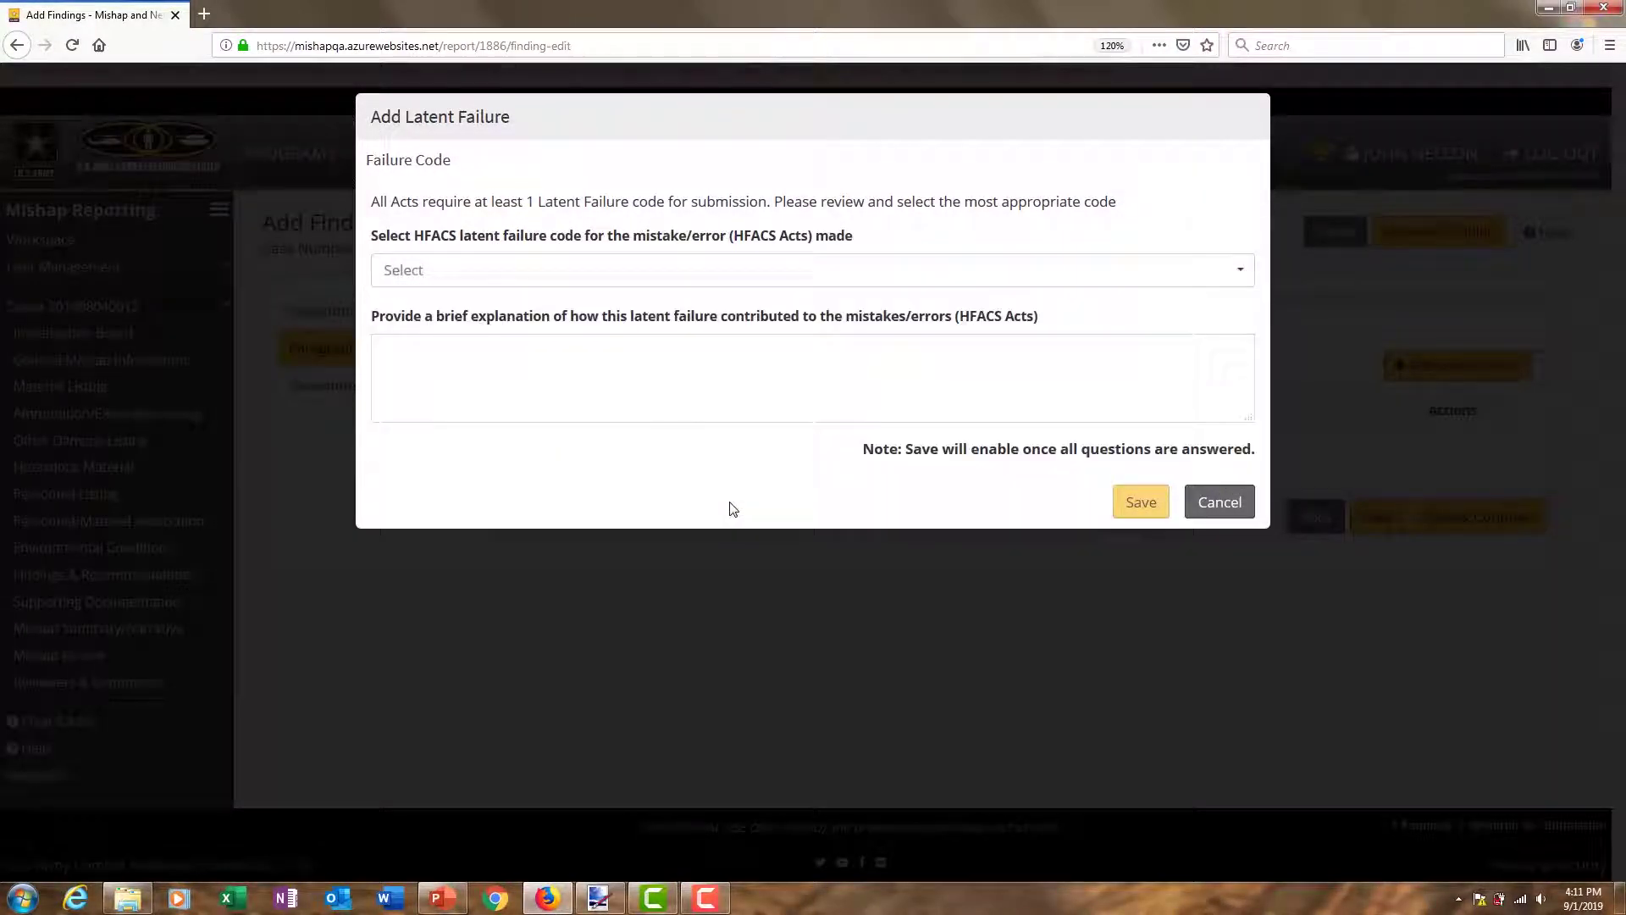
Discard the open latent failure and its finding, and start a new human factor finding that uses the HFACS tool to determine nano codes
click(1243, 500)
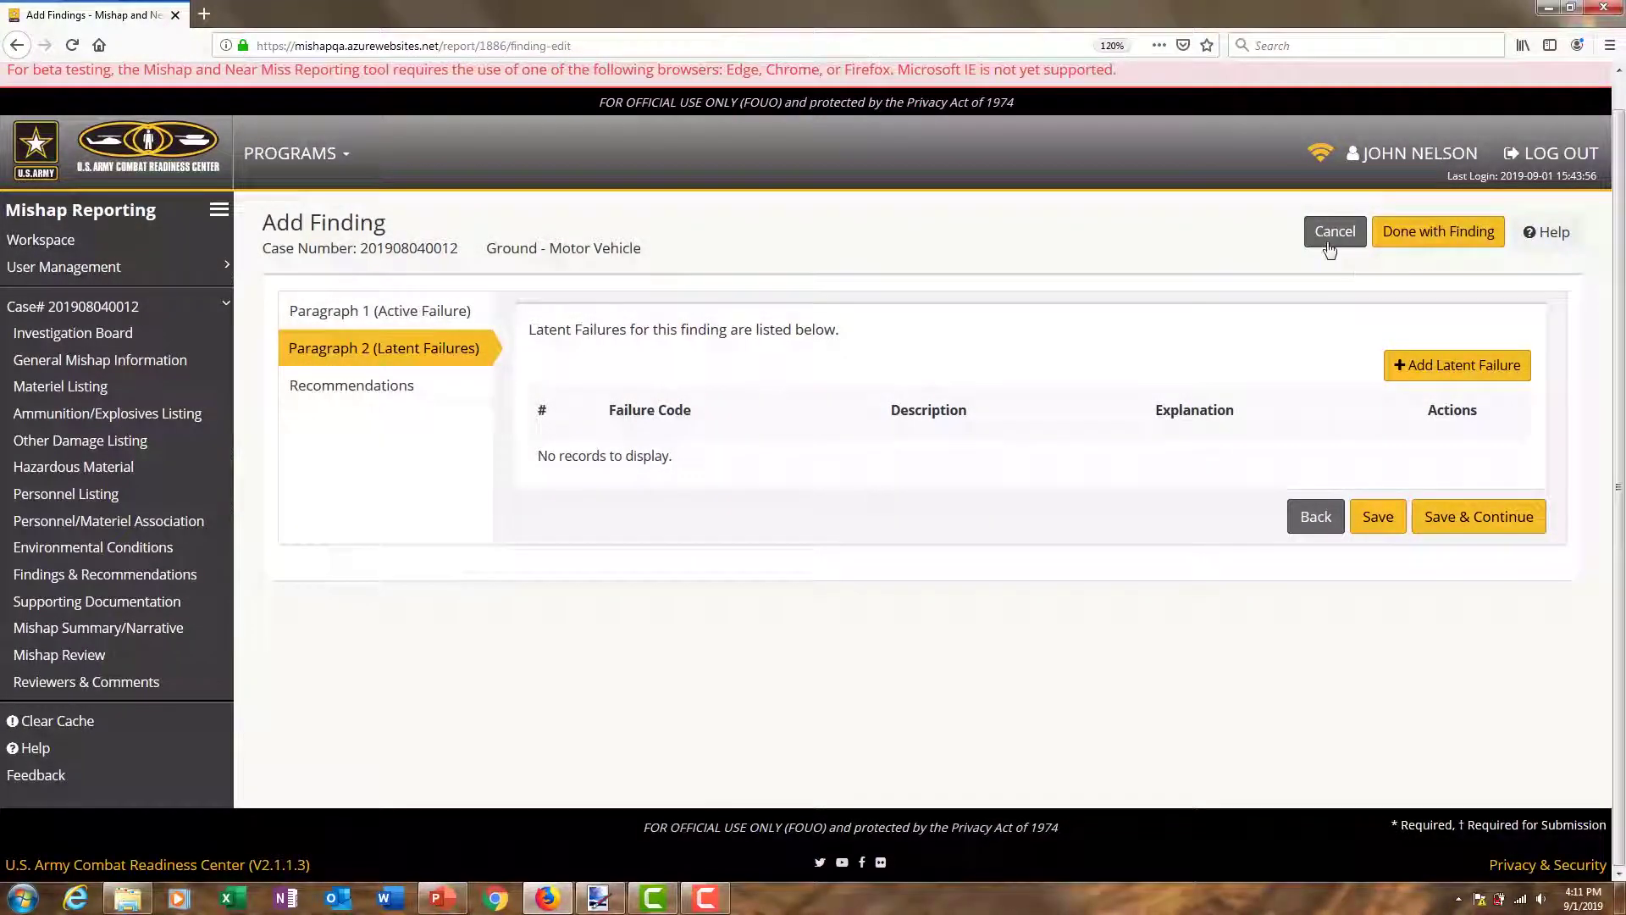
click(1332, 240)
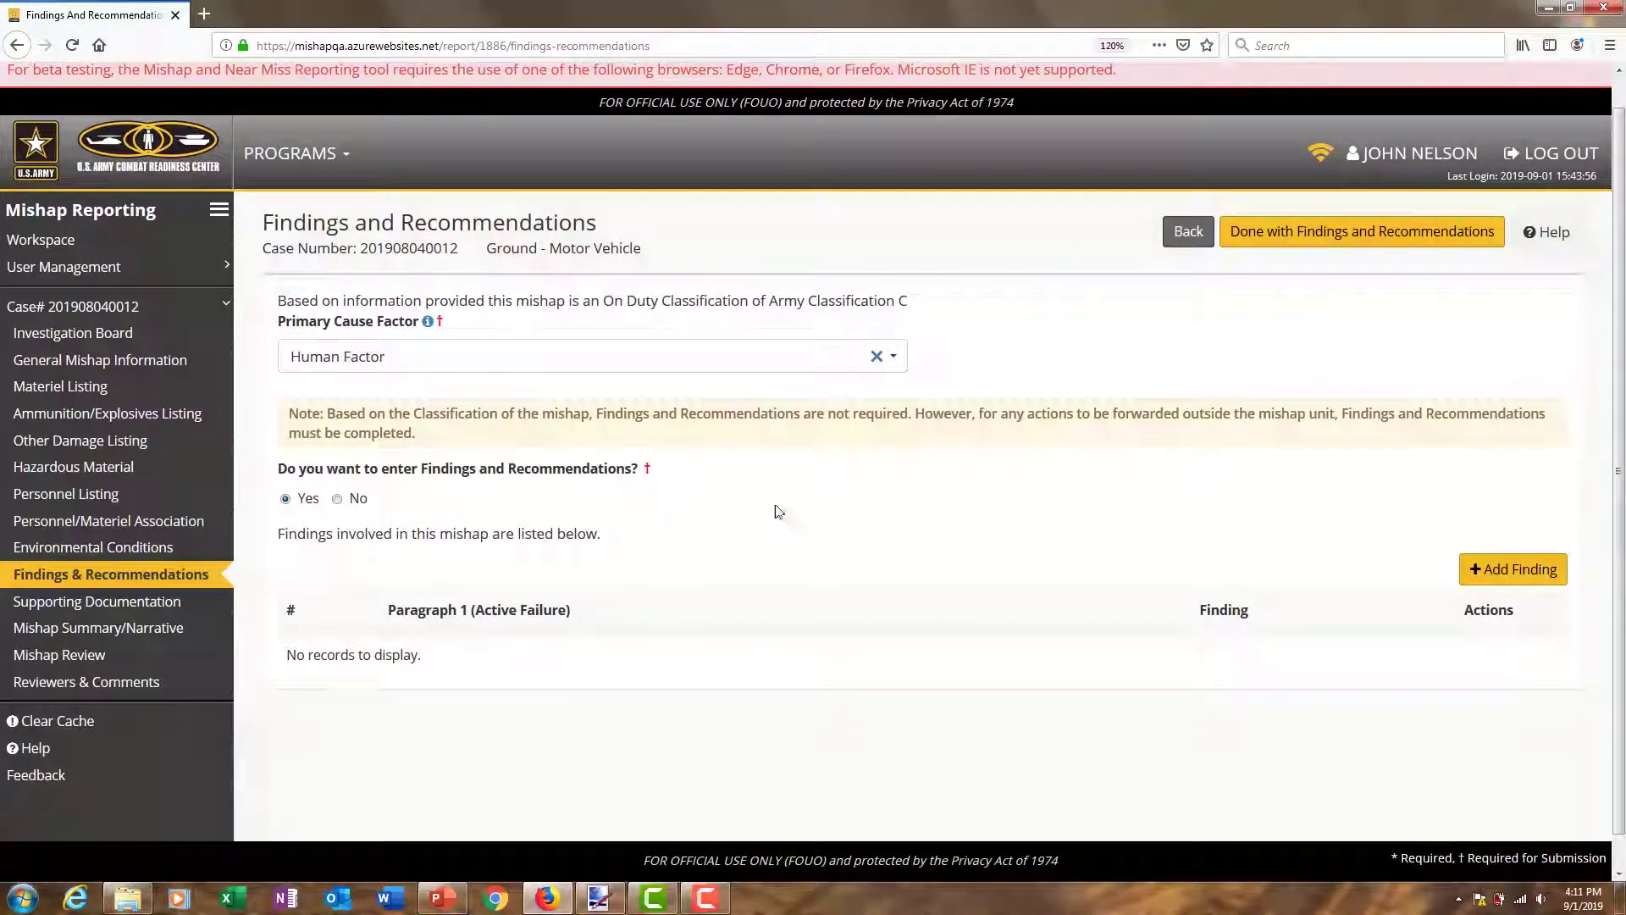
click(1499, 569)
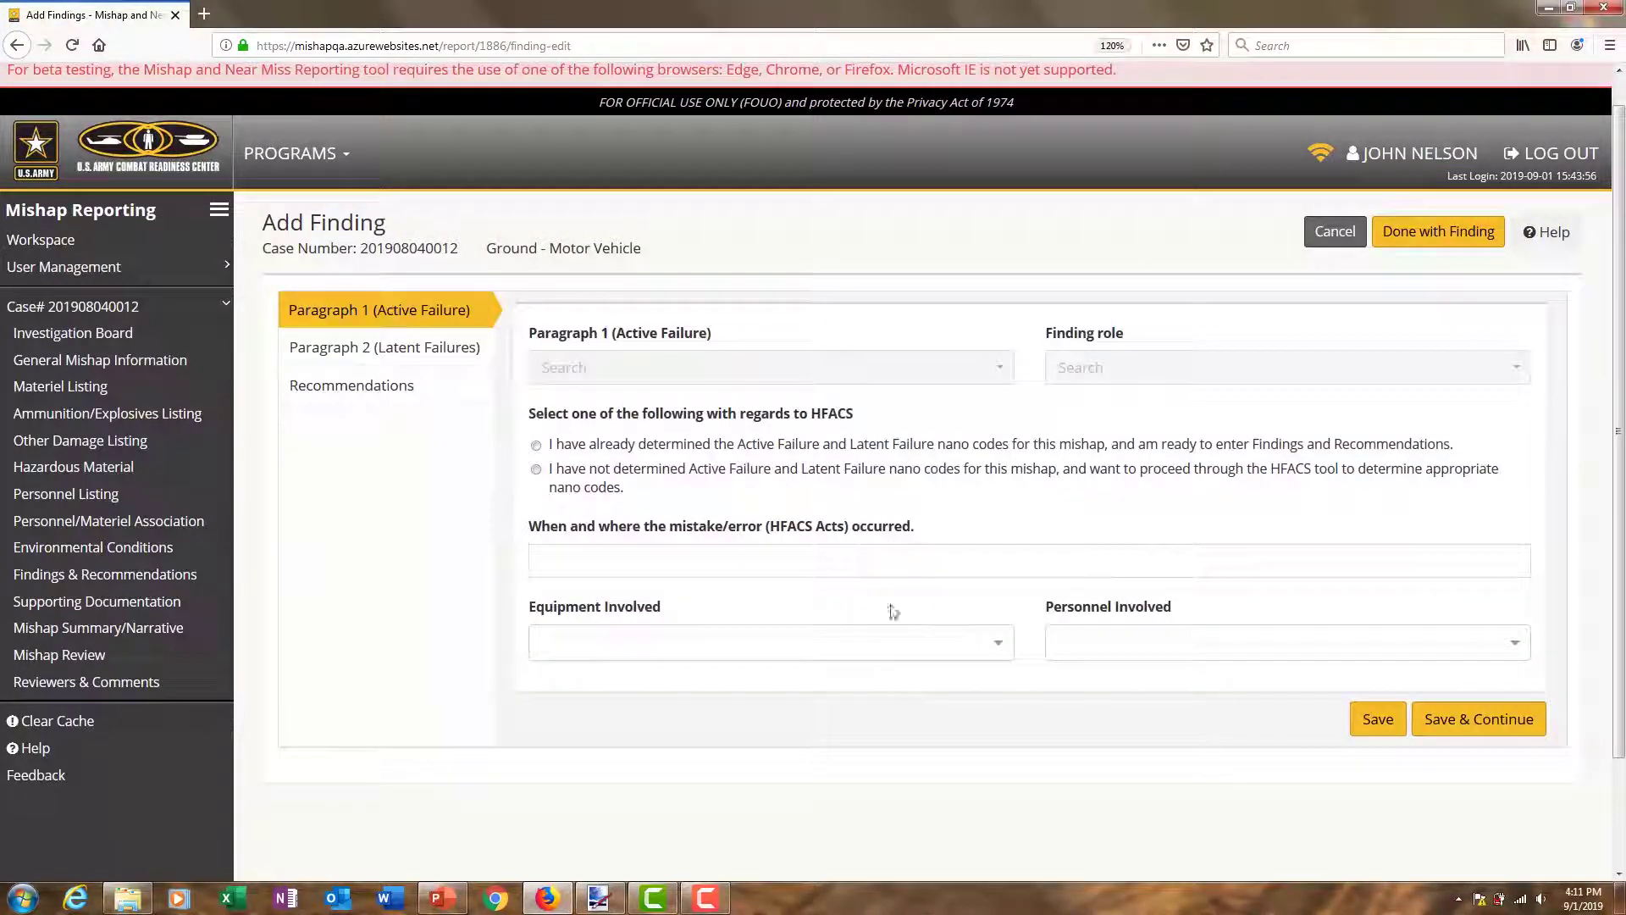
Set the Chevy 15-passenger van as the equipment involved and the listed person as the personnel involved in the new finding
click(566, 571)
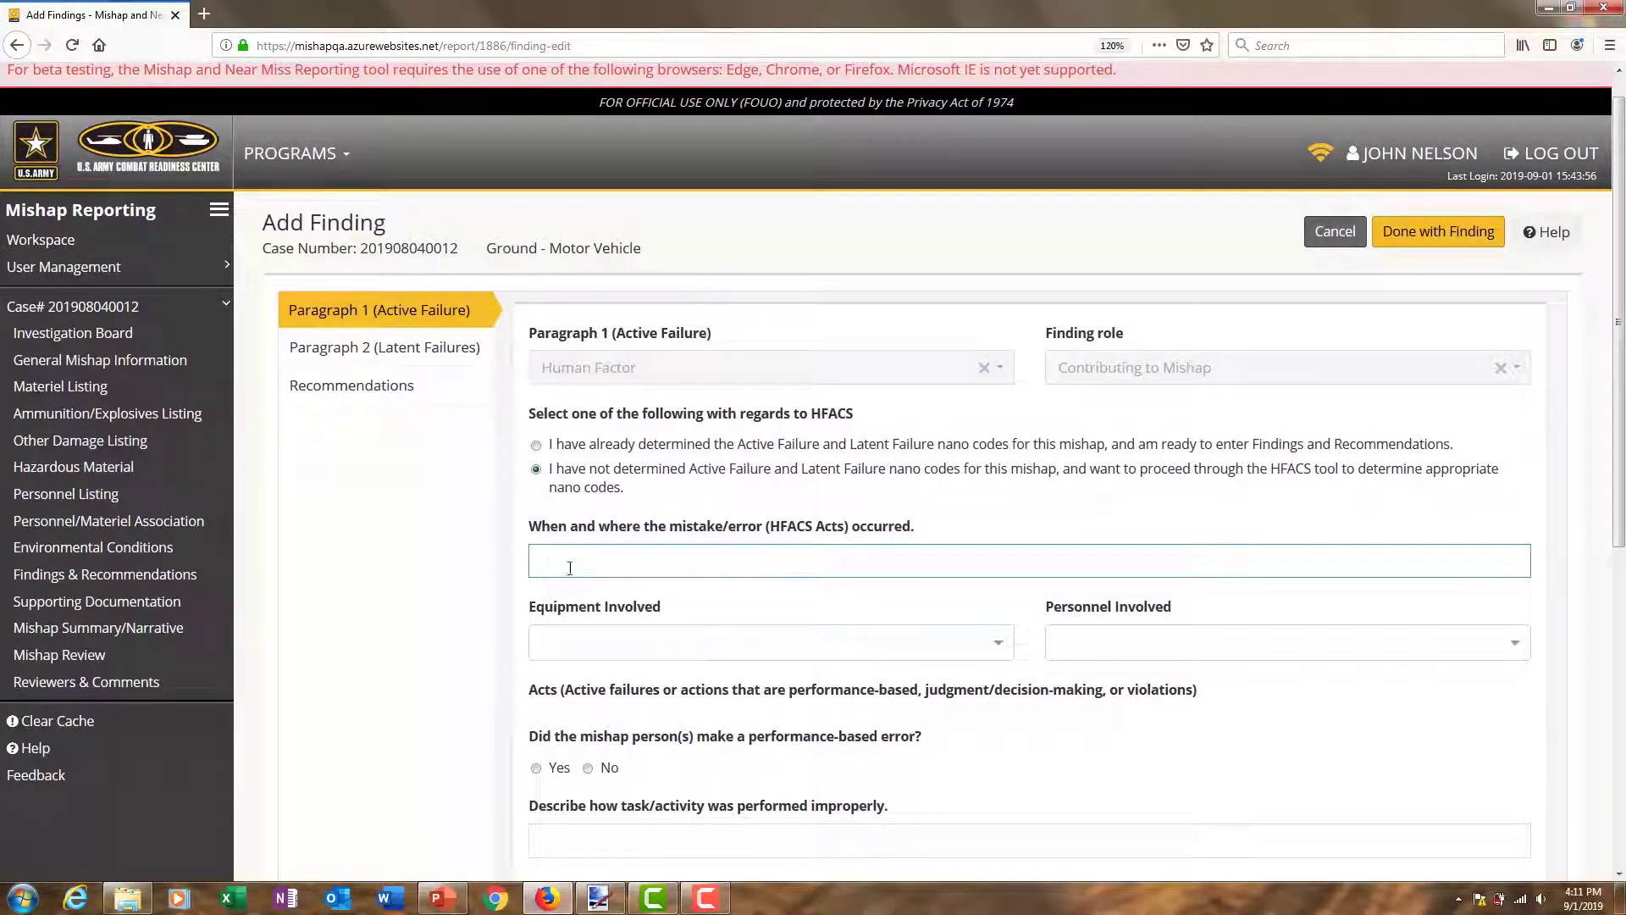
click(649, 645)
click(547, 682)
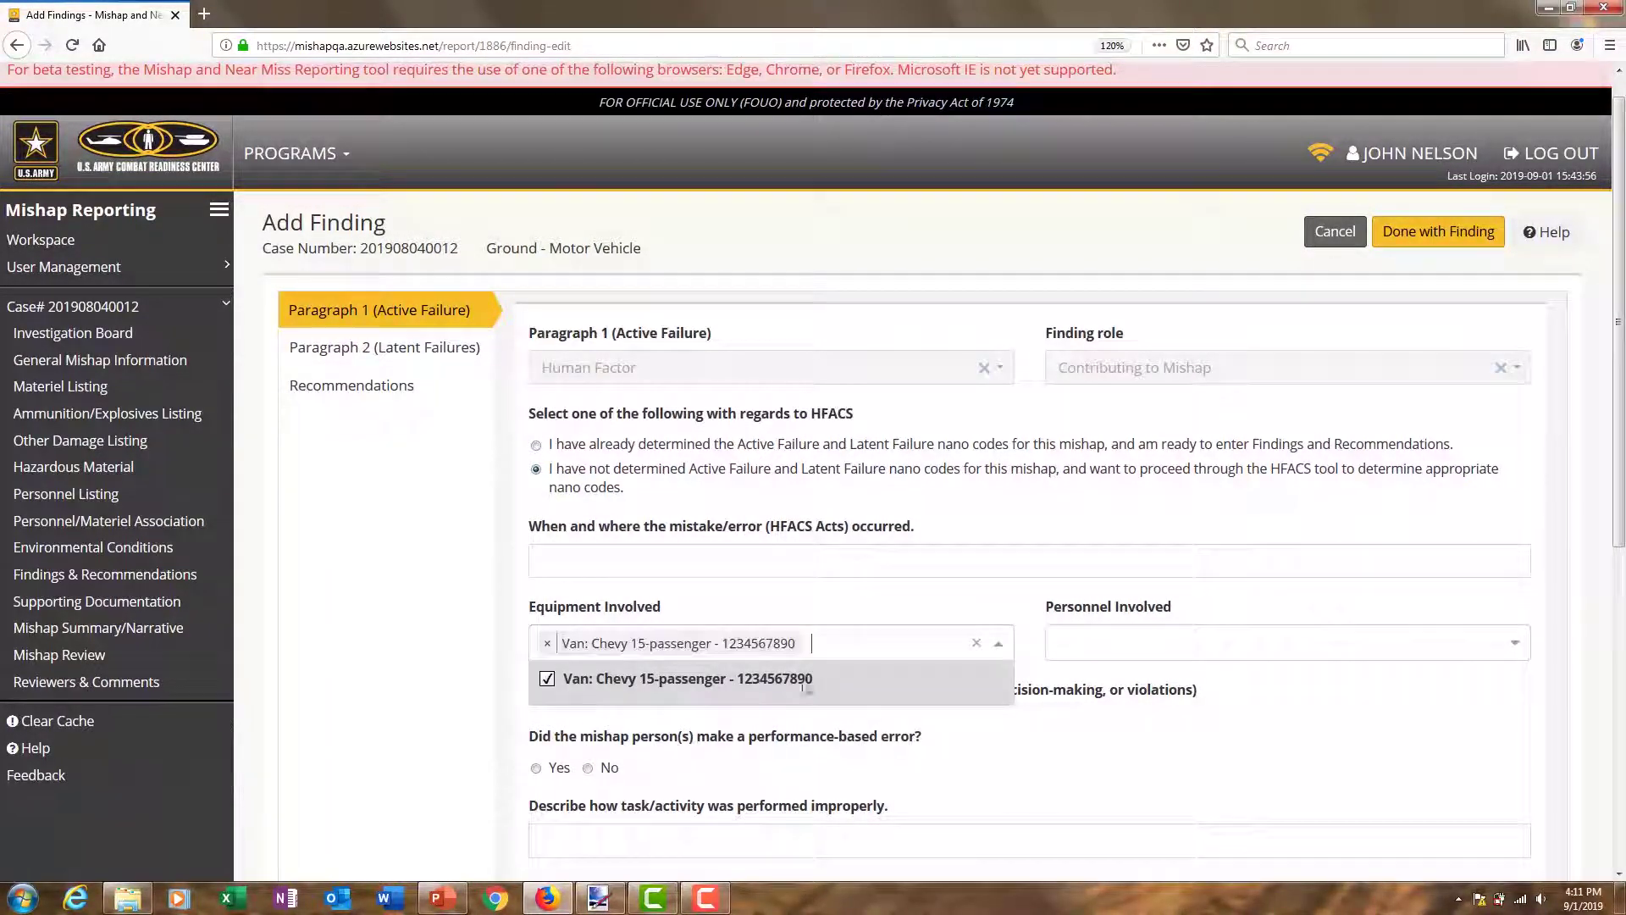
click(1081, 657)
click(1066, 678)
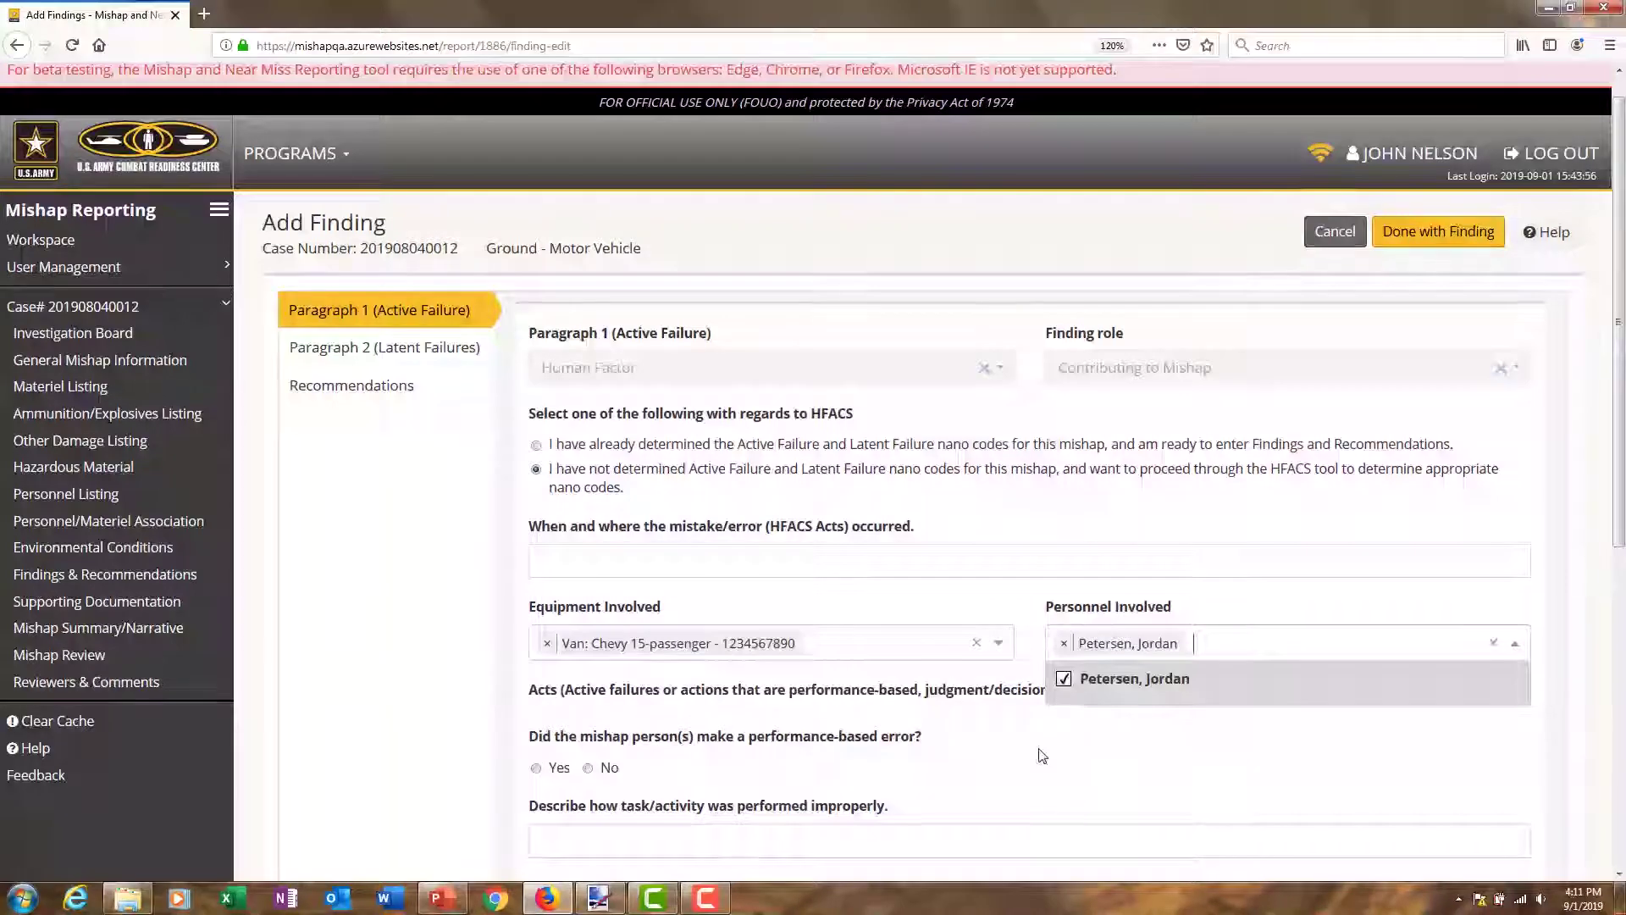
click(1039, 753)
Answer Yes to the performance-based error question and browse the Performance Based Errors options without choosing one
scroll(1036, 754, down, 1)
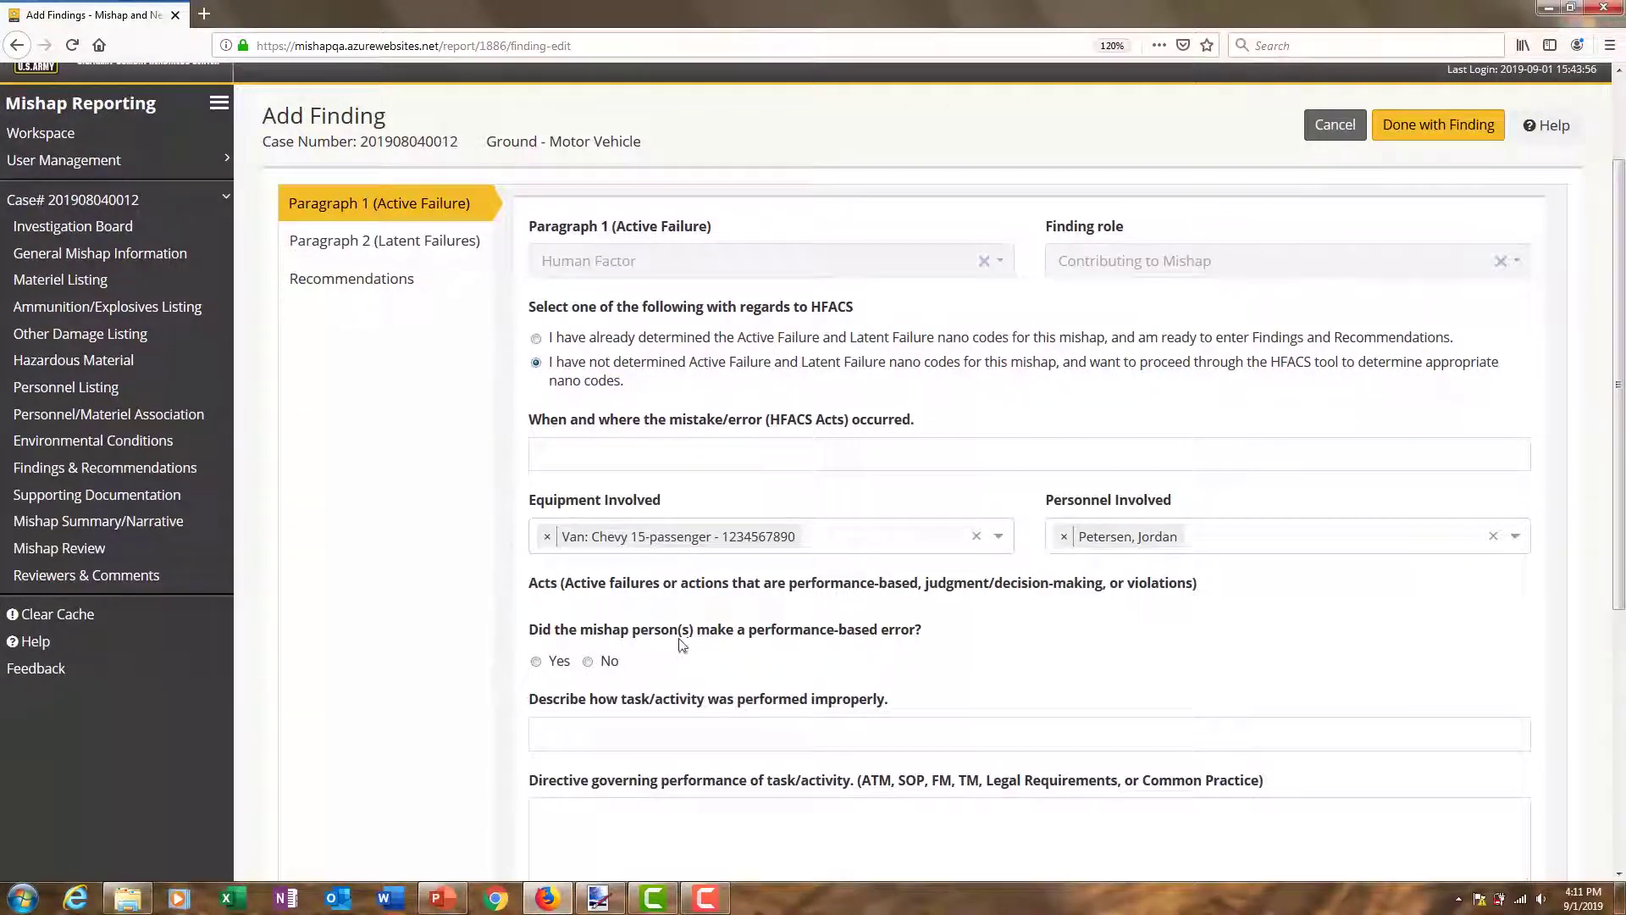
click(536, 661)
click(1323, 664)
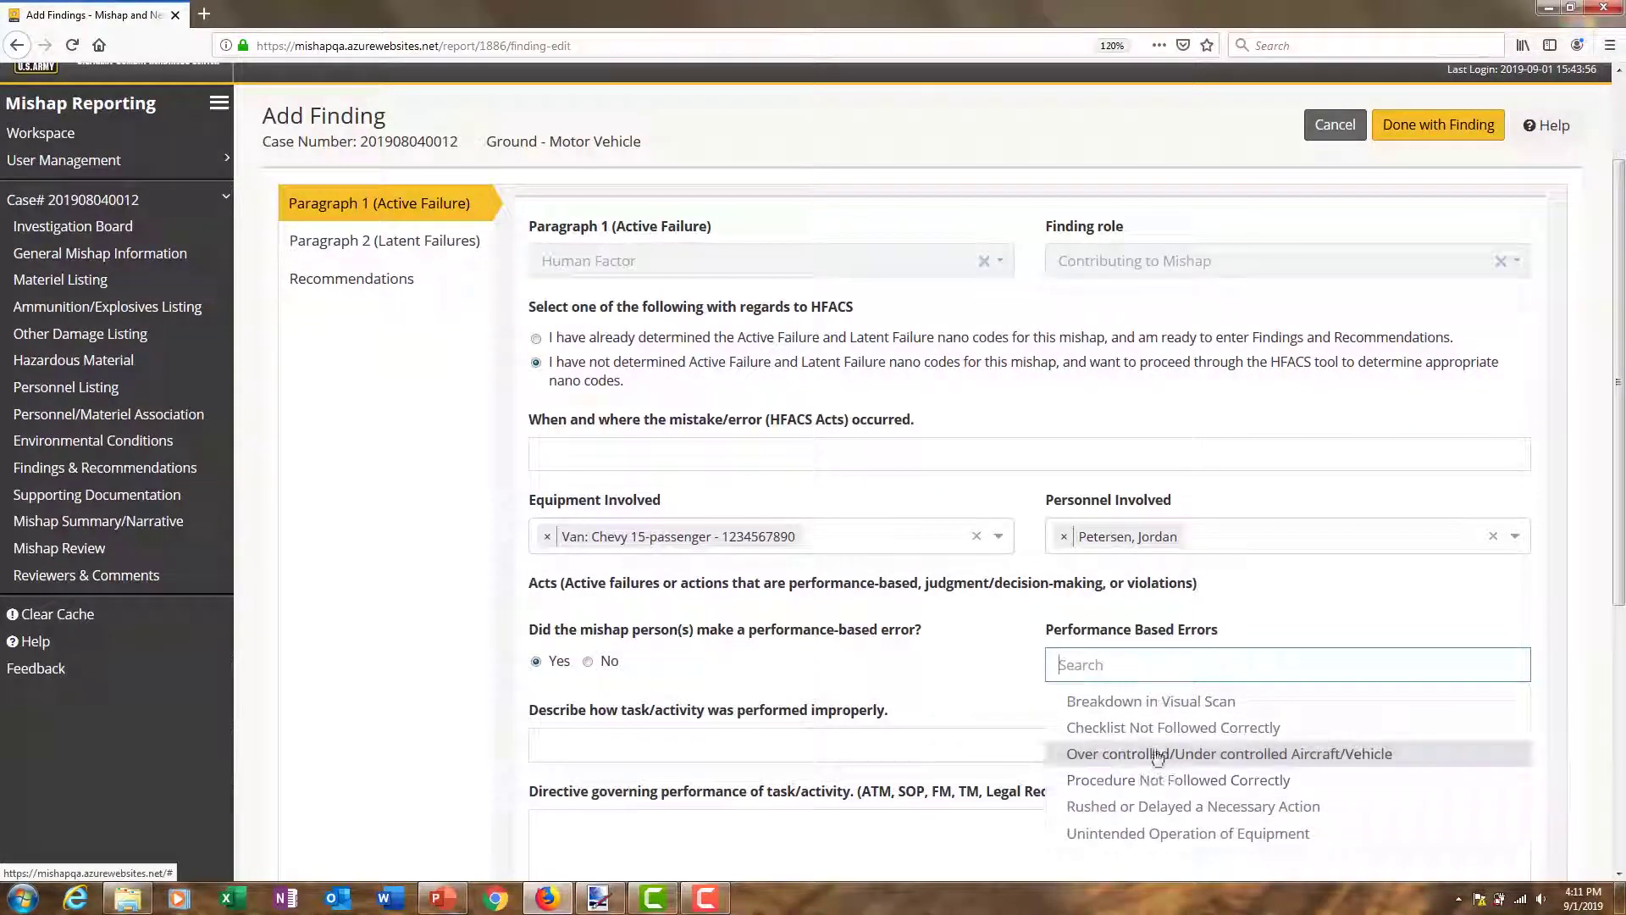
click(991, 690)
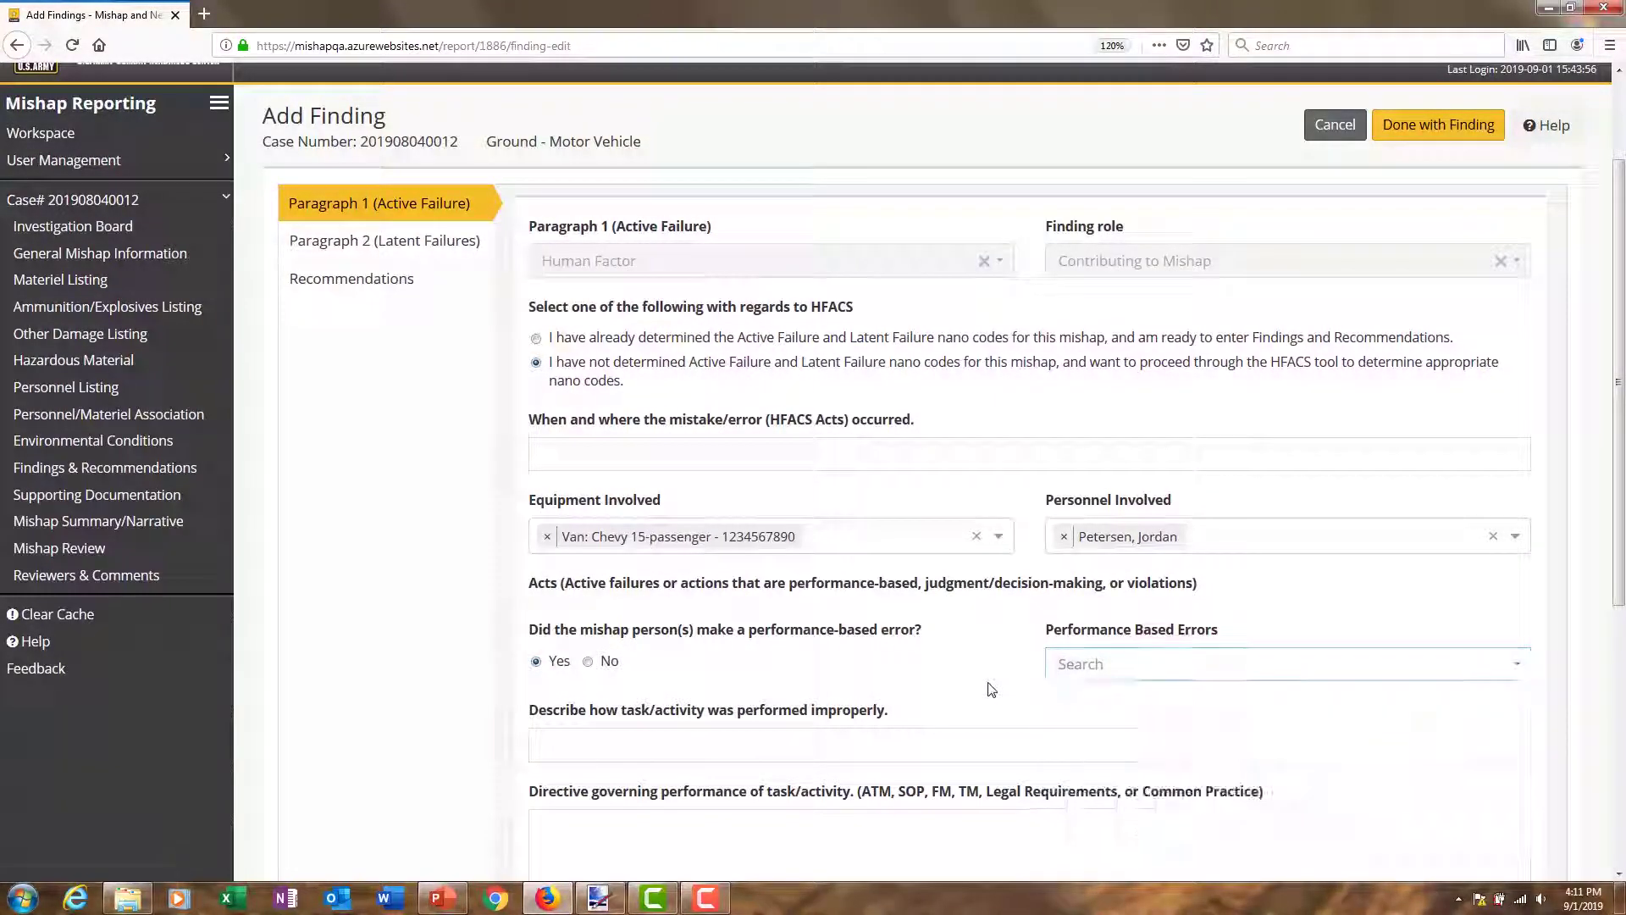
Review the fields for improper task performance, the governing directive and the consequences of the mistake without filling them in
scroll(988, 682, down, 3)
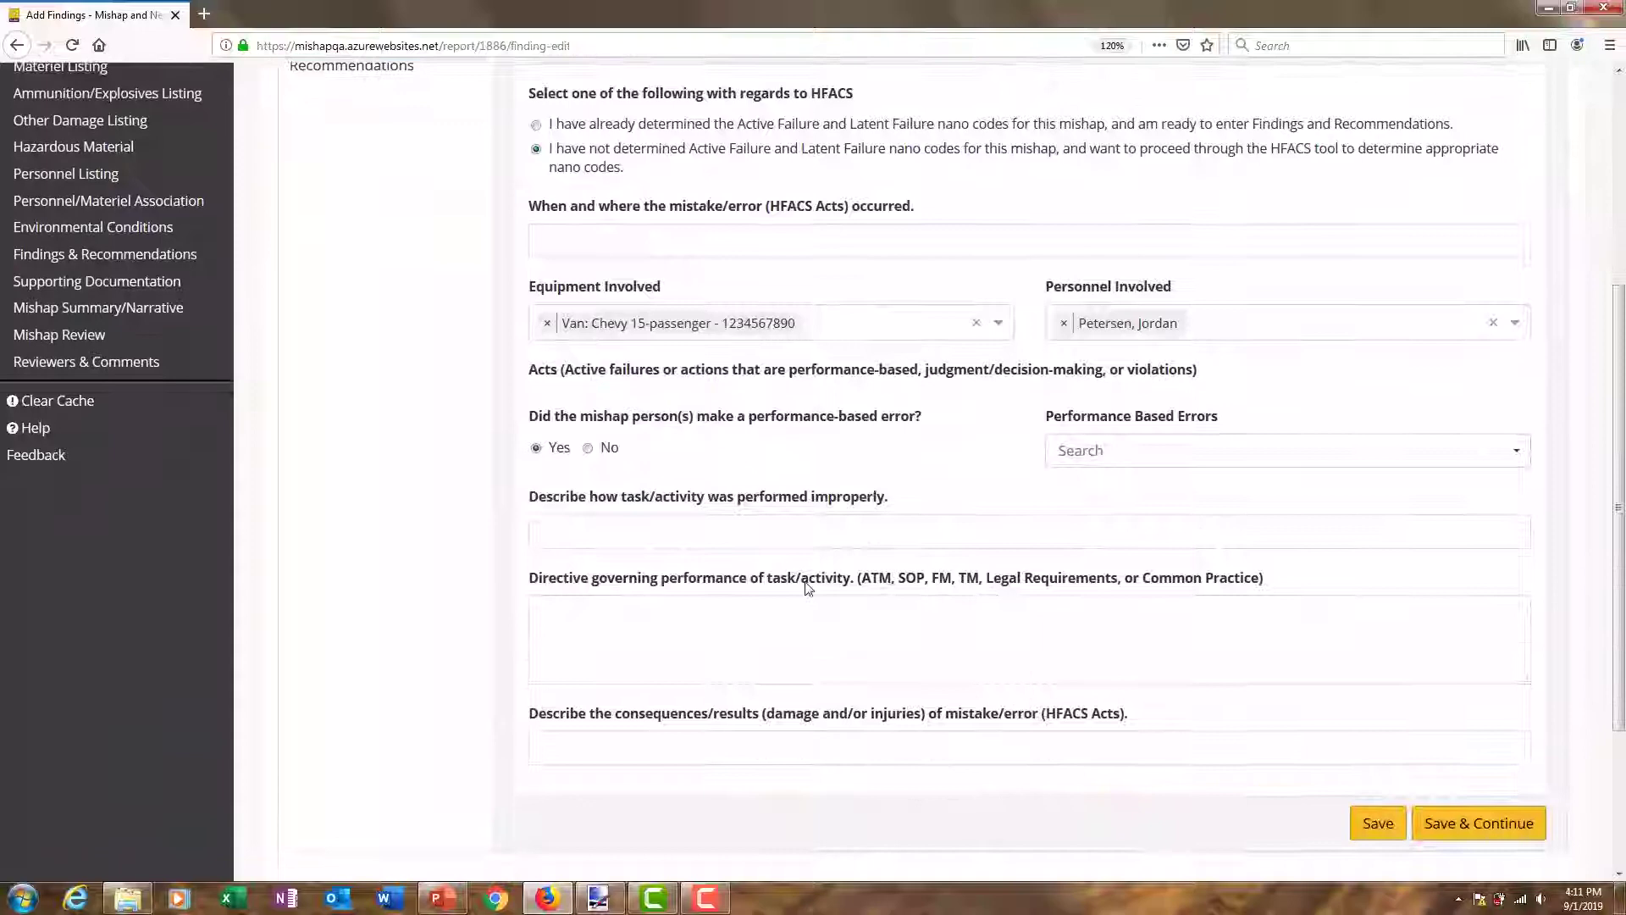
click(761, 531)
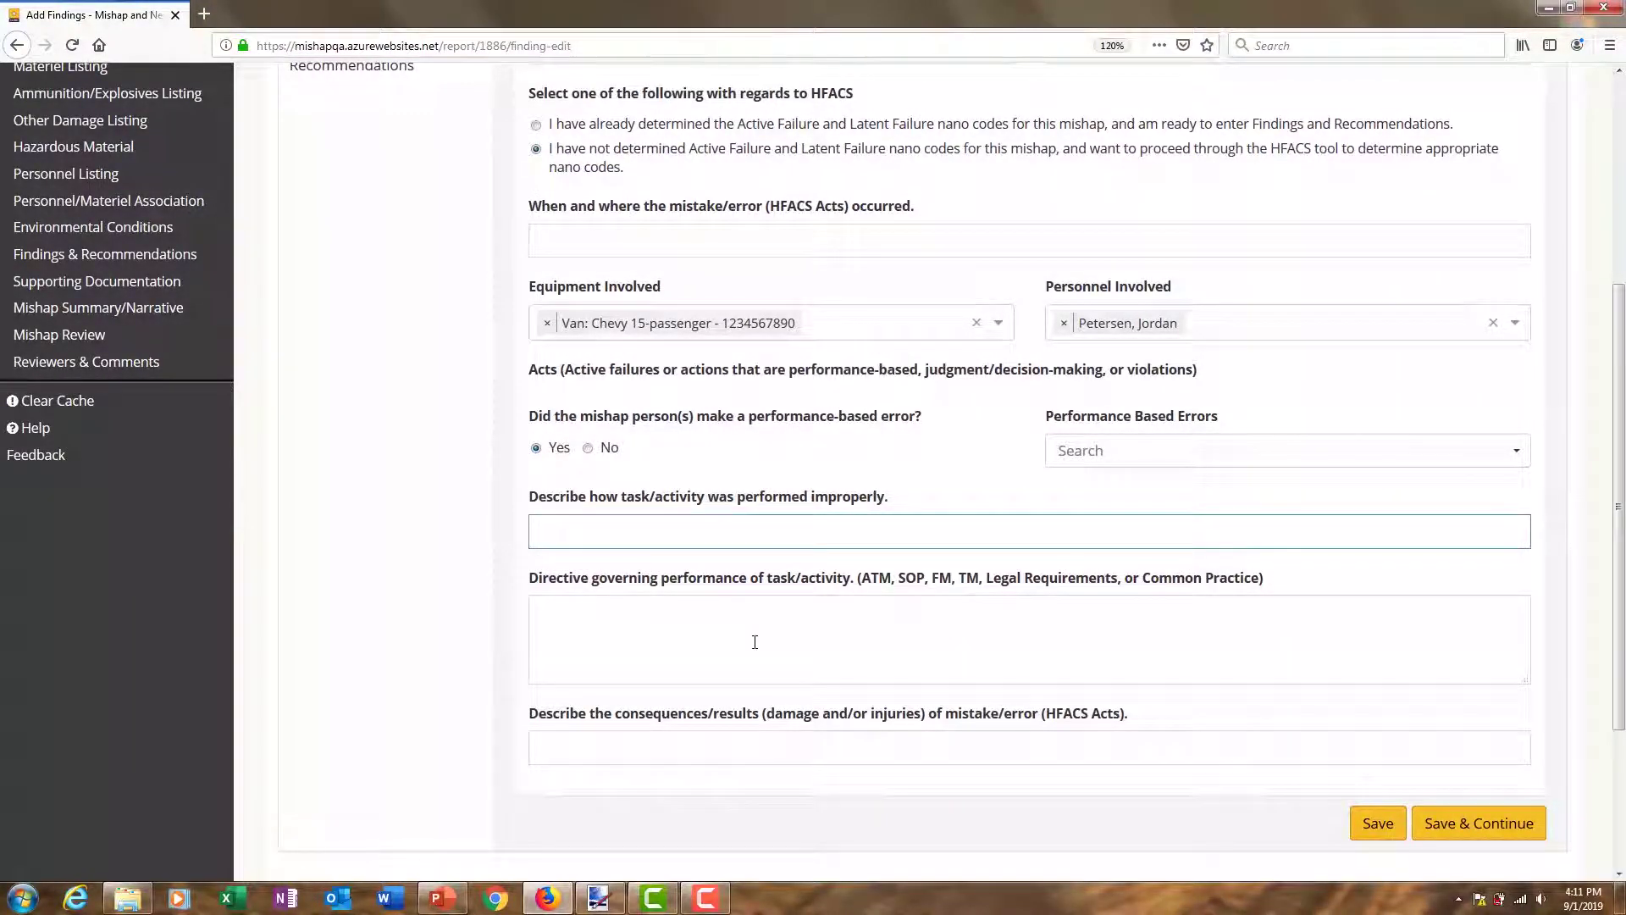
click(755, 642)
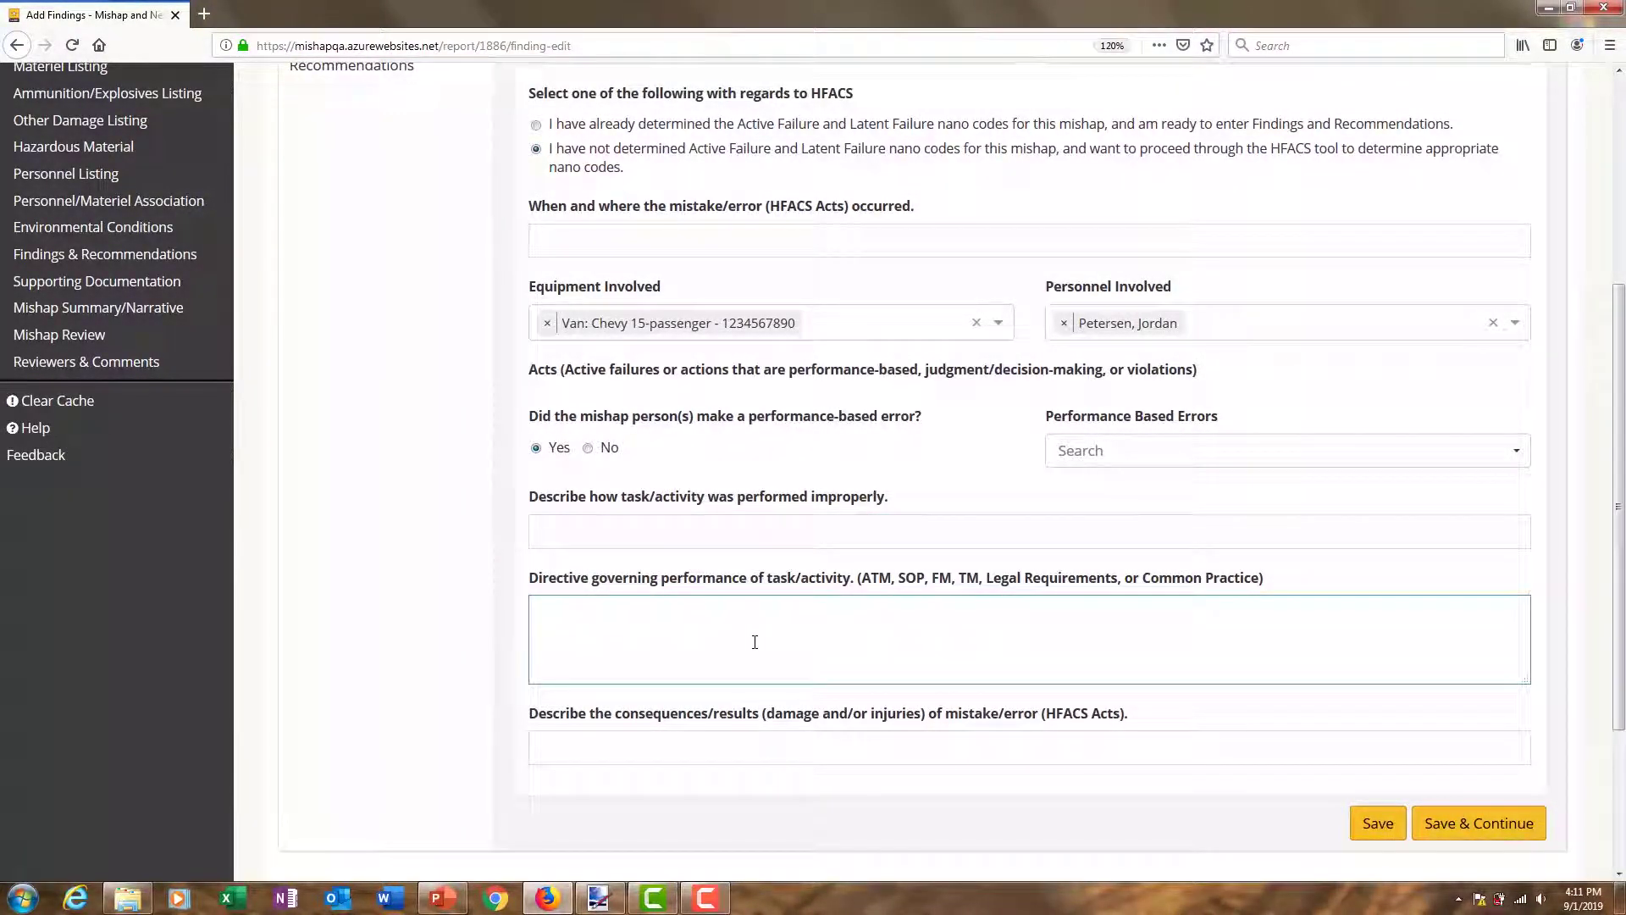
click(720, 753)
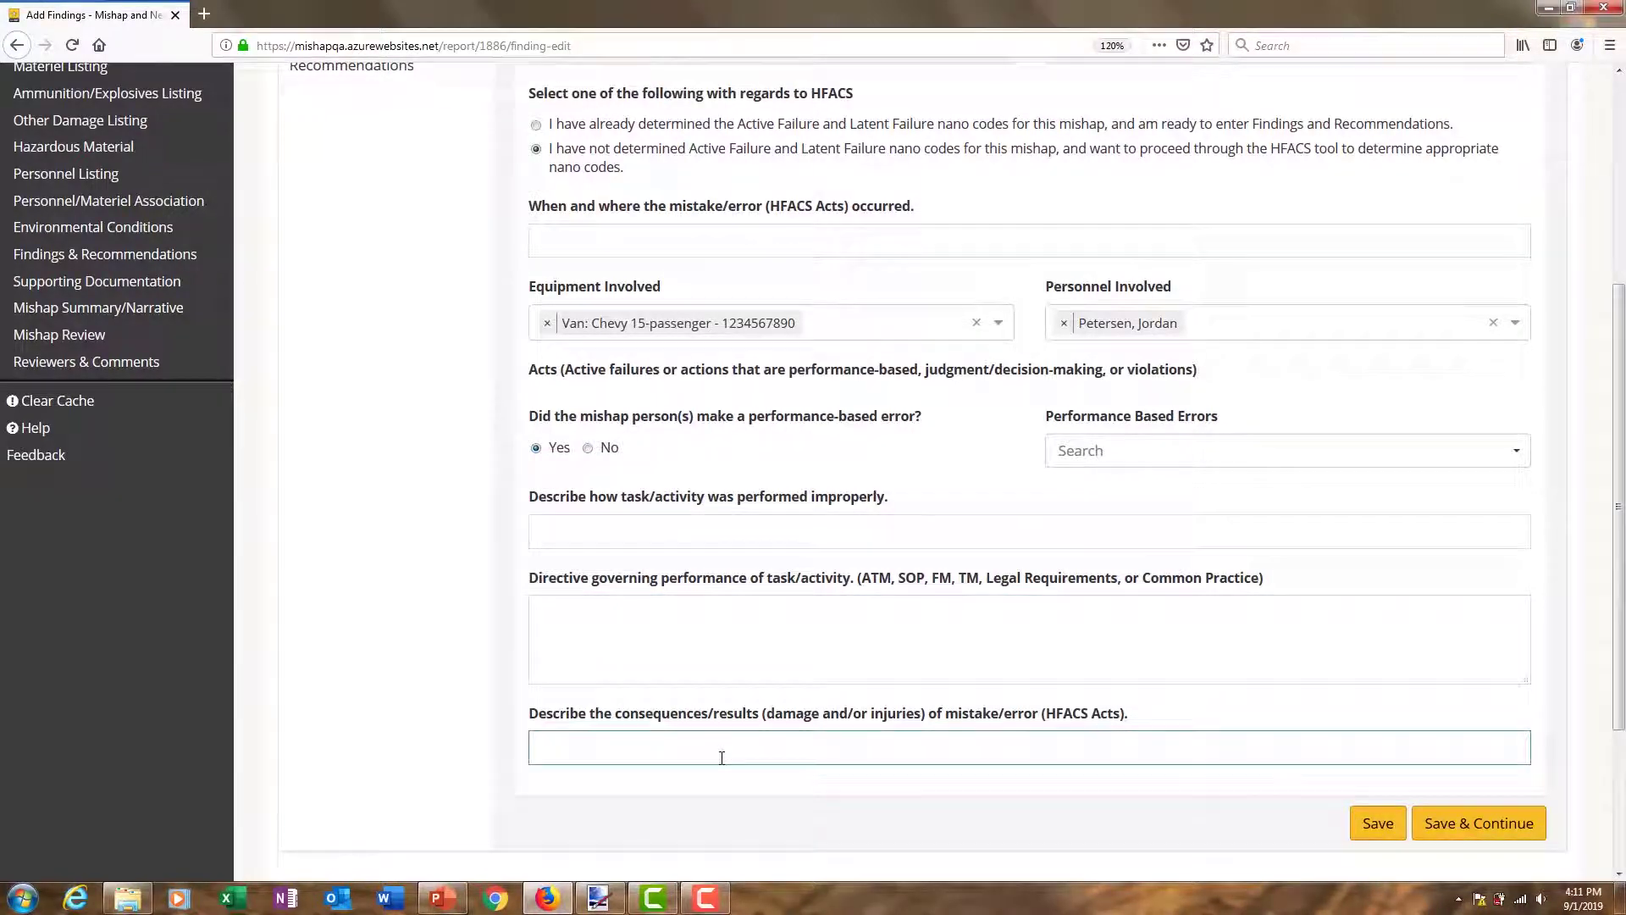
Open a new latent failure entry under Paragraph 2 (Latent Failures) of the HFACS-tool finding
scroll(720, 758, up, 4)
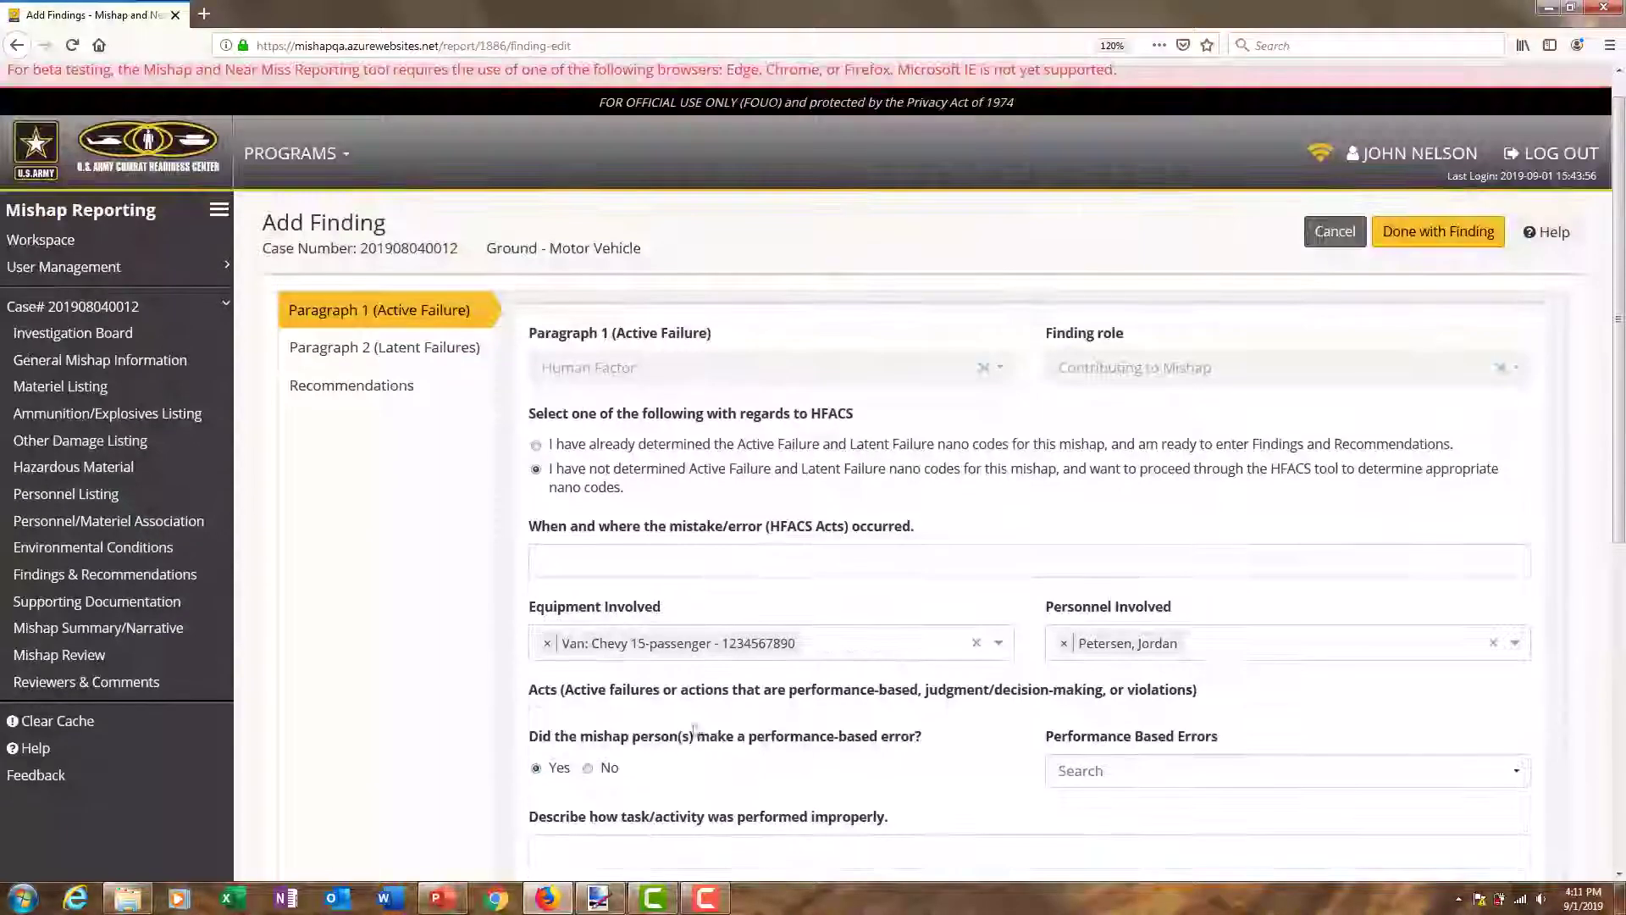
click(421, 365)
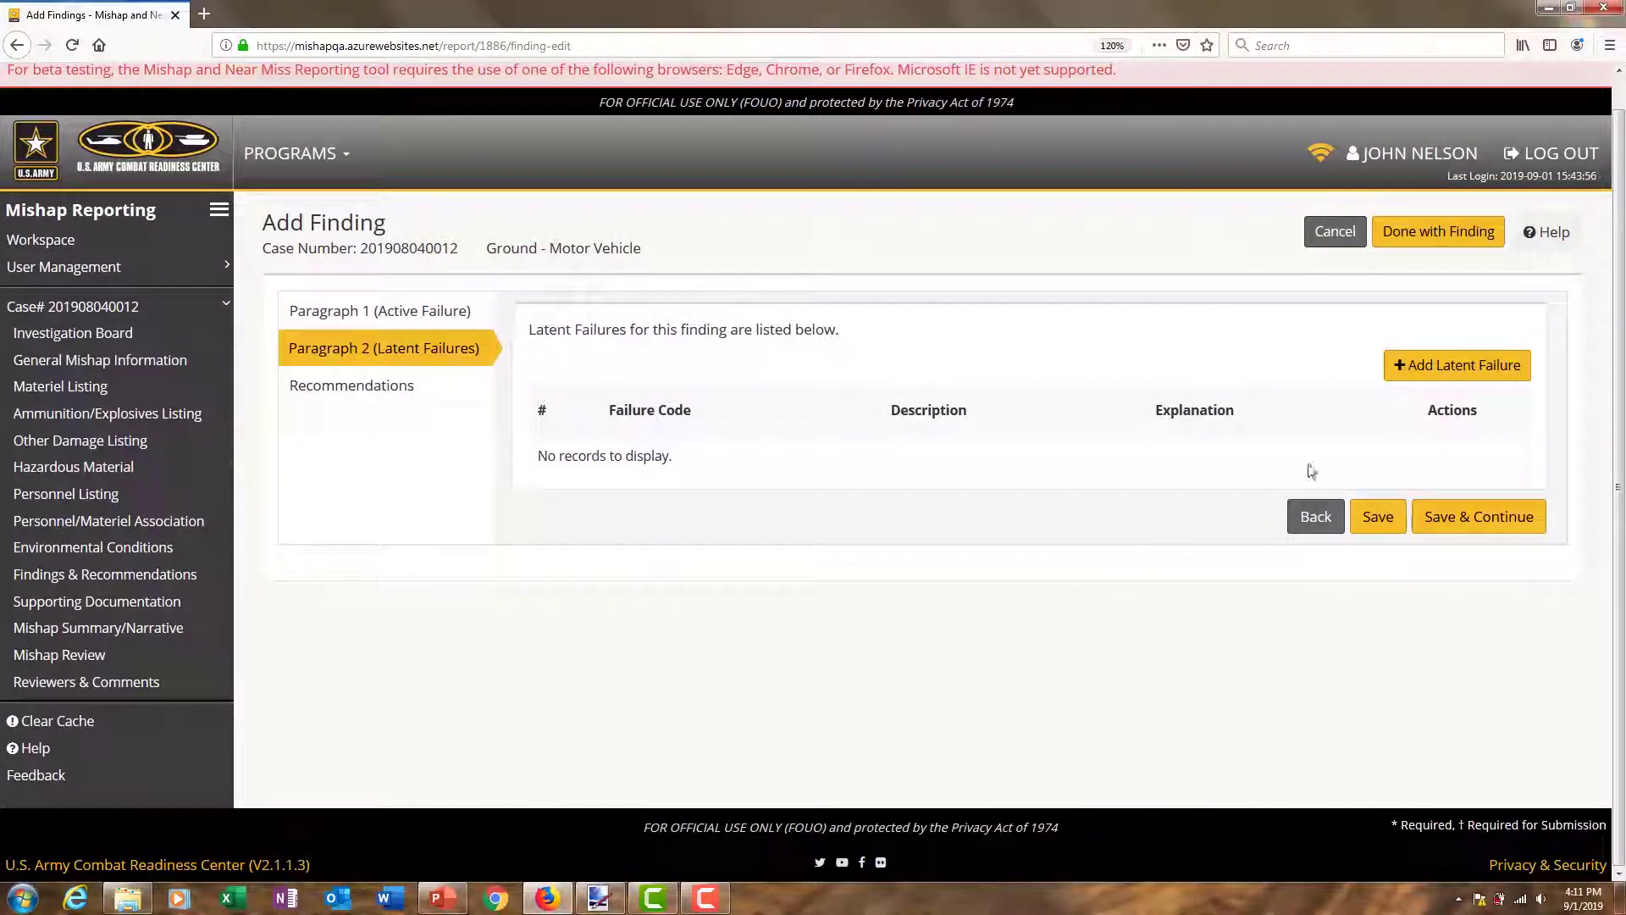
click(1438, 385)
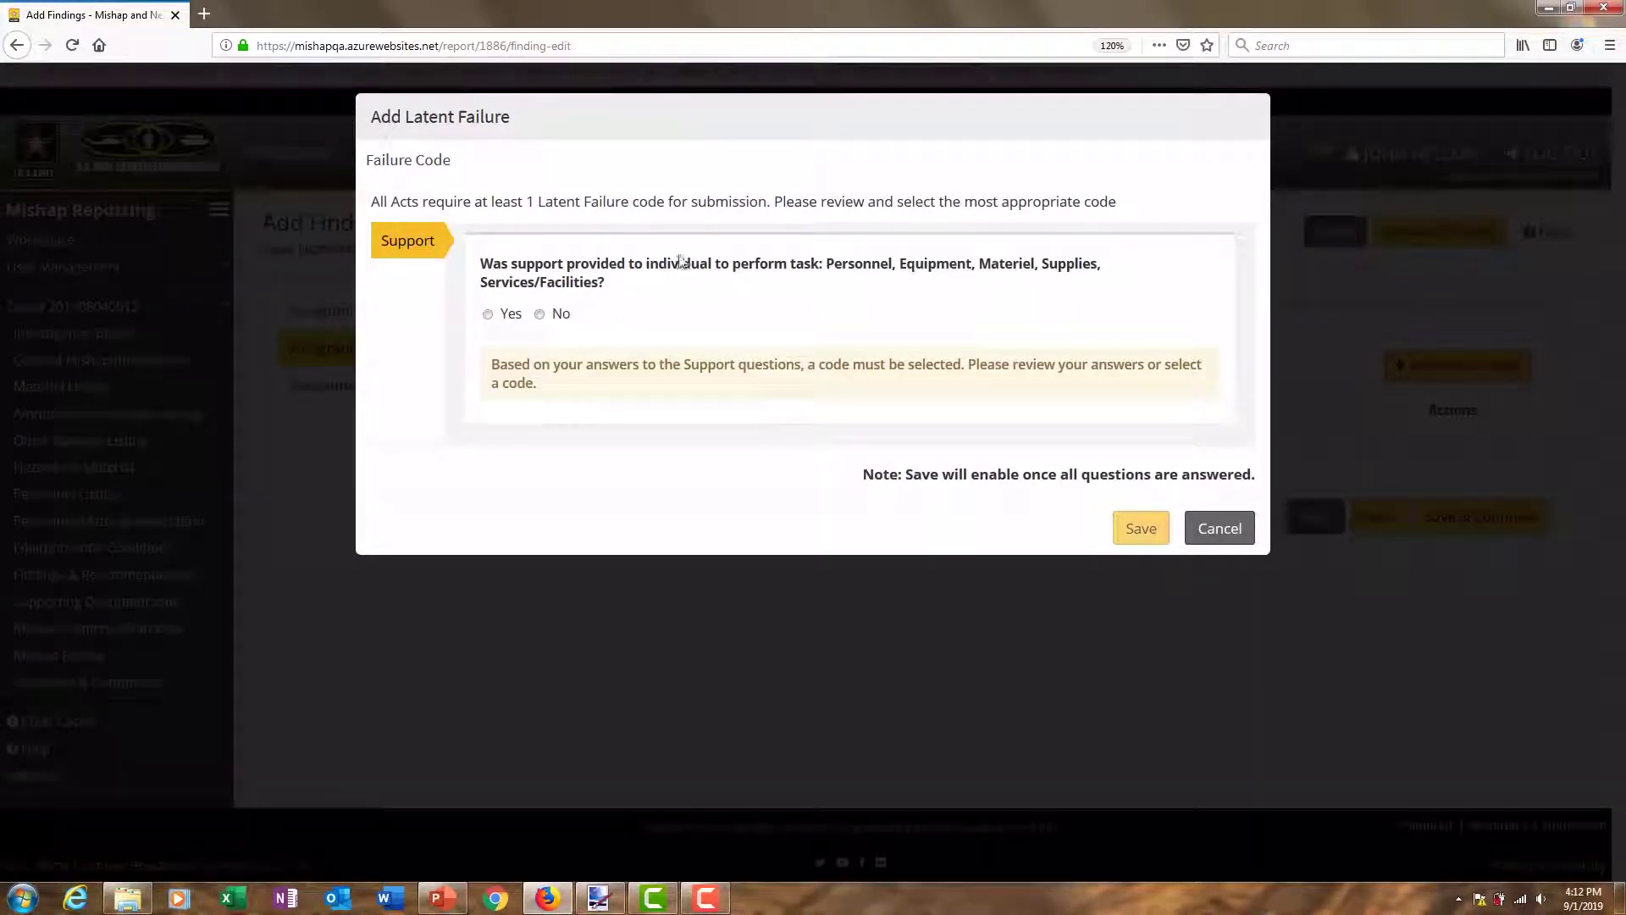
Answer No to the initial Support and Standards questions, look at the Training question, and return to the Support section
click(540, 315)
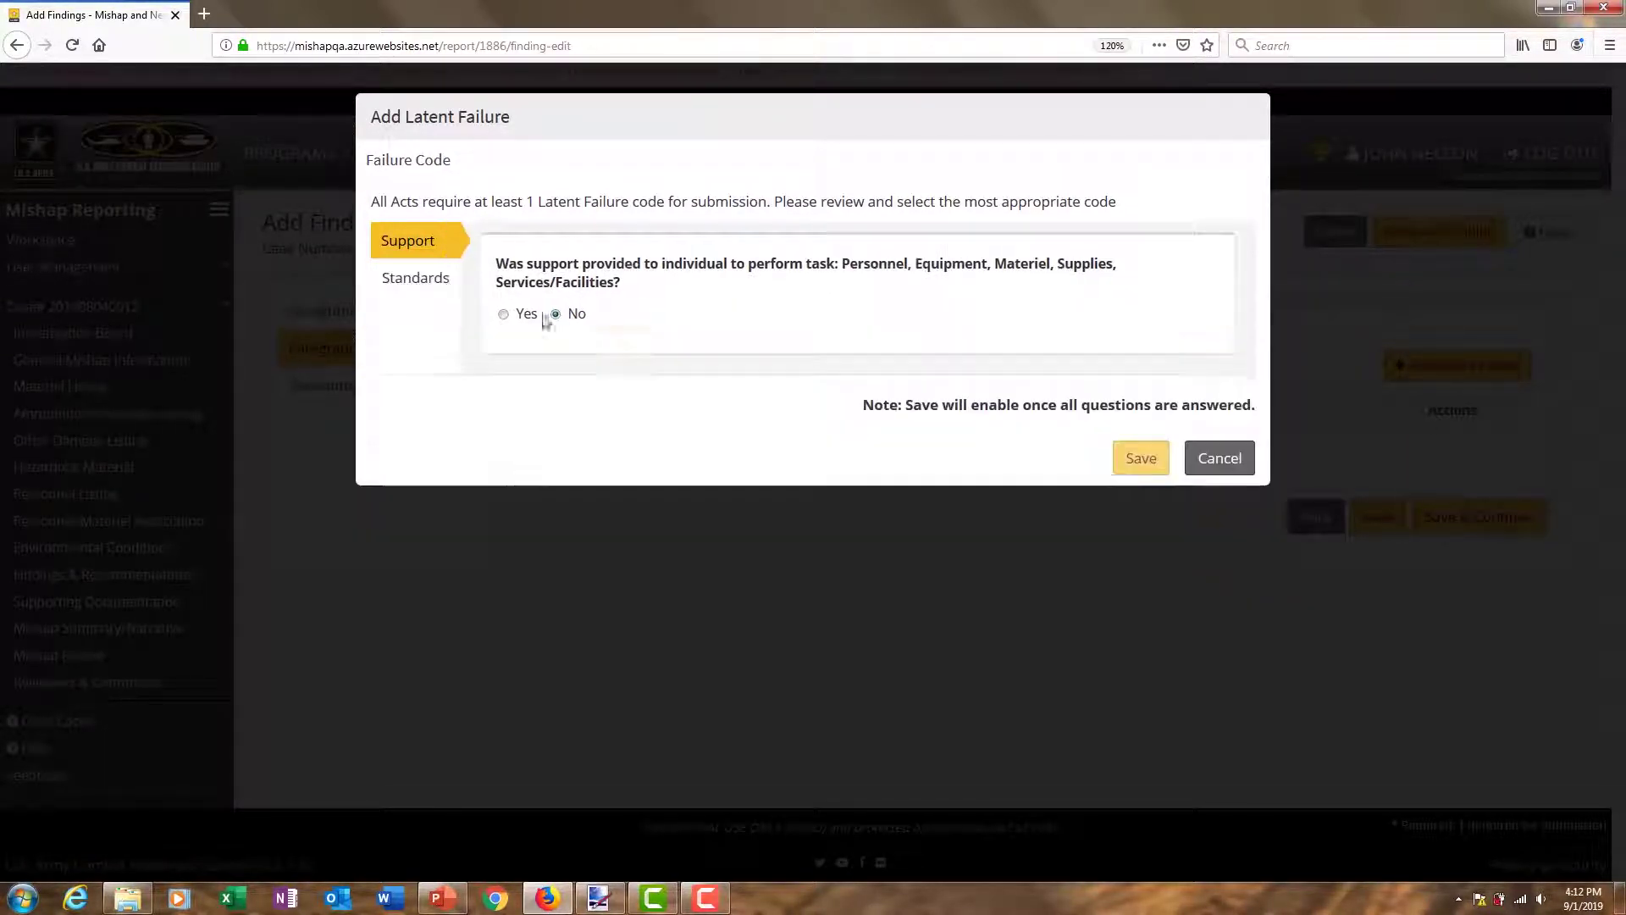
click(422, 285)
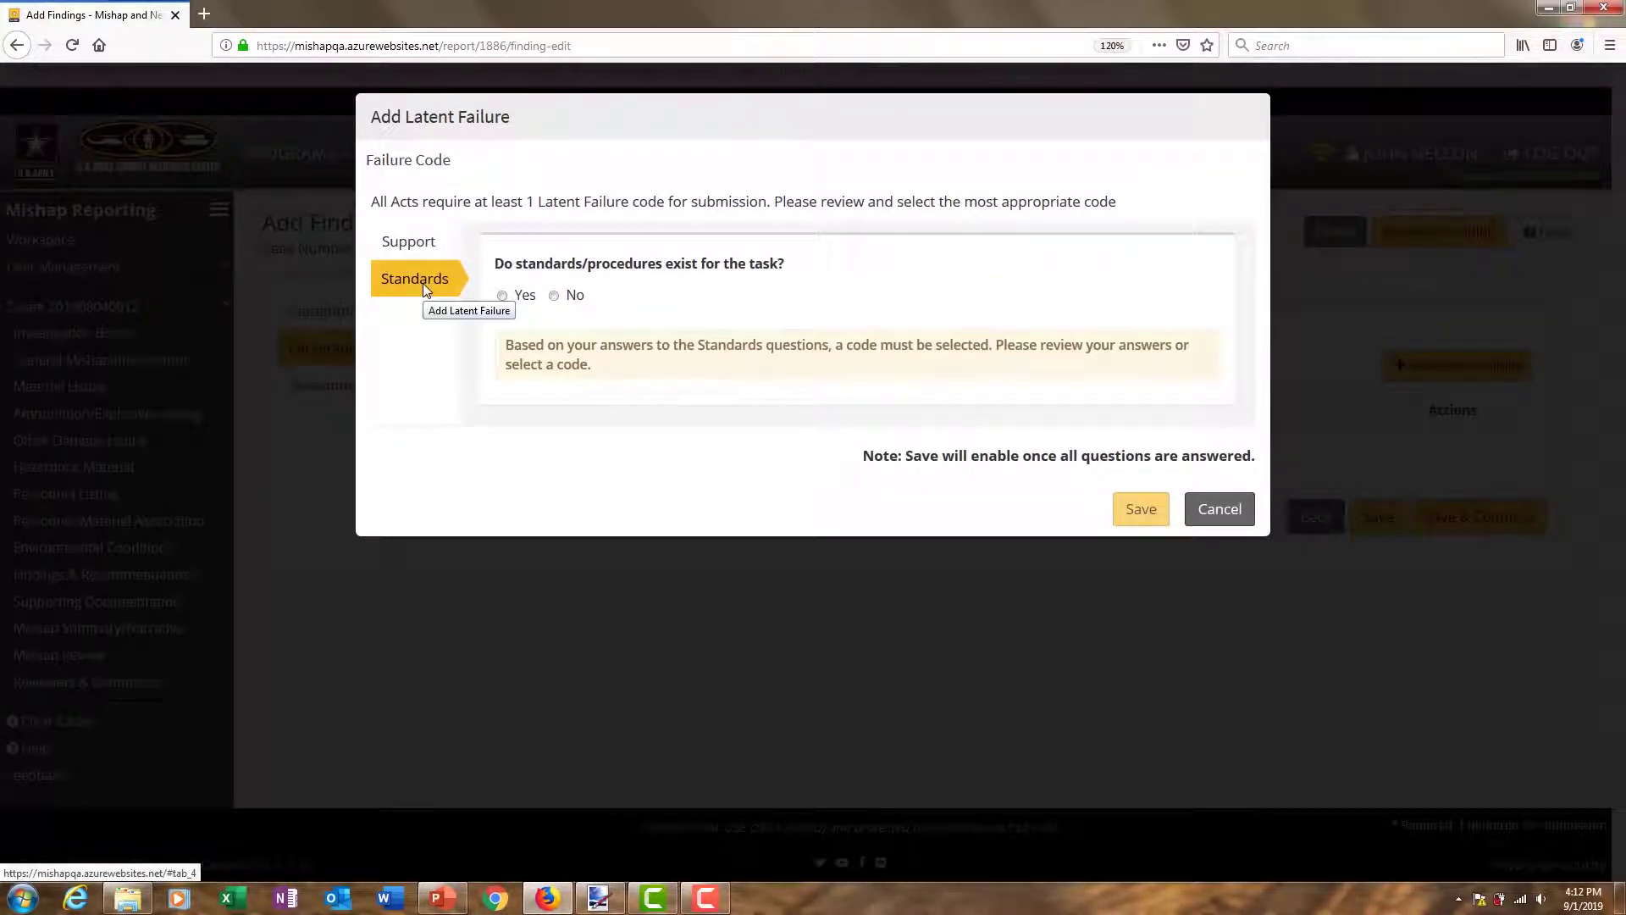
click(555, 298)
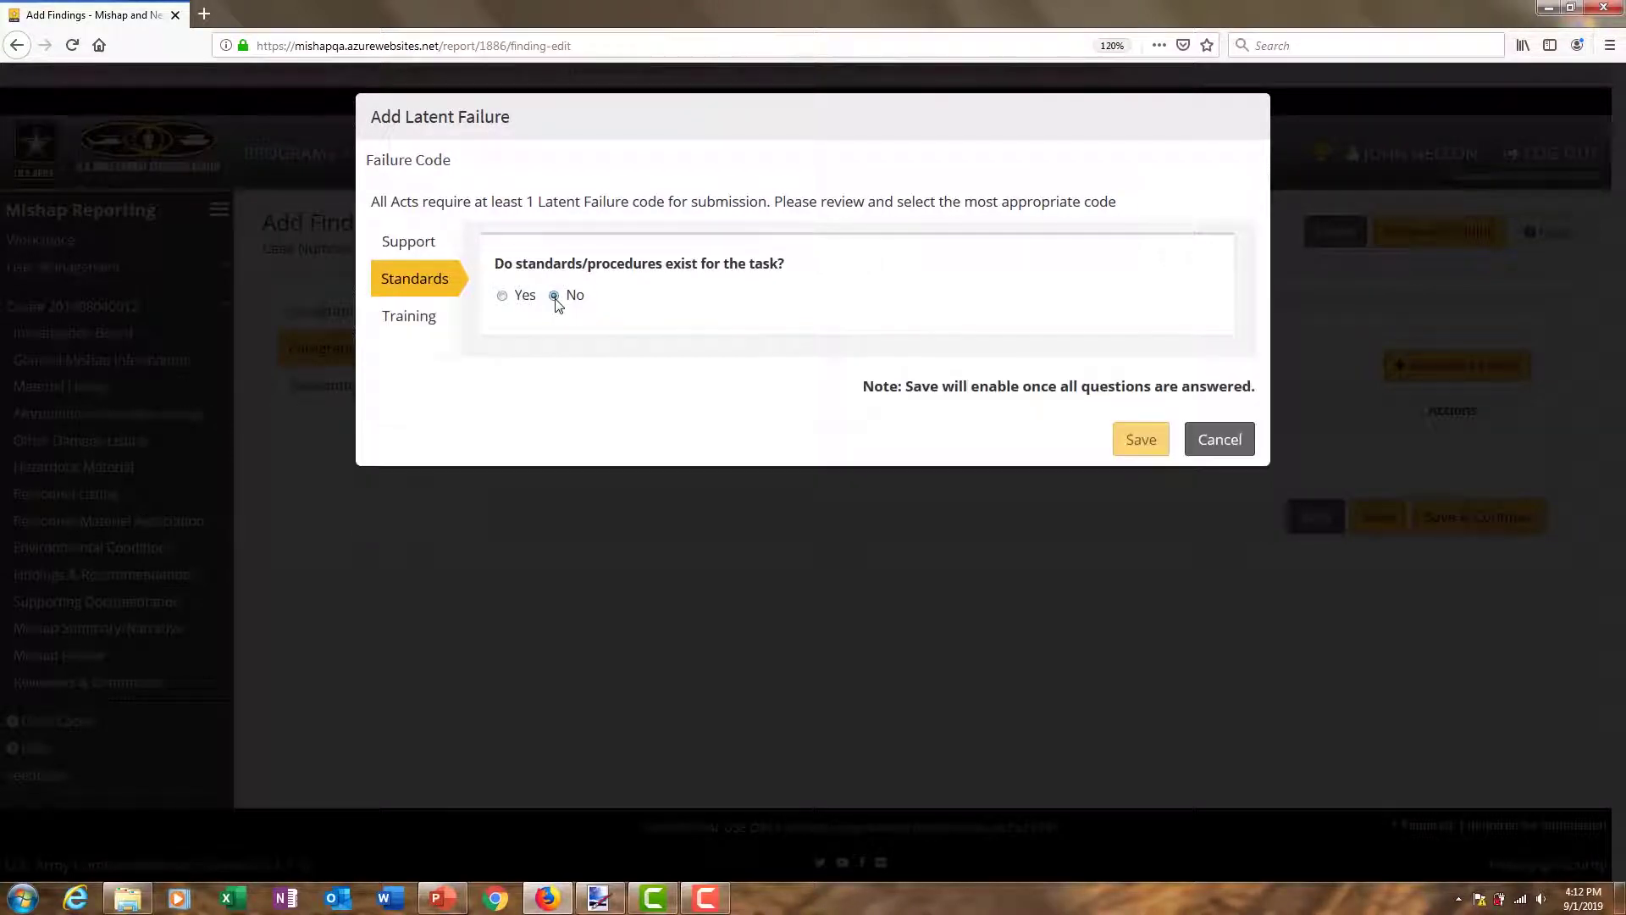
click(427, 324)
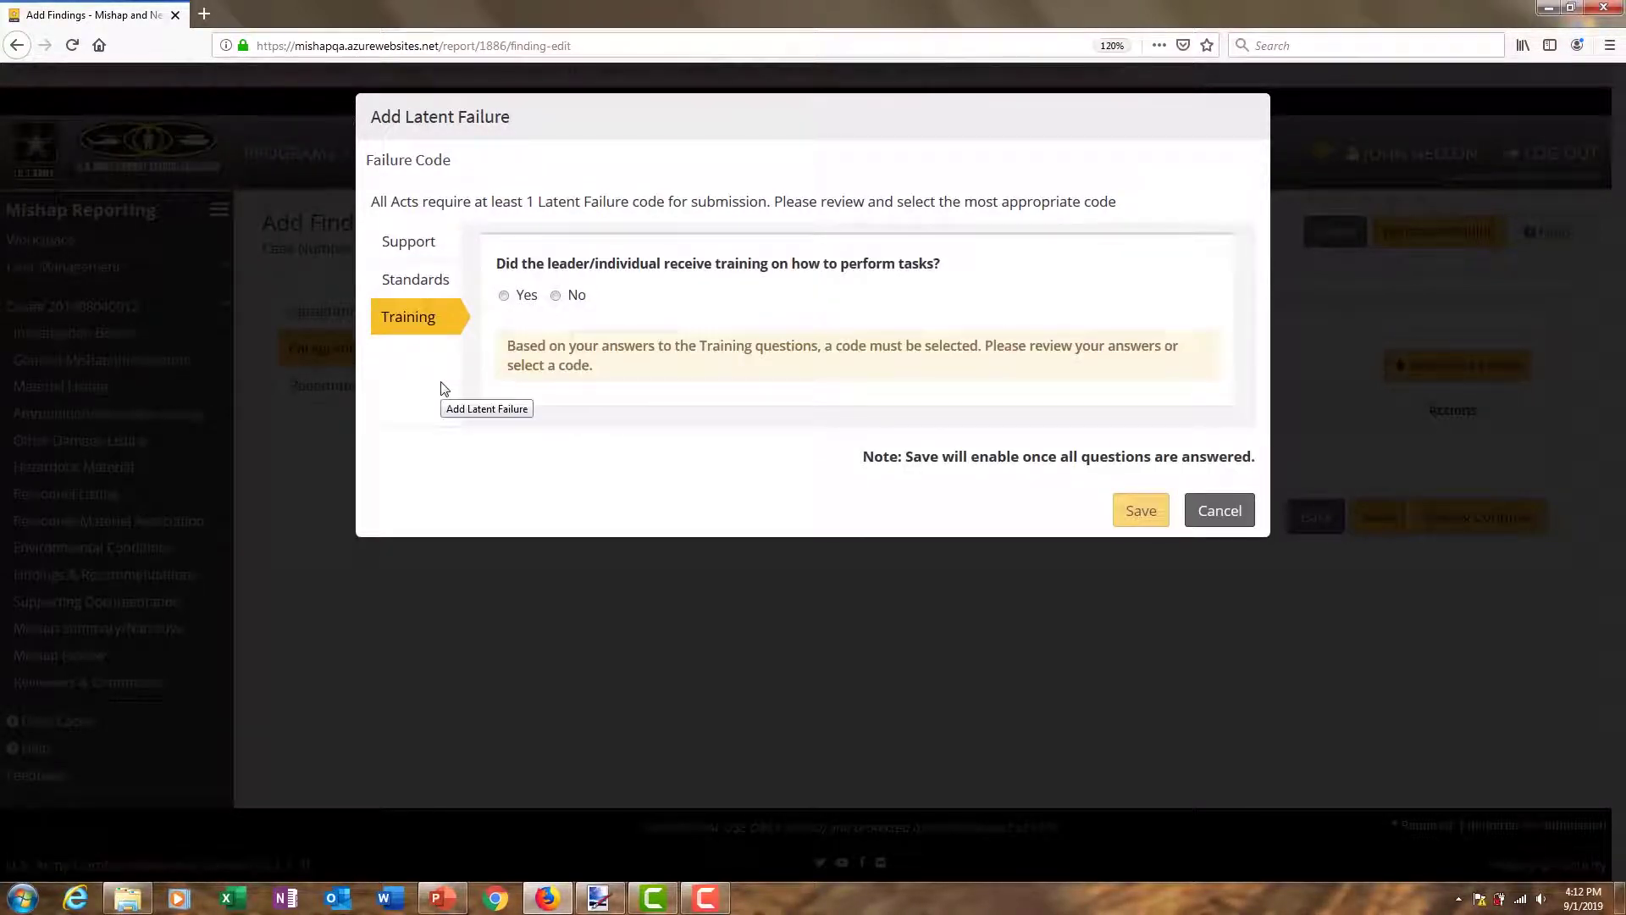
click(415, 279)
click(408, 241)
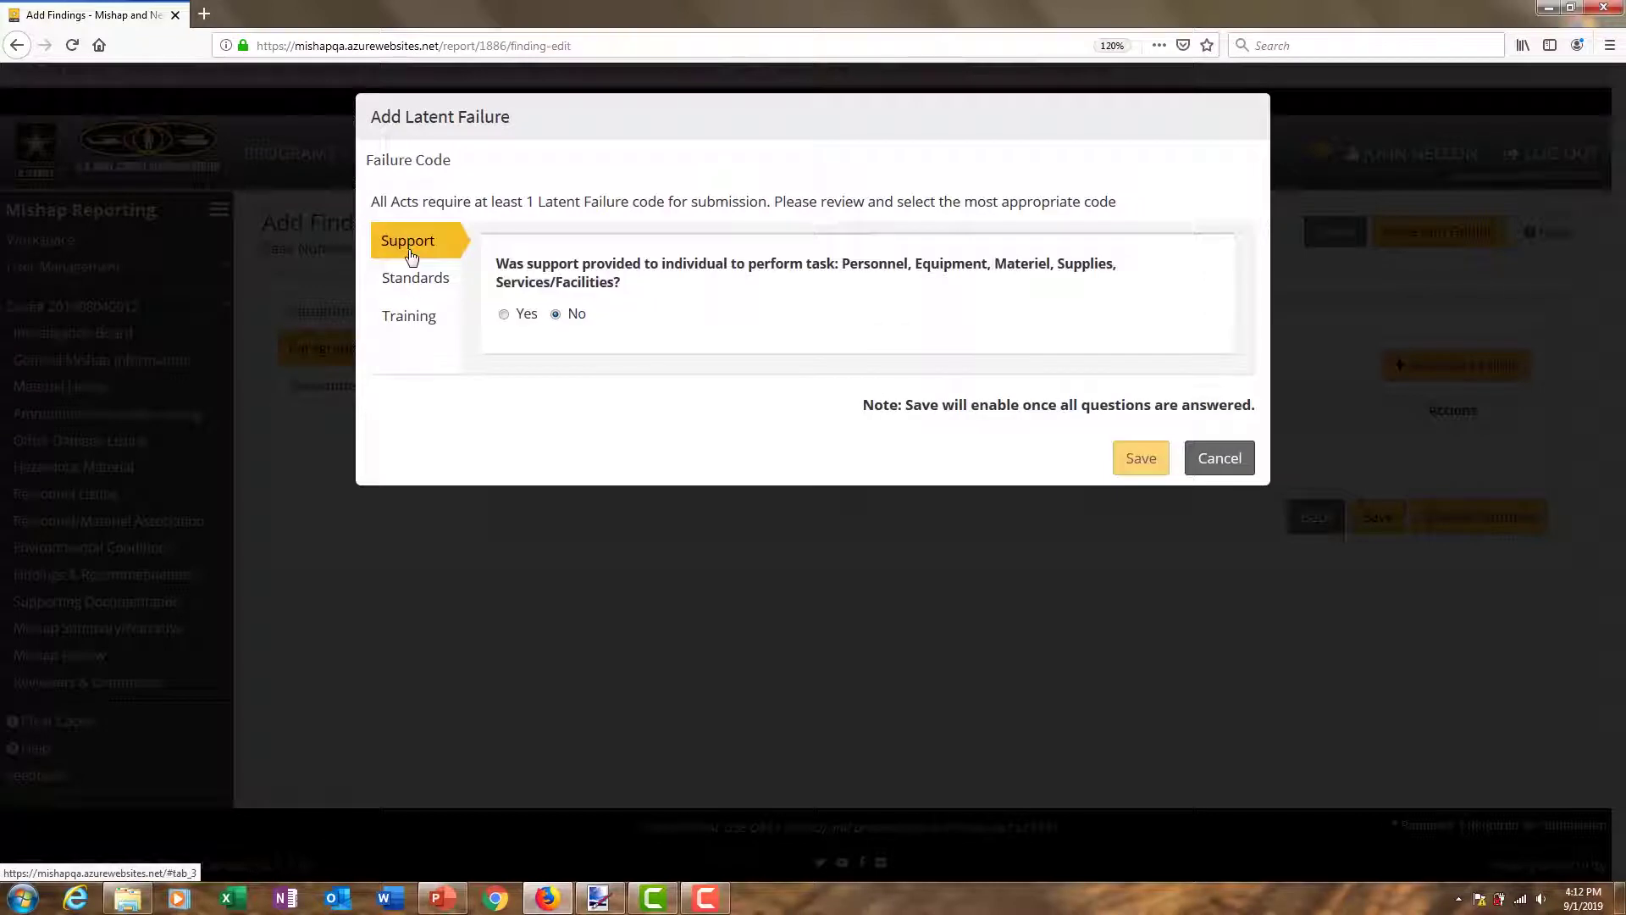
Answer Yes to support being provided and No to its type, capability, amount or condition being sufficient for the task
click(505, 314)
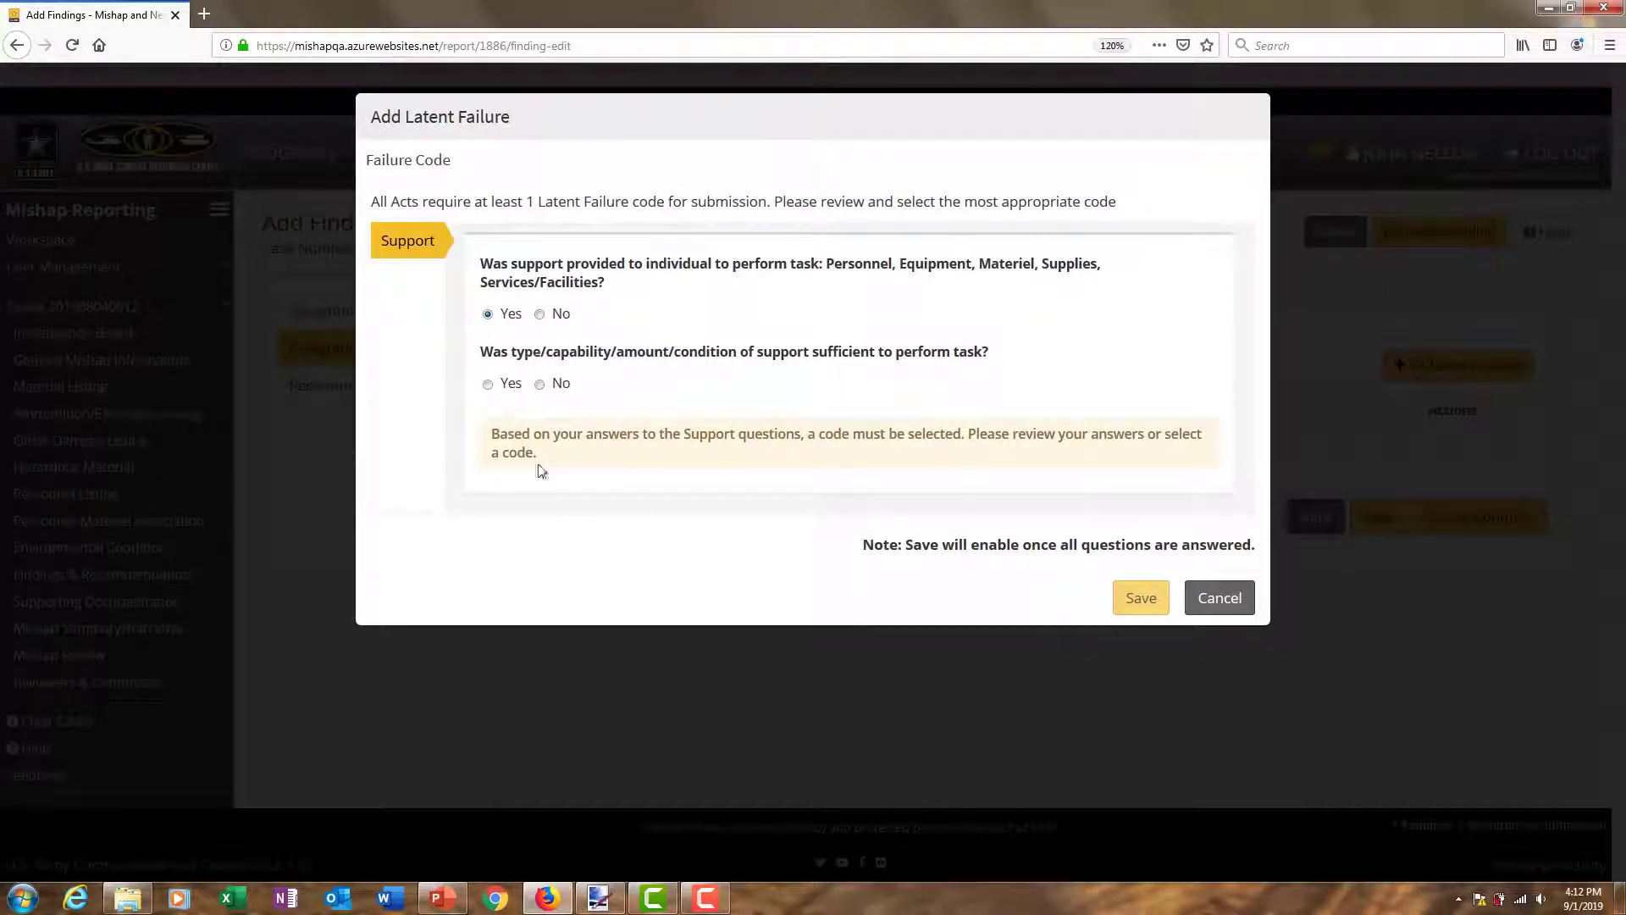
click(489, 385)
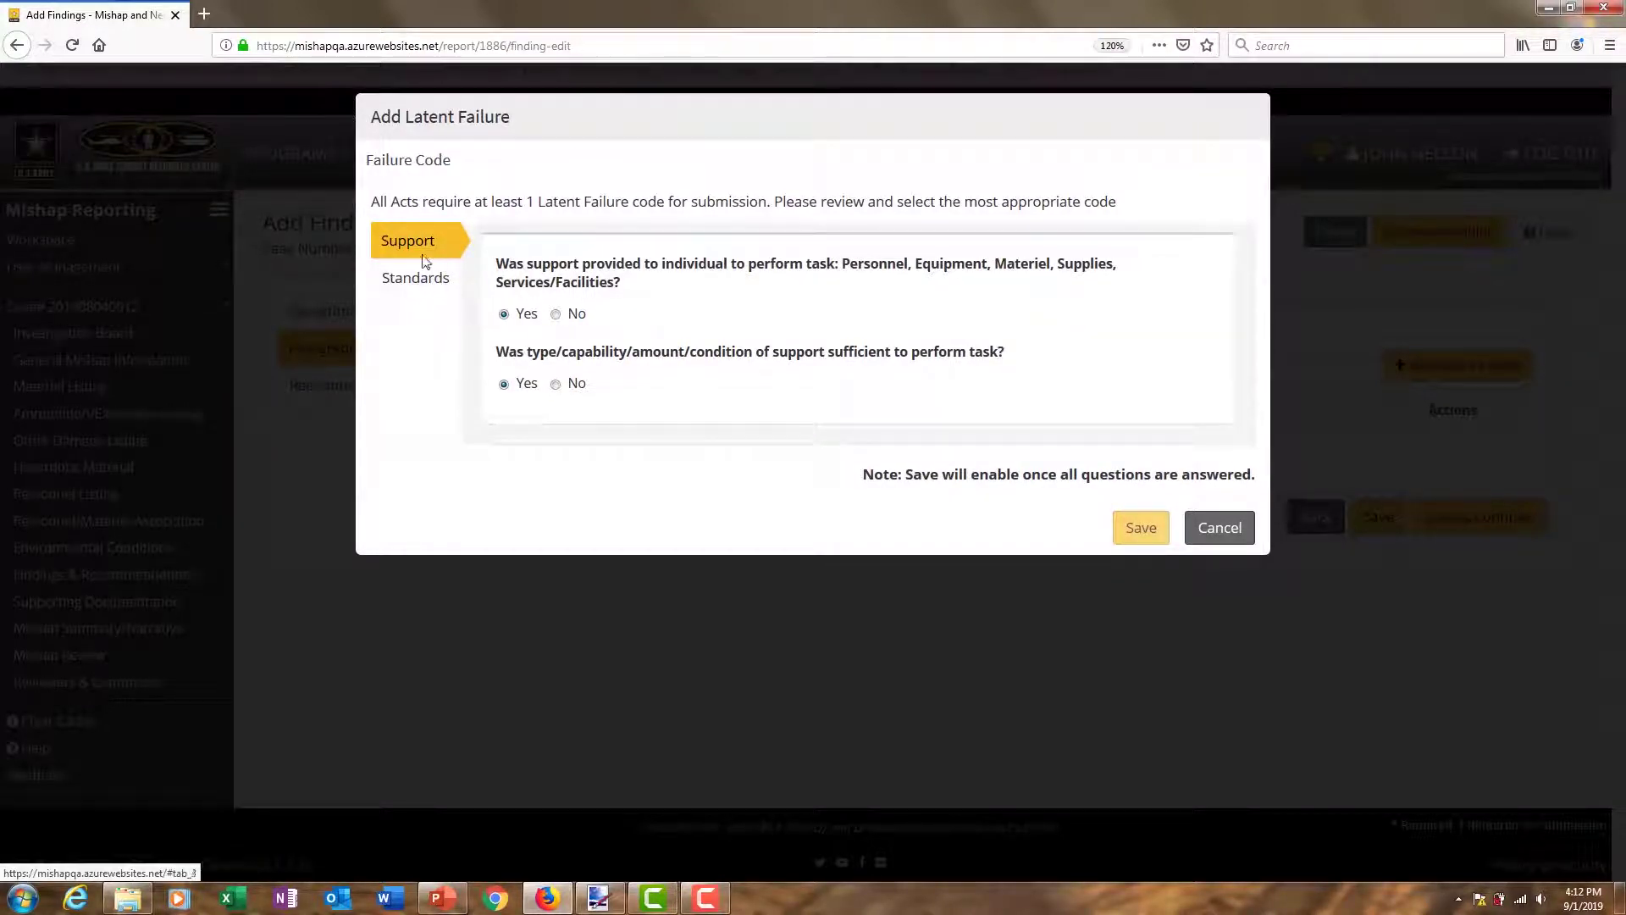
click(555, 384)
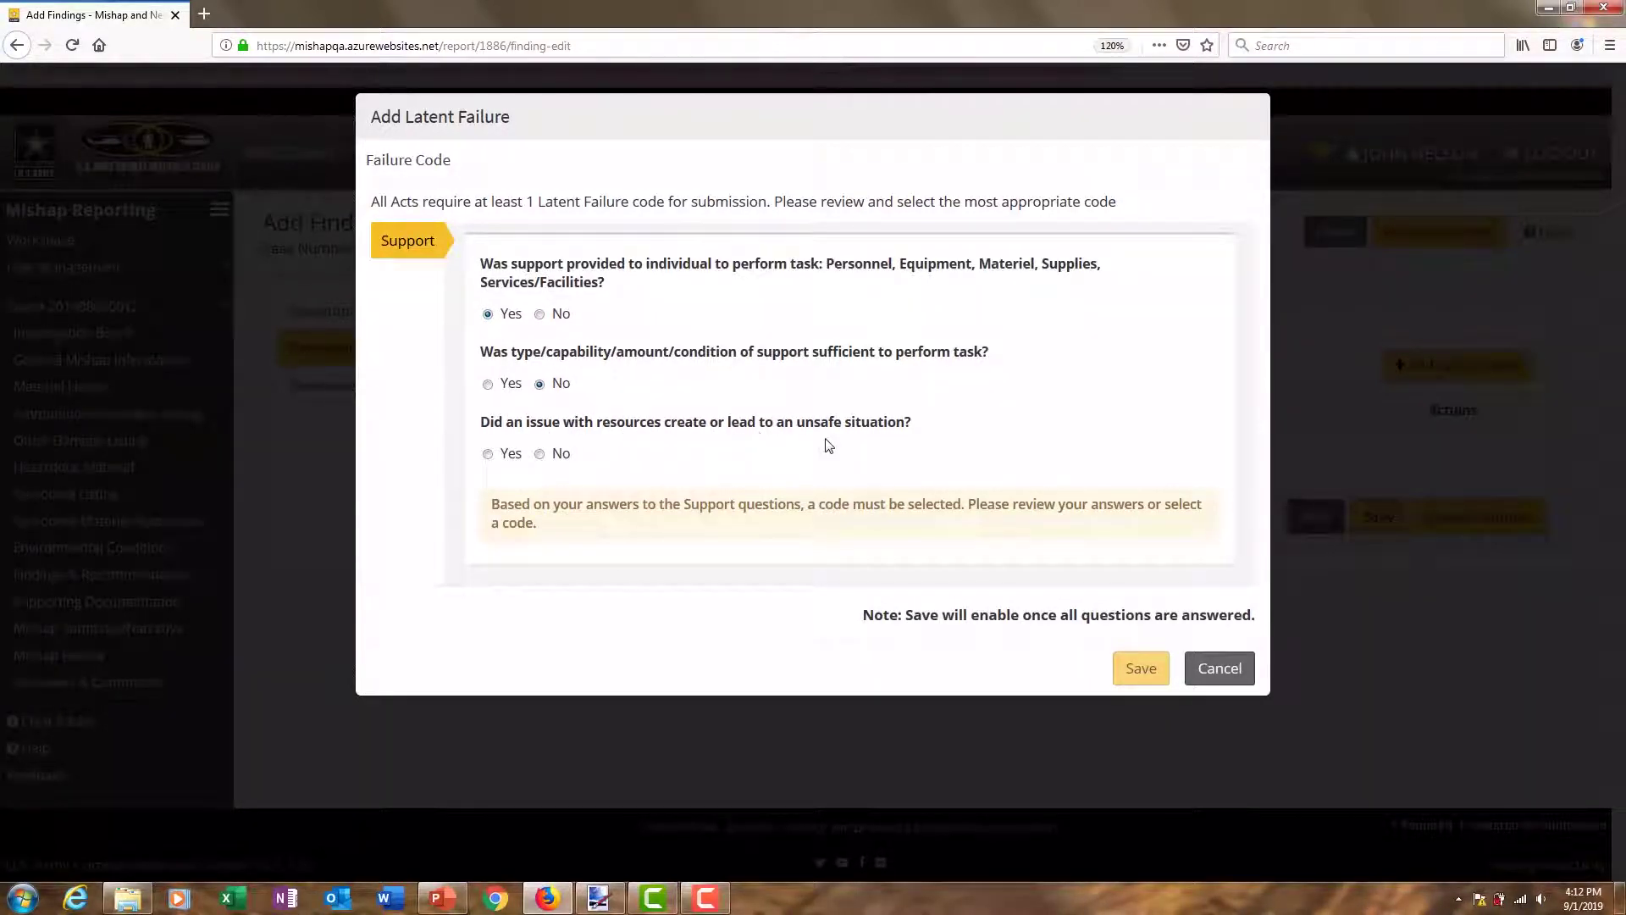
Answer Yes to a resource issue leading to an unsafe situation and browse its Best Code options without choosing one
click(489, 455)
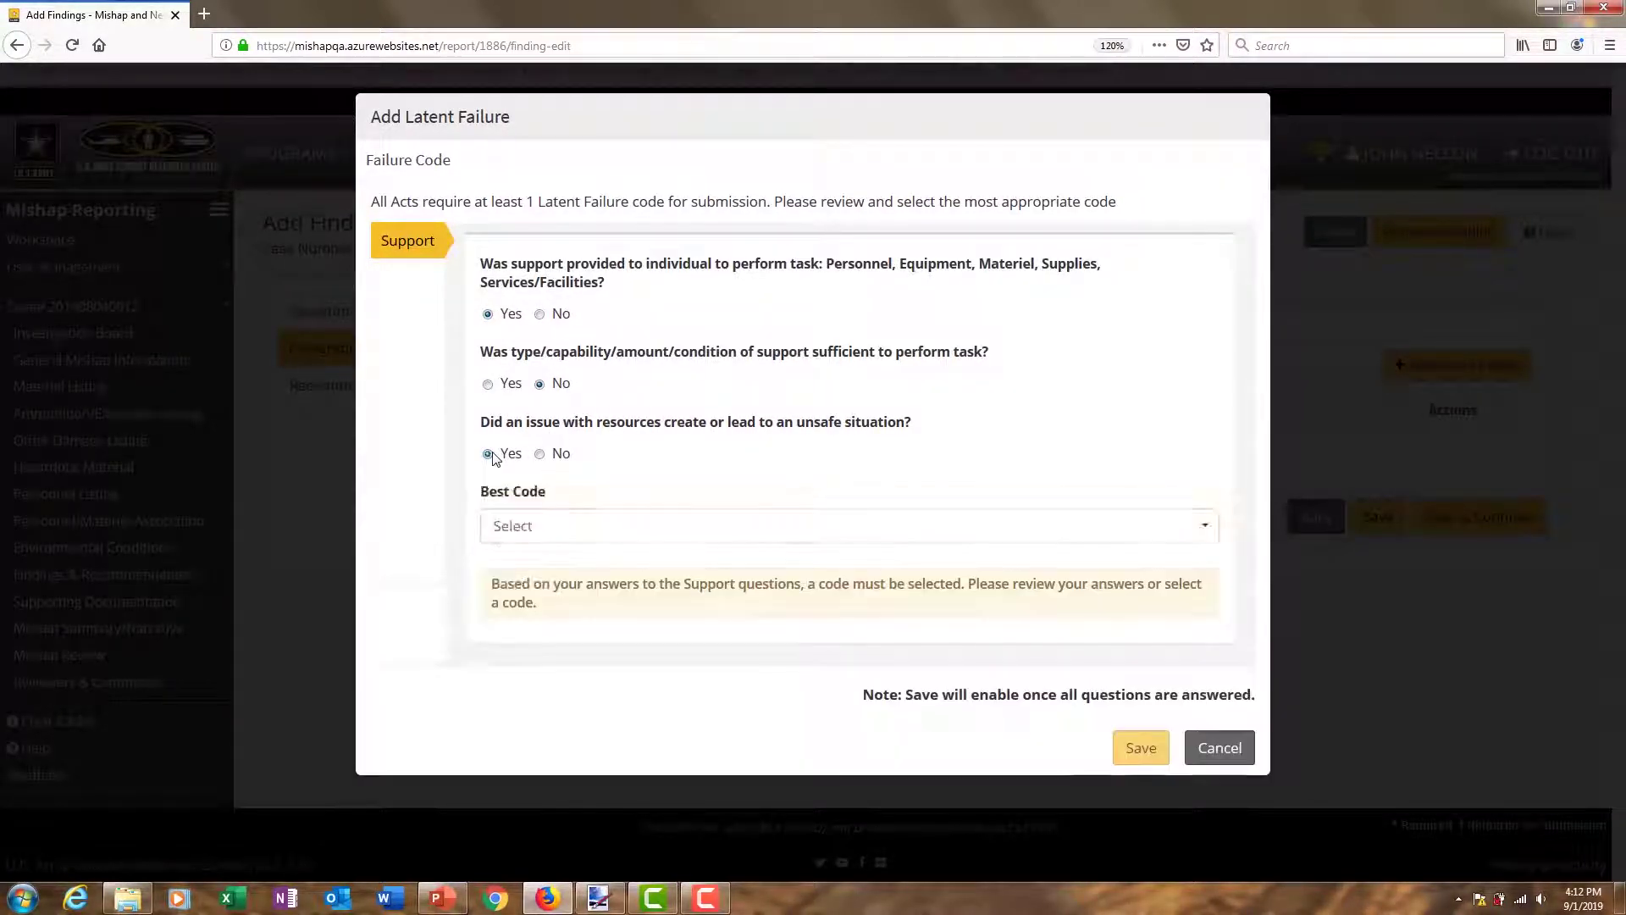
click(1211, 539)
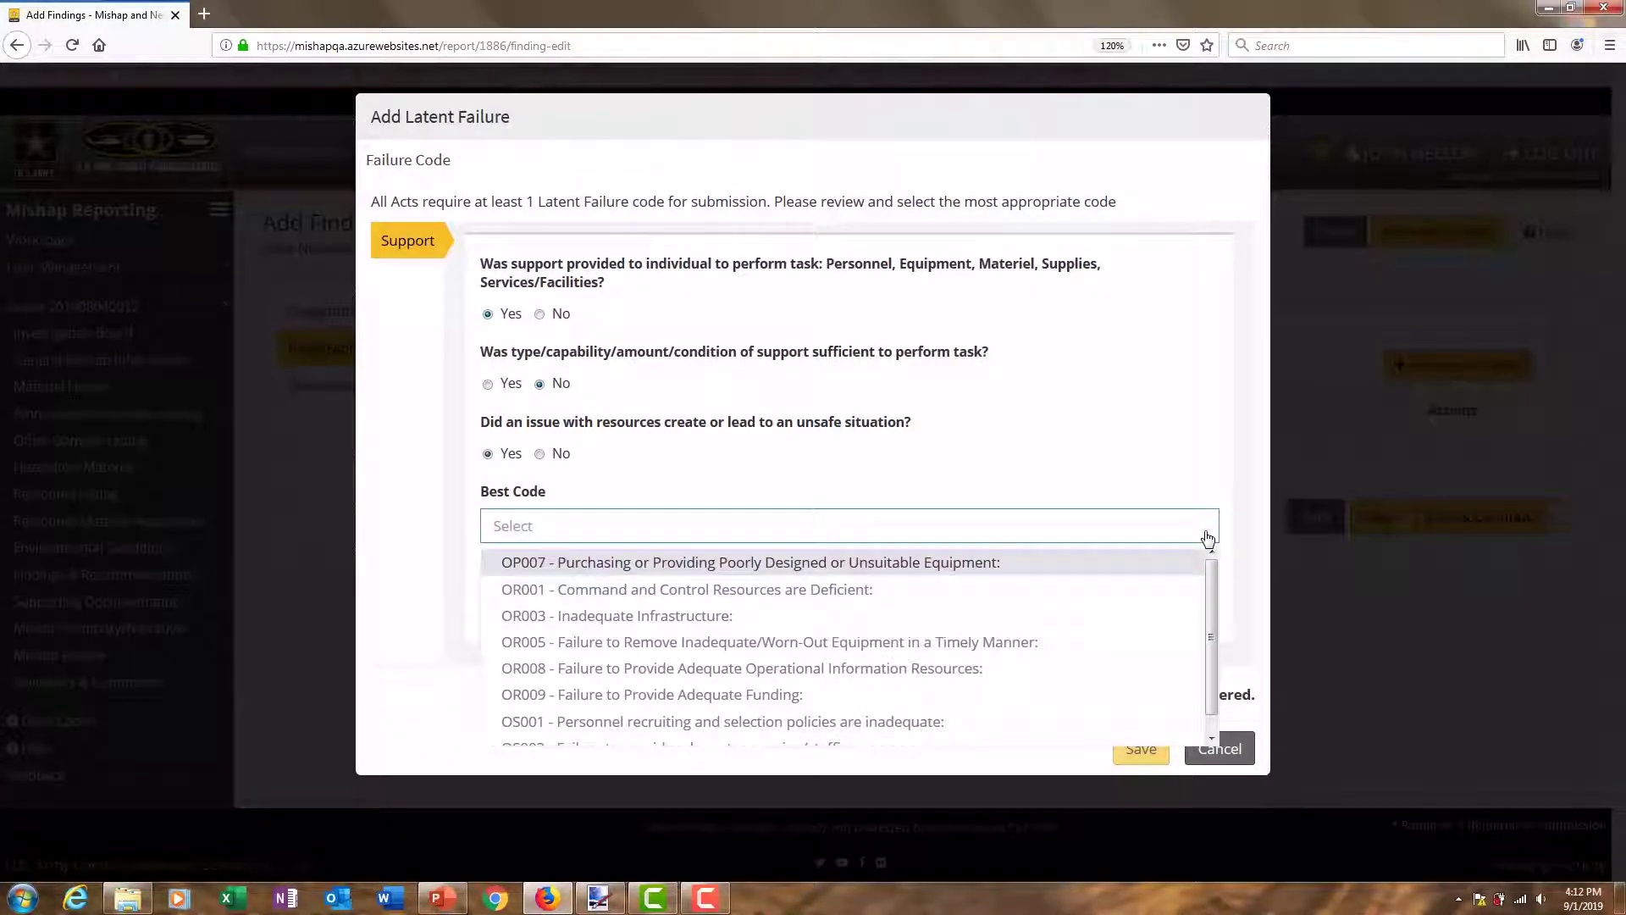
click(658, 491)
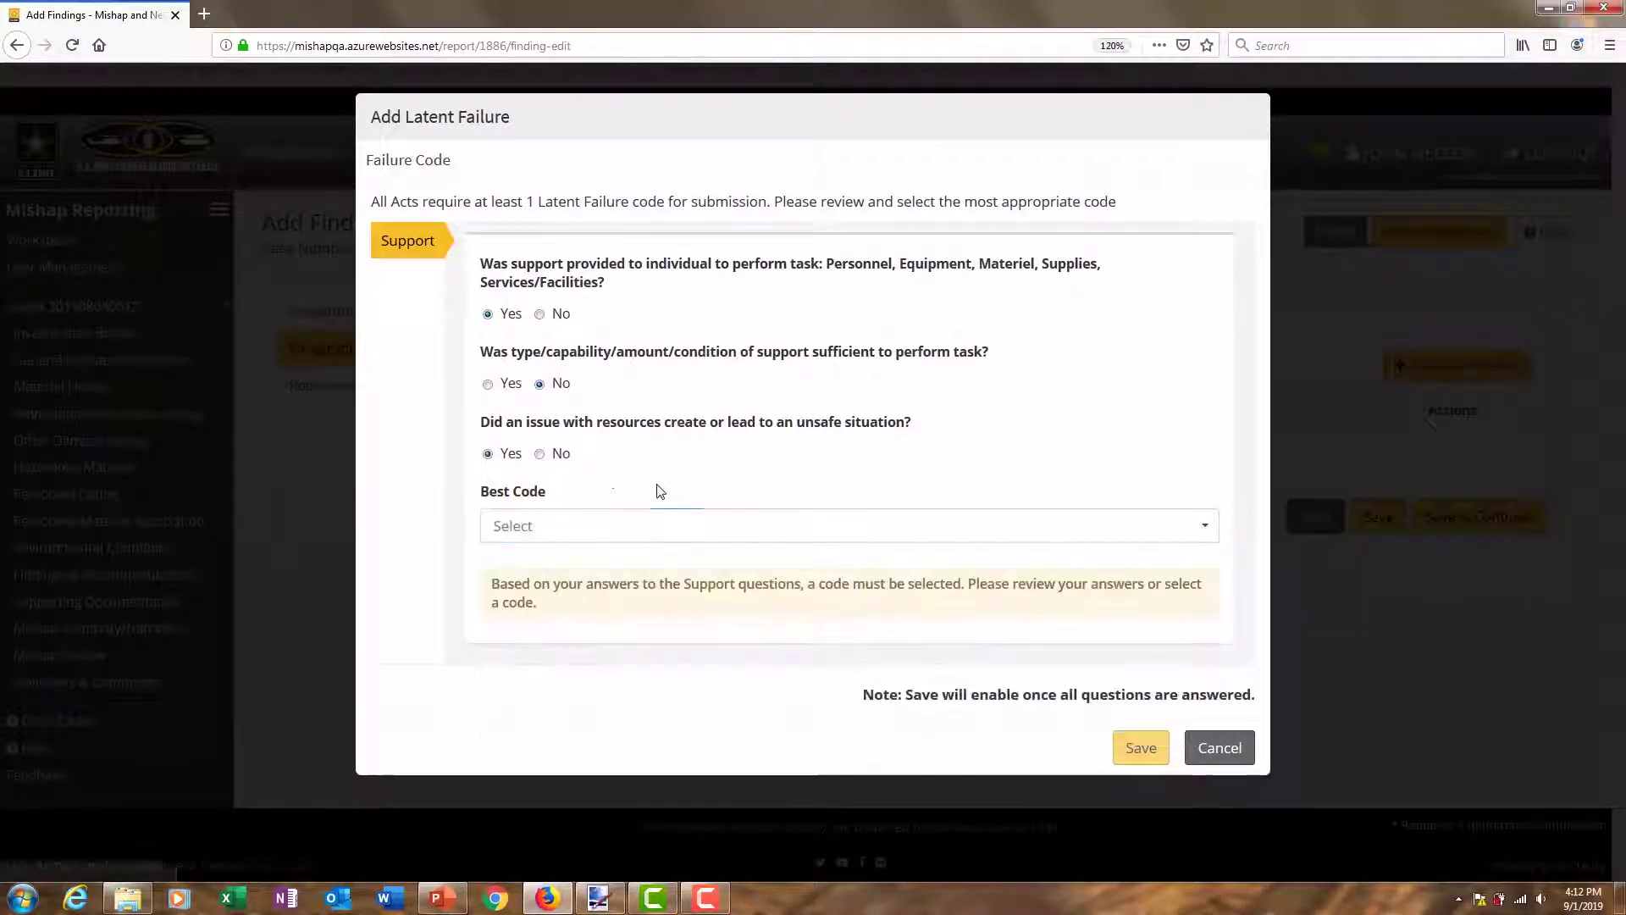
Answer No to the resource issue and Yes to the technological environment affecting the mishap person, and browse the Best Code options
click(540, 454)
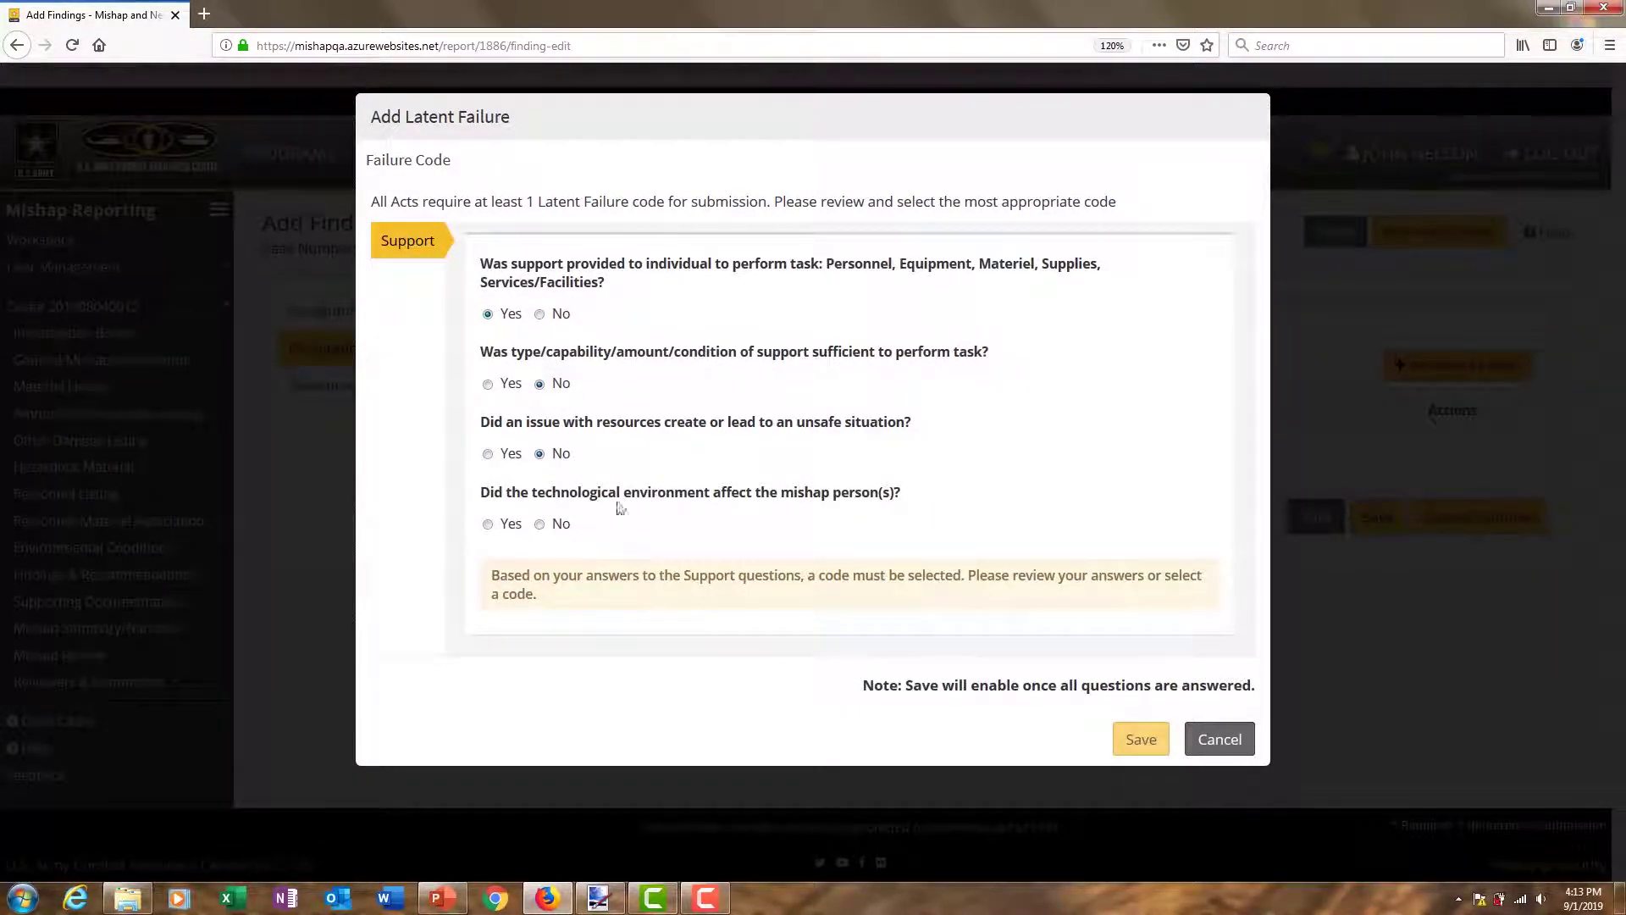
click(542, 523)
click(488, 524)
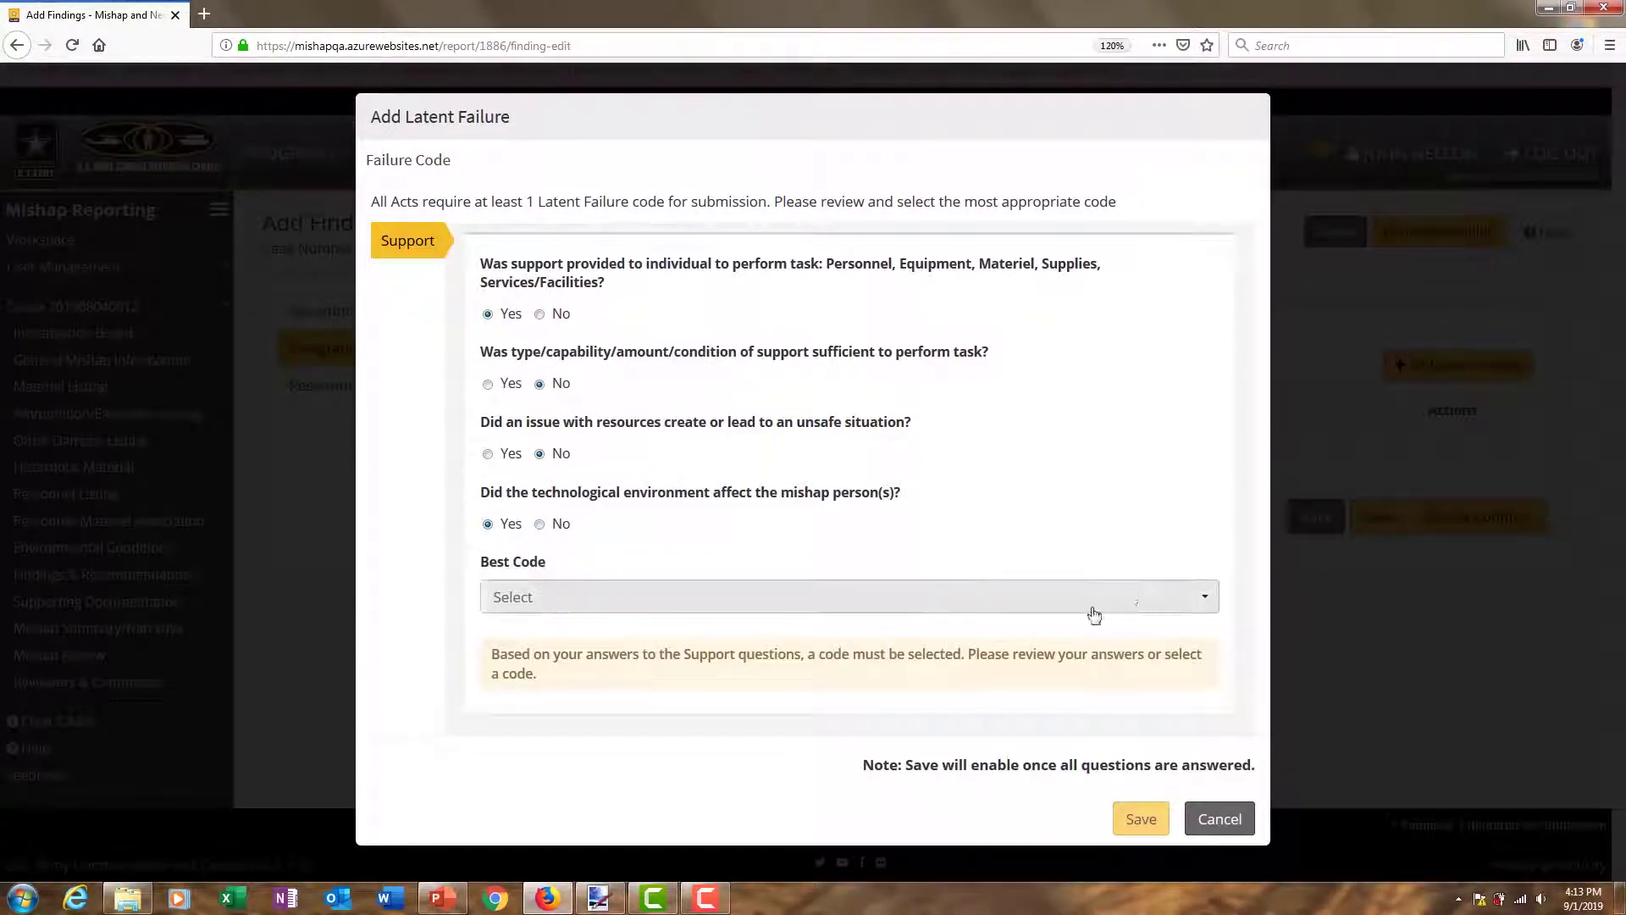
click(1139, 602)
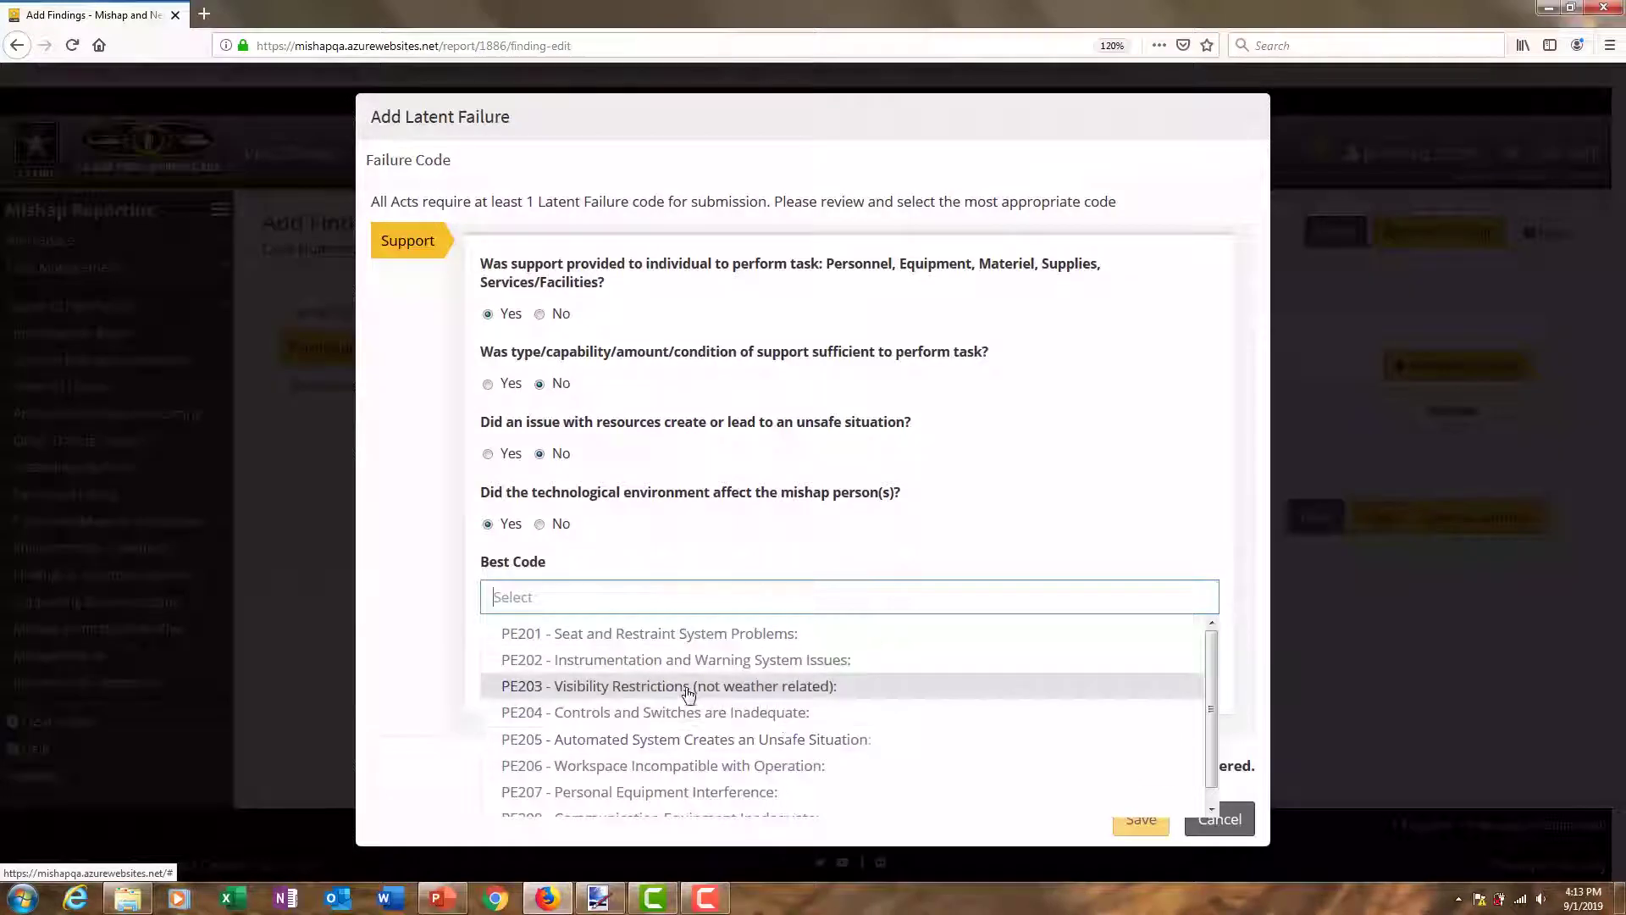
click(688, 556)
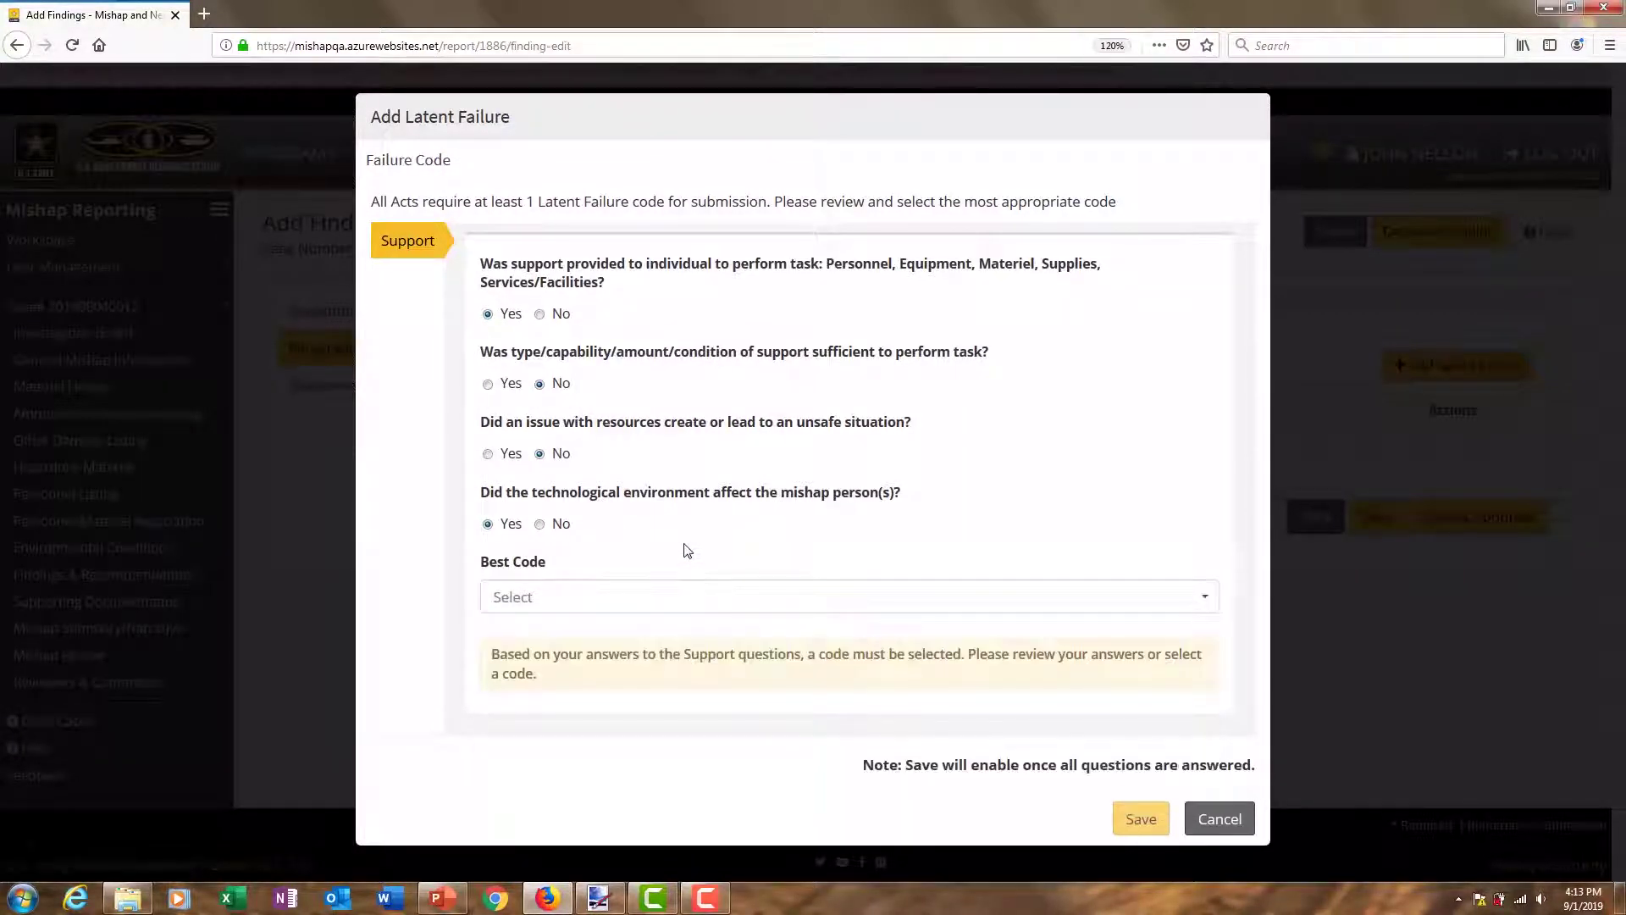
Keep Yes for the technological environment, choose PE203 - Visibility Restrictions (not weather related) as Best Code, and open the Standards section
click(540, 525)
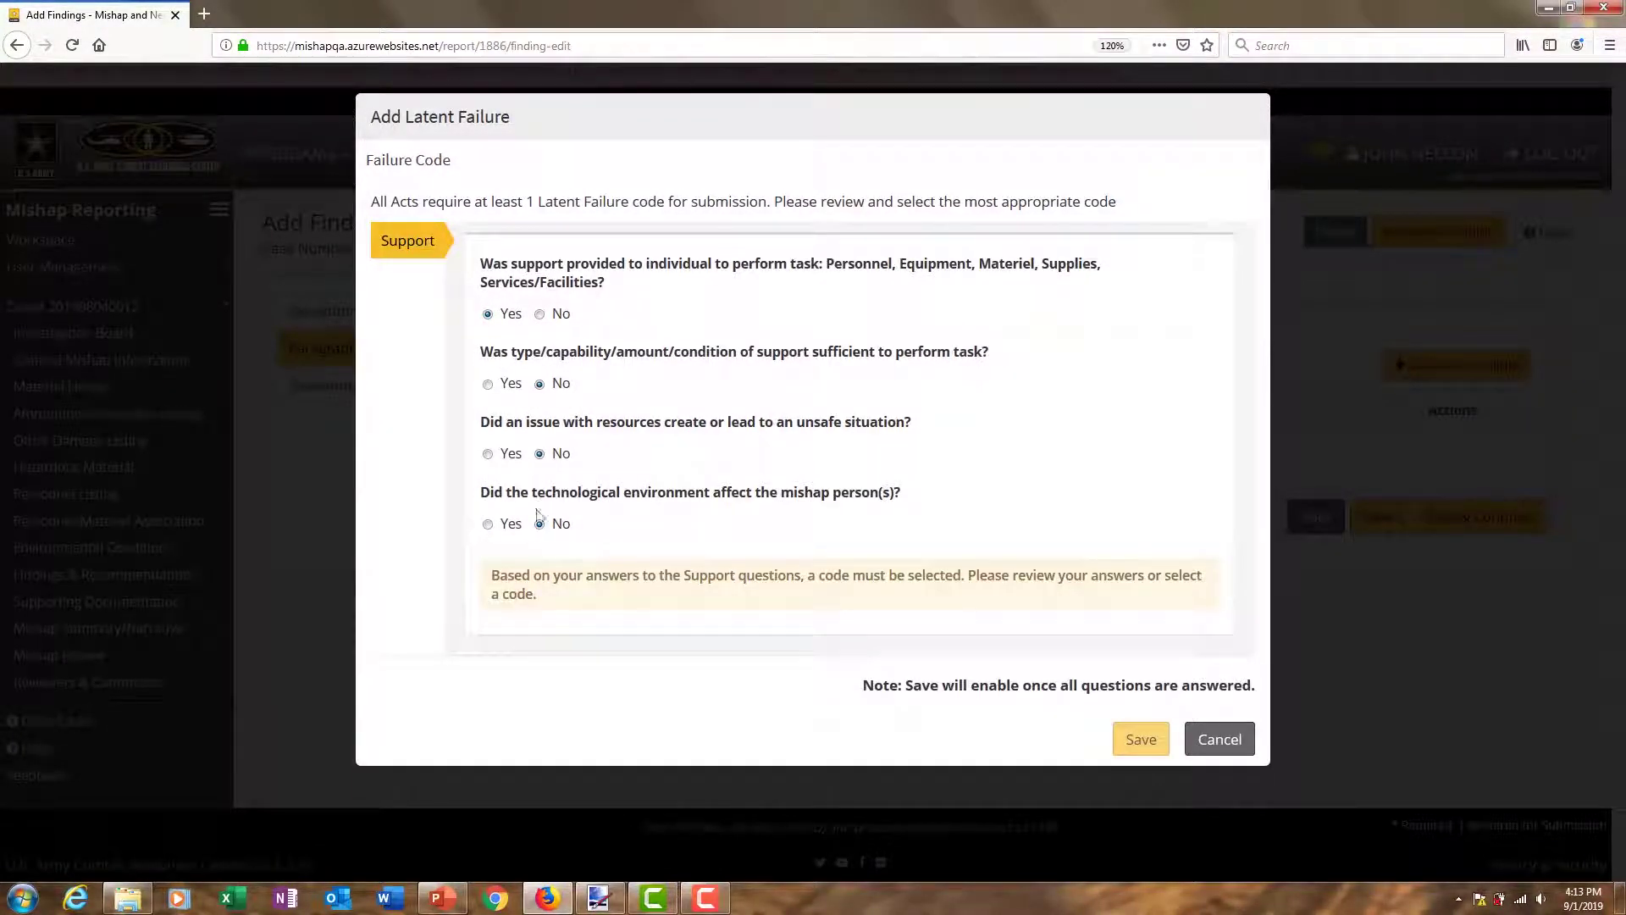
click(489, 524)
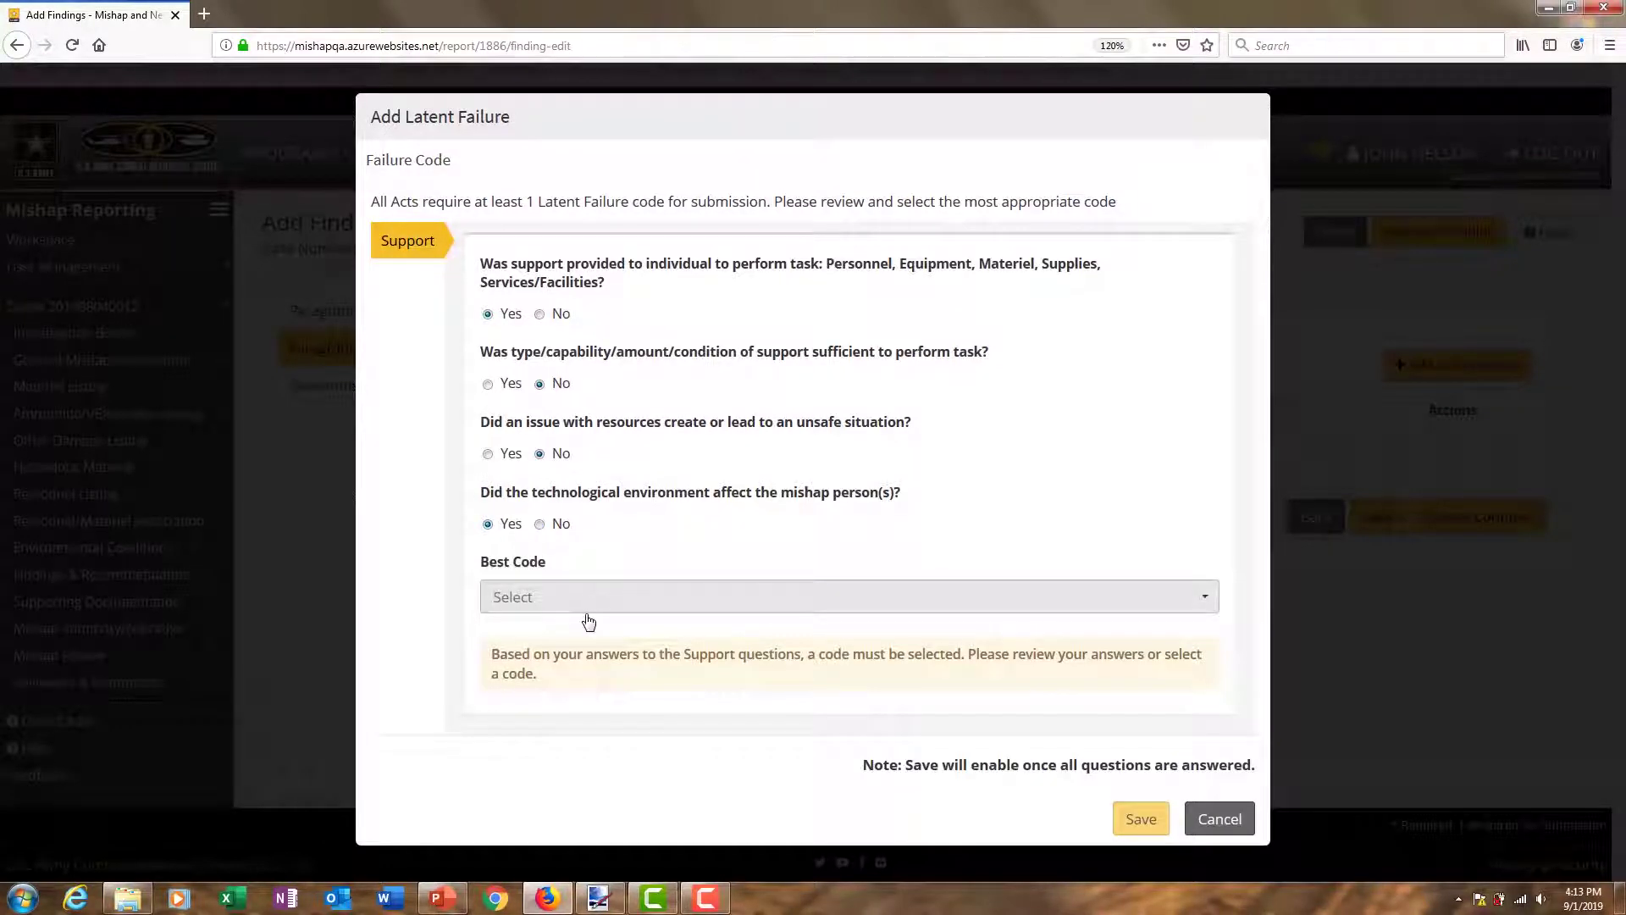
click(583, 601)
click(580, 683)
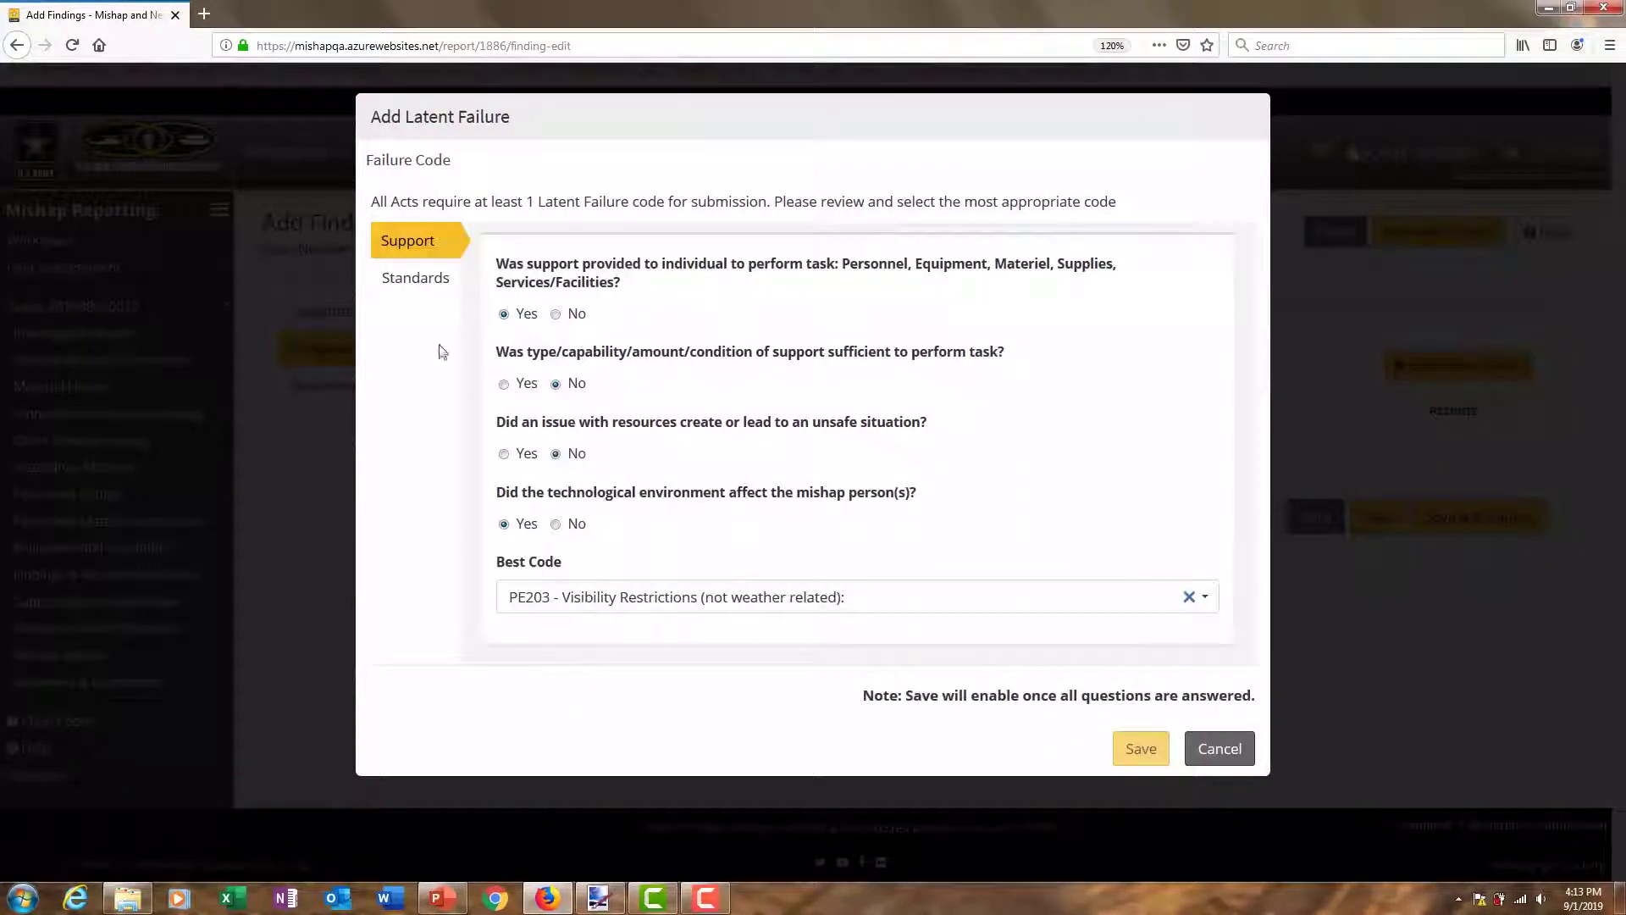
click(417, 284)
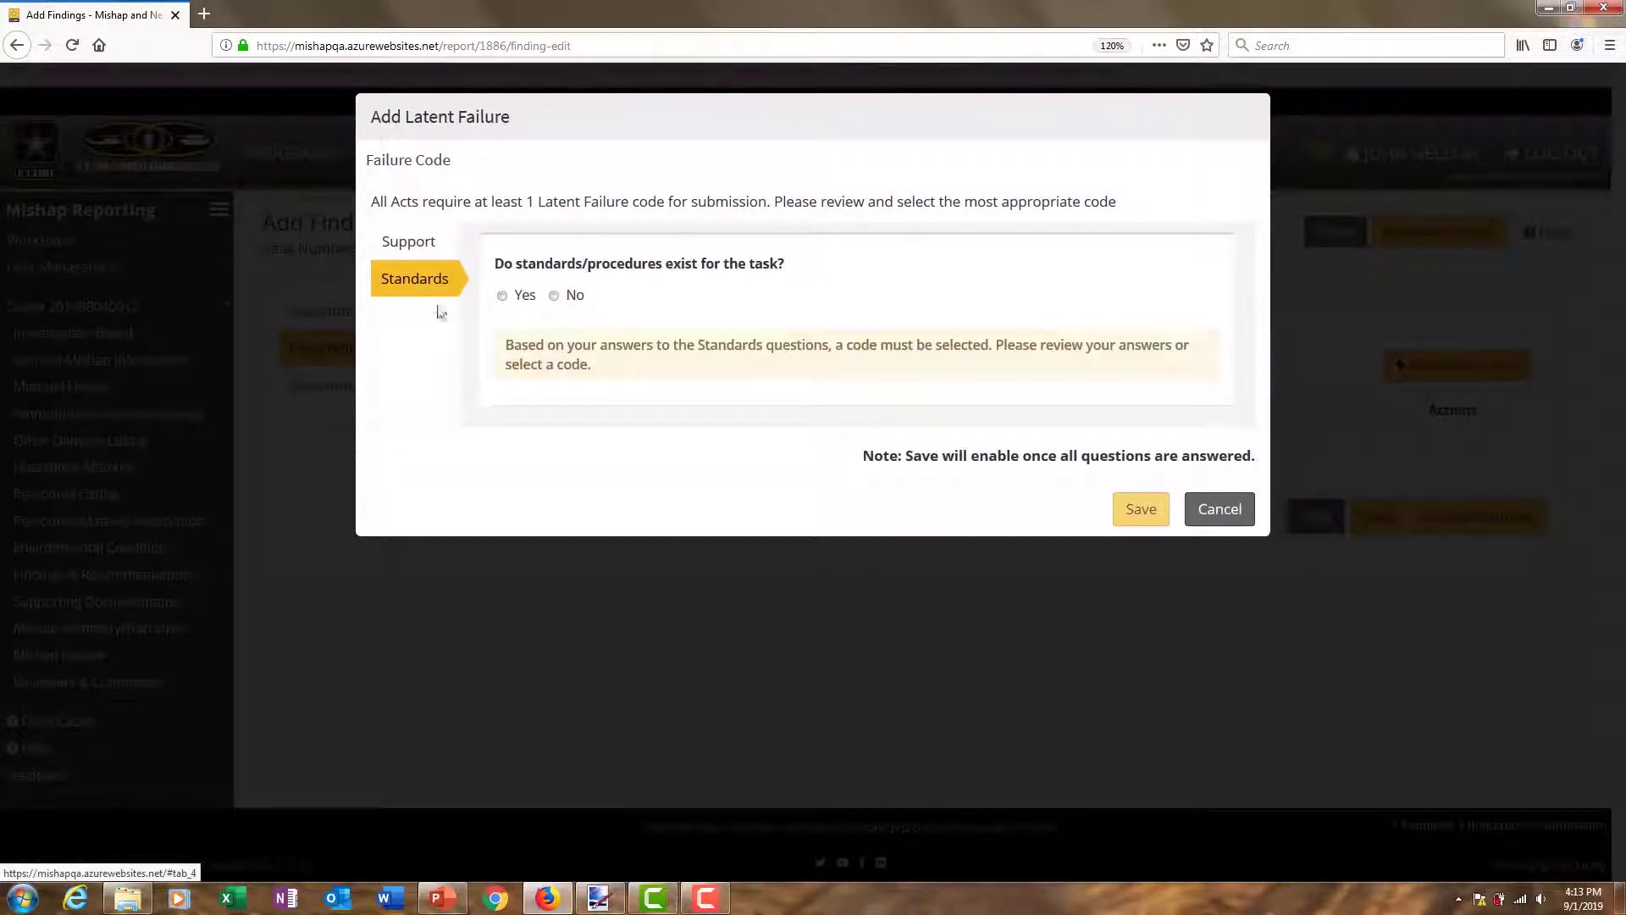
Under Standards, answer Yes to standards or procedures existing for the task and No to their being clear and practical
click(555, 296)
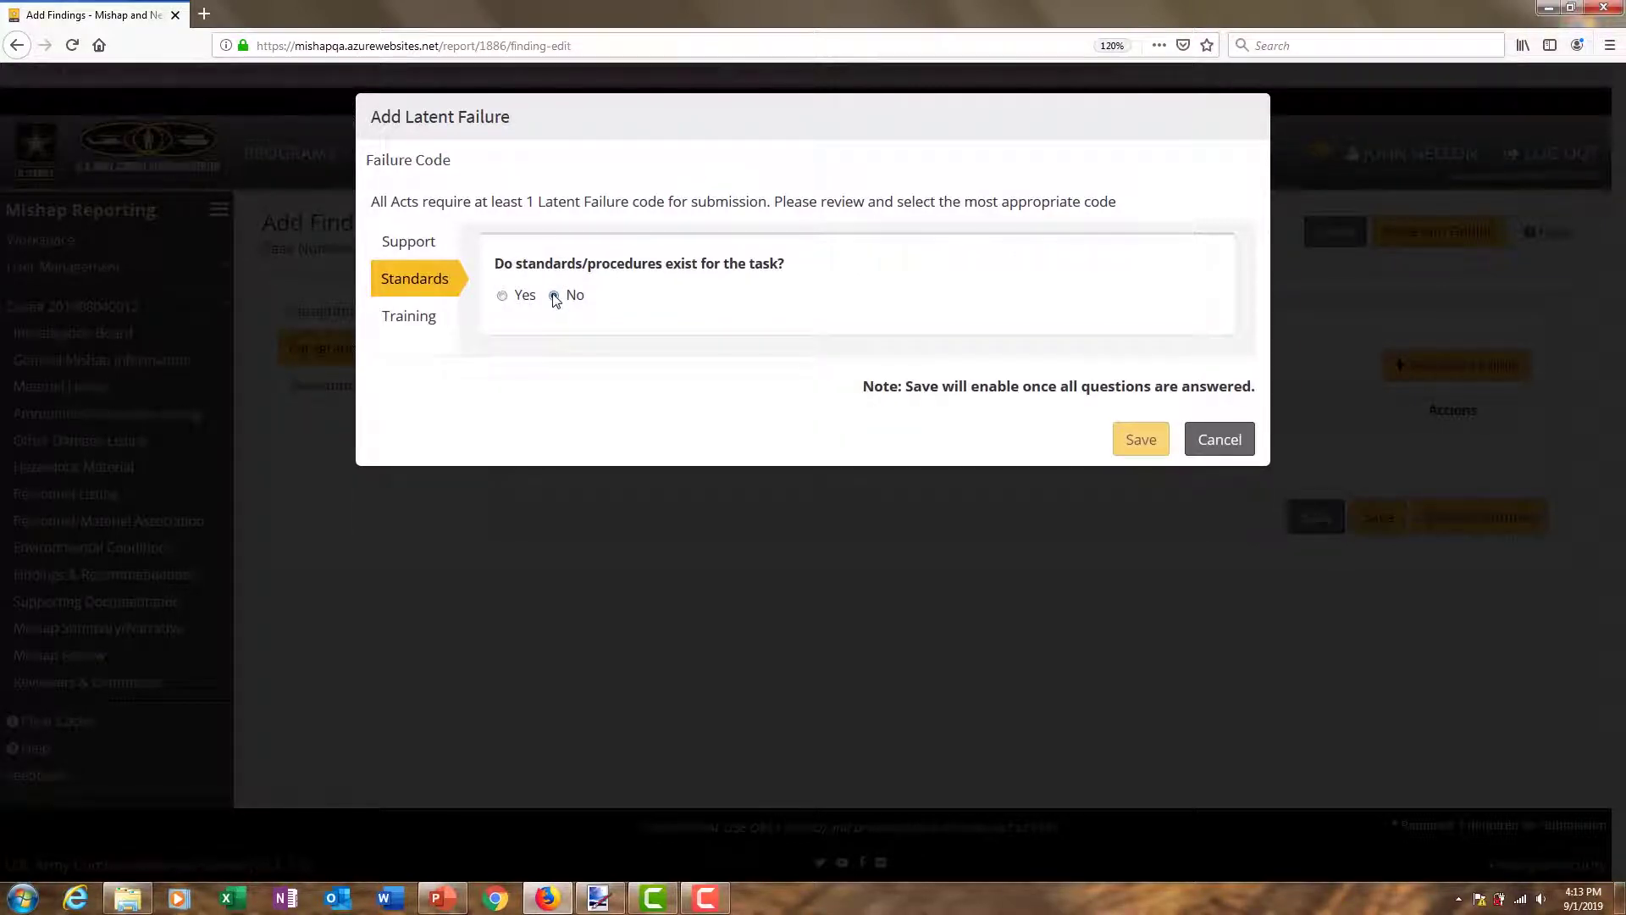
click(502, 298)
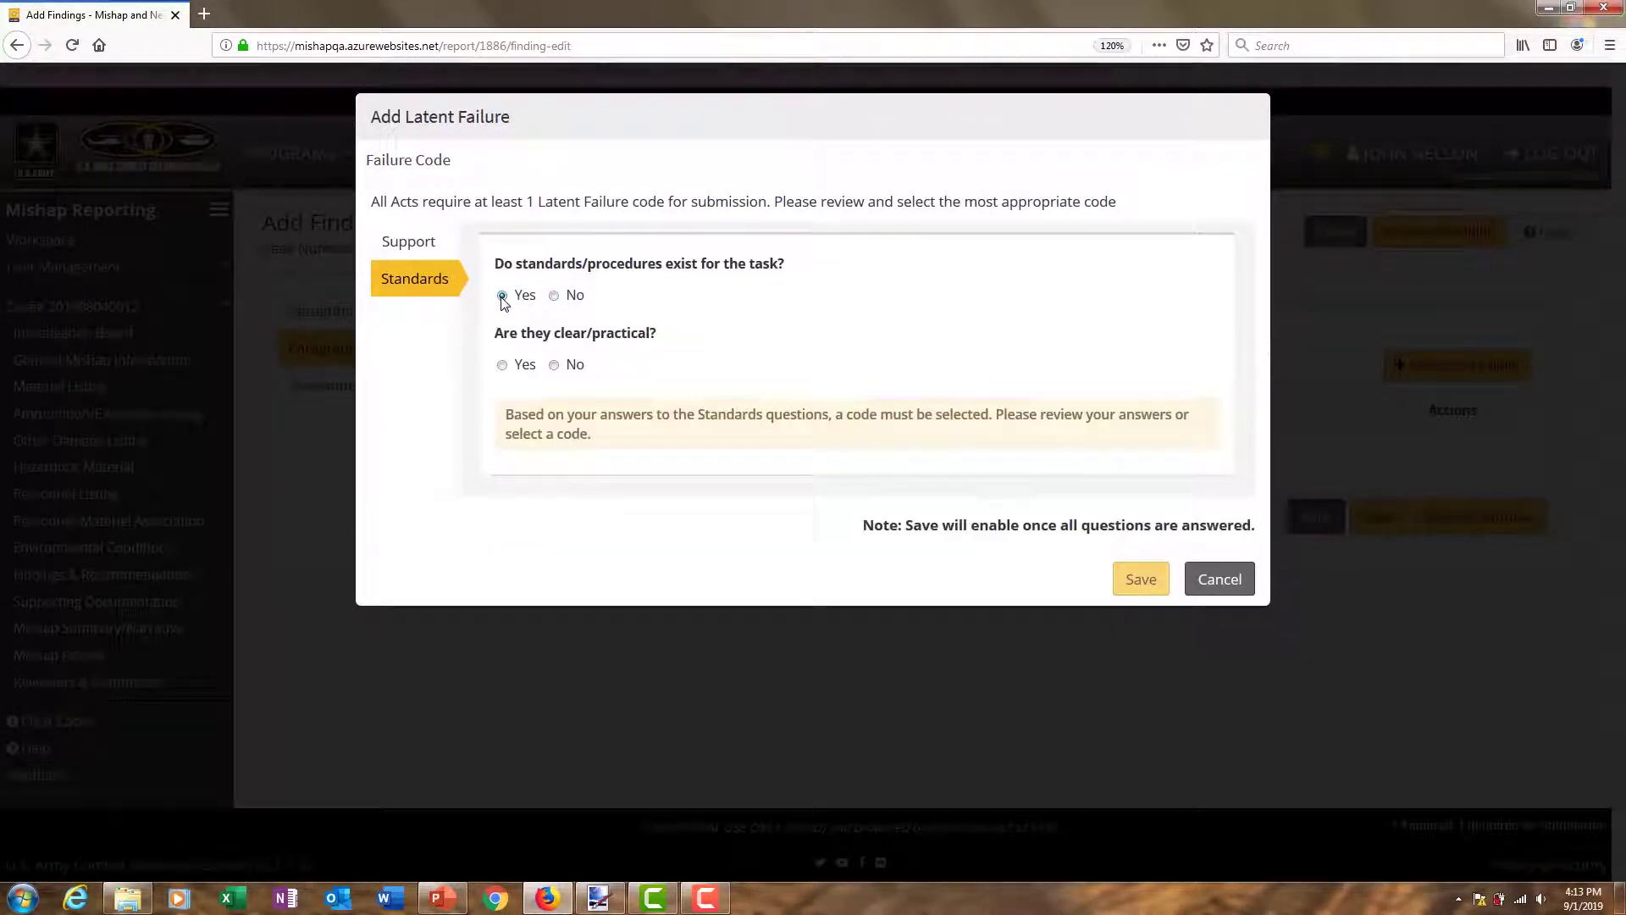
click(503, 366)
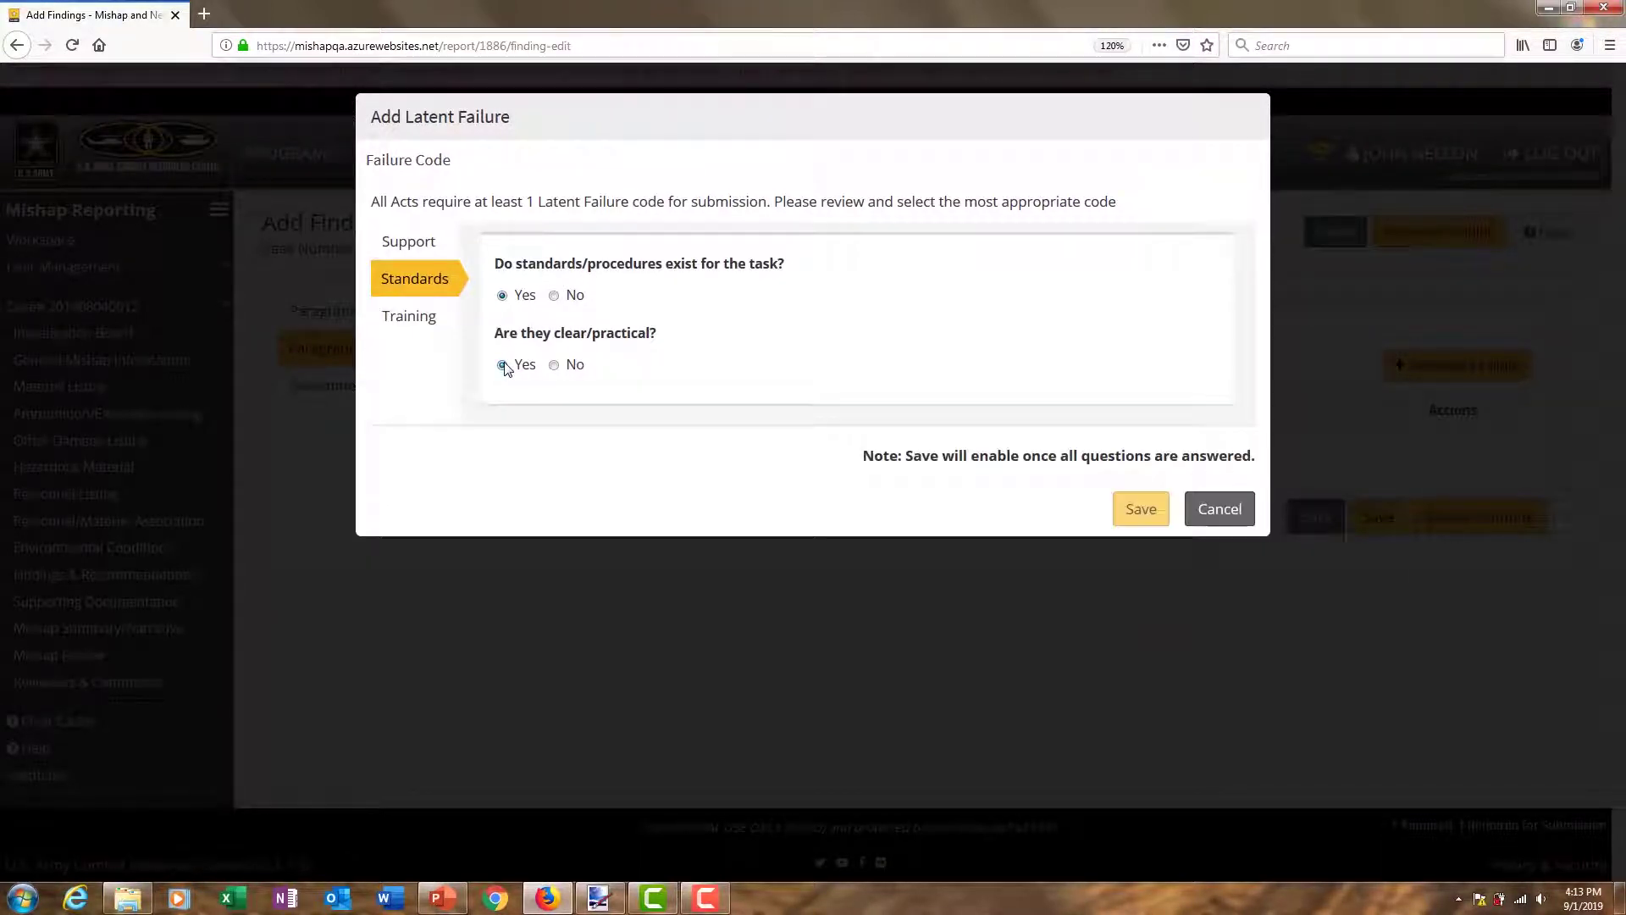
click(553, 366)
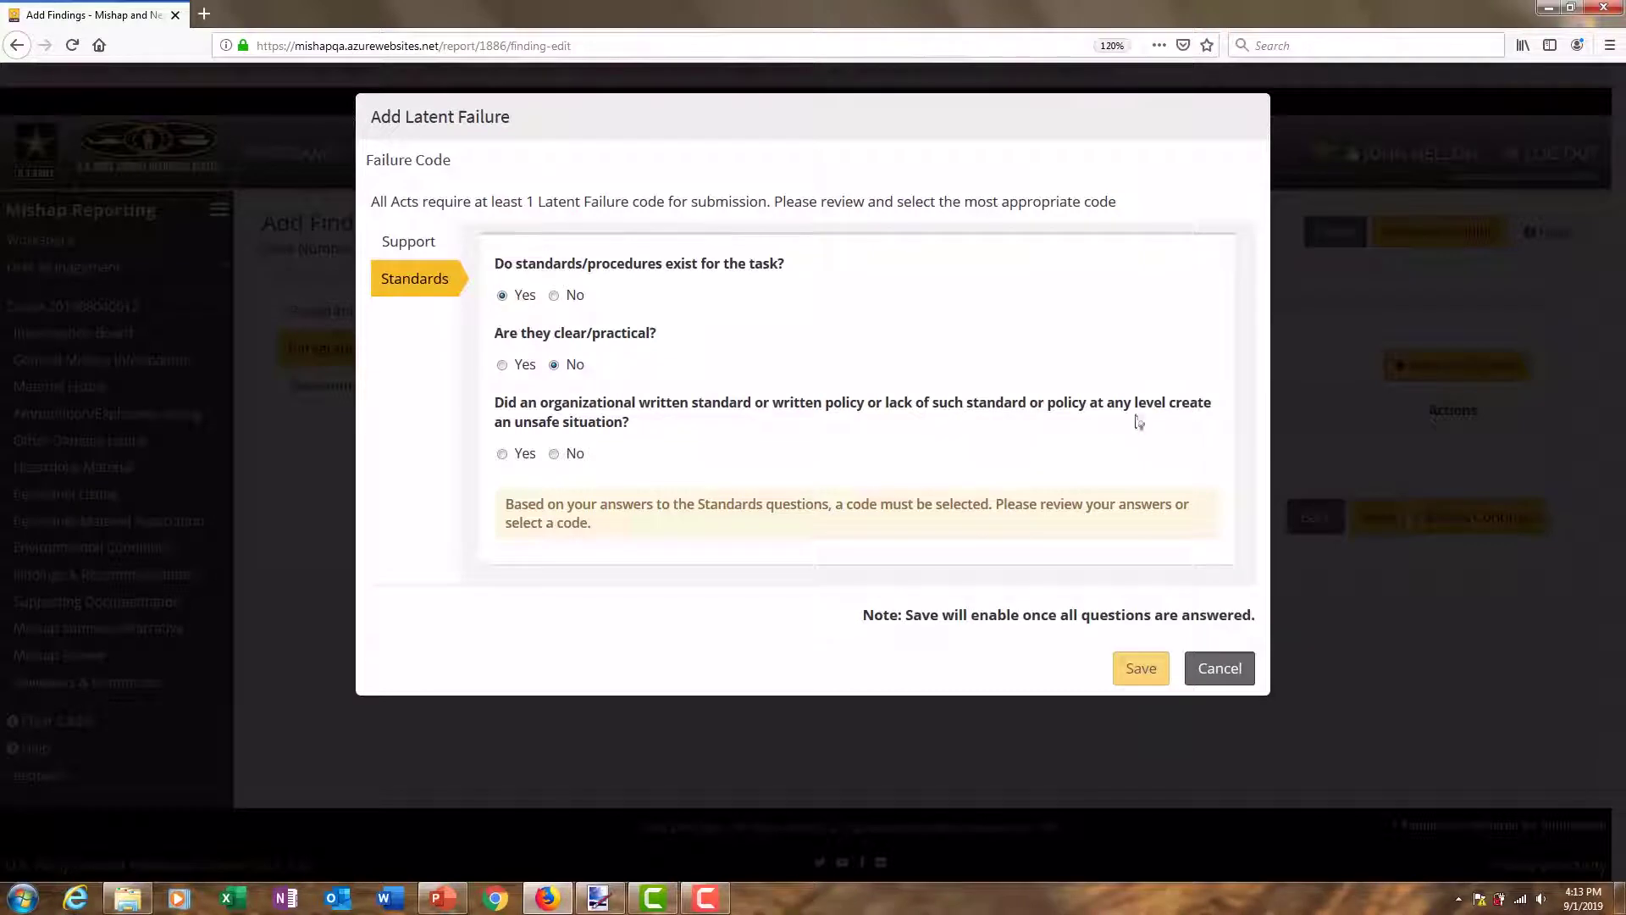
Try both Yes and No for an organizational standard or policy creating an unsafe situation, and cancel the latent failure and its finding
click(502, 454)
click(1081, 528)
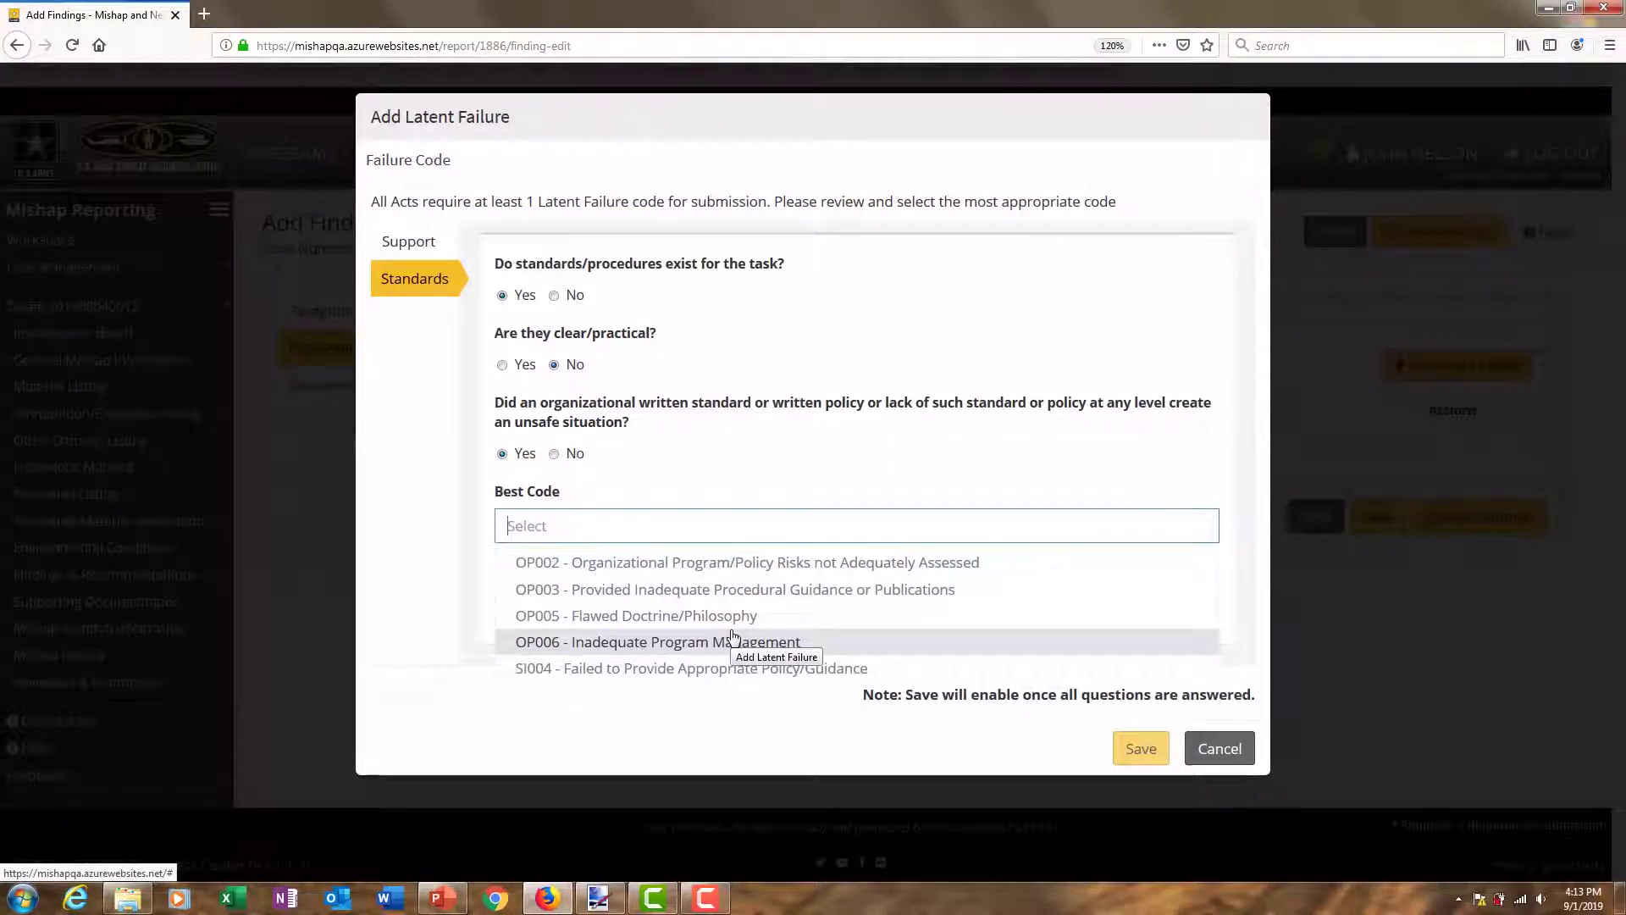
click(715, 465)
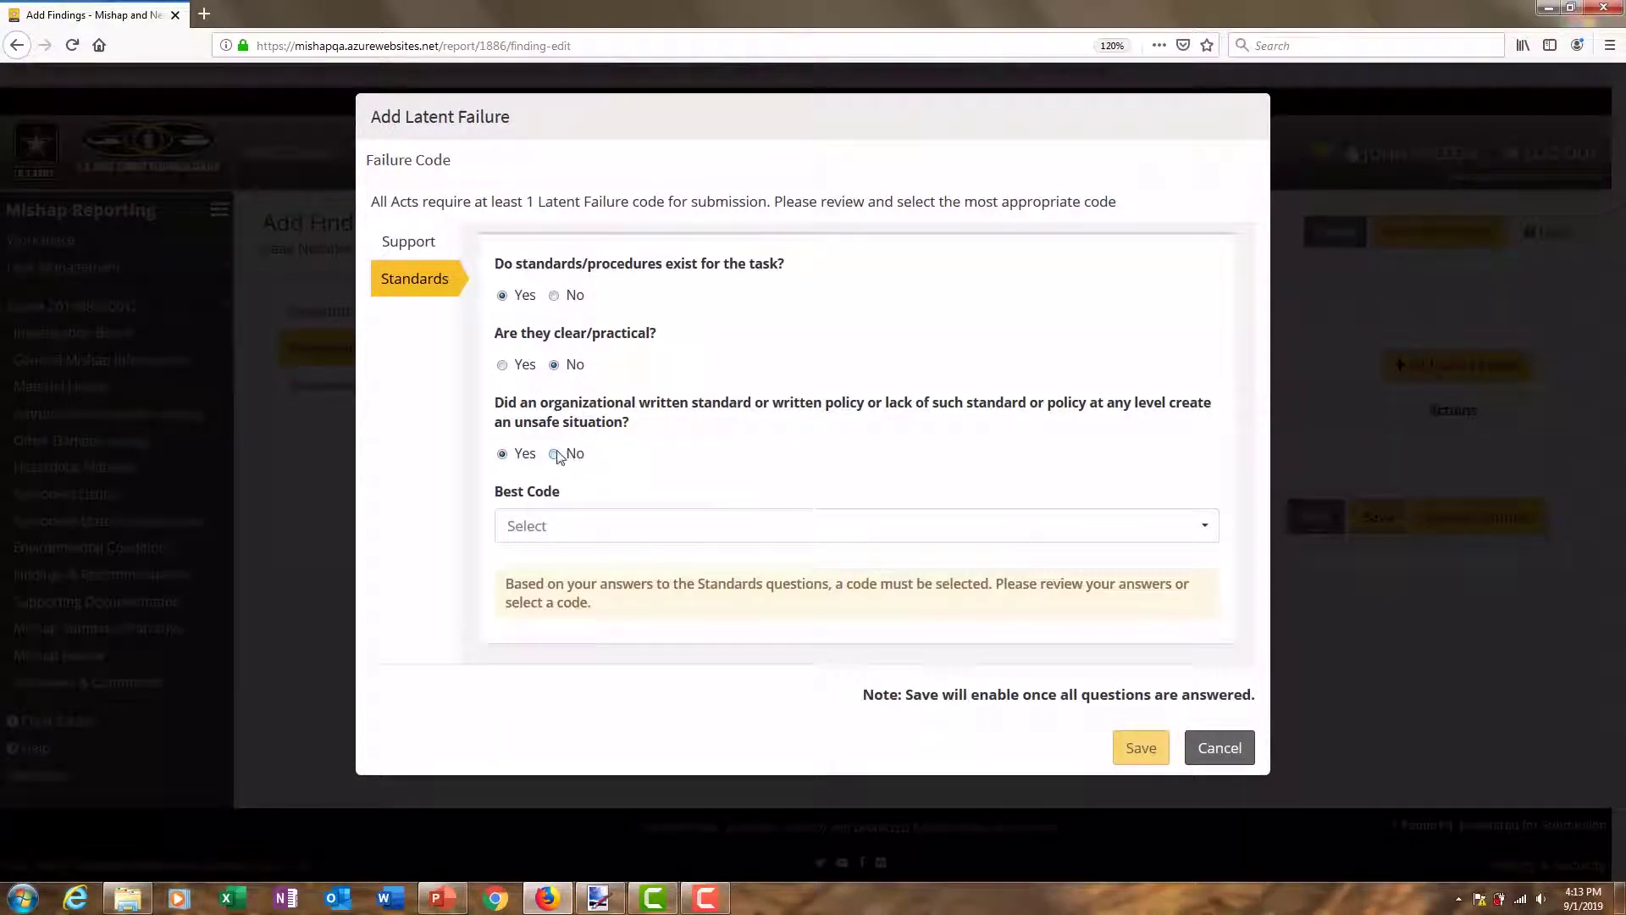
click(555, 455)
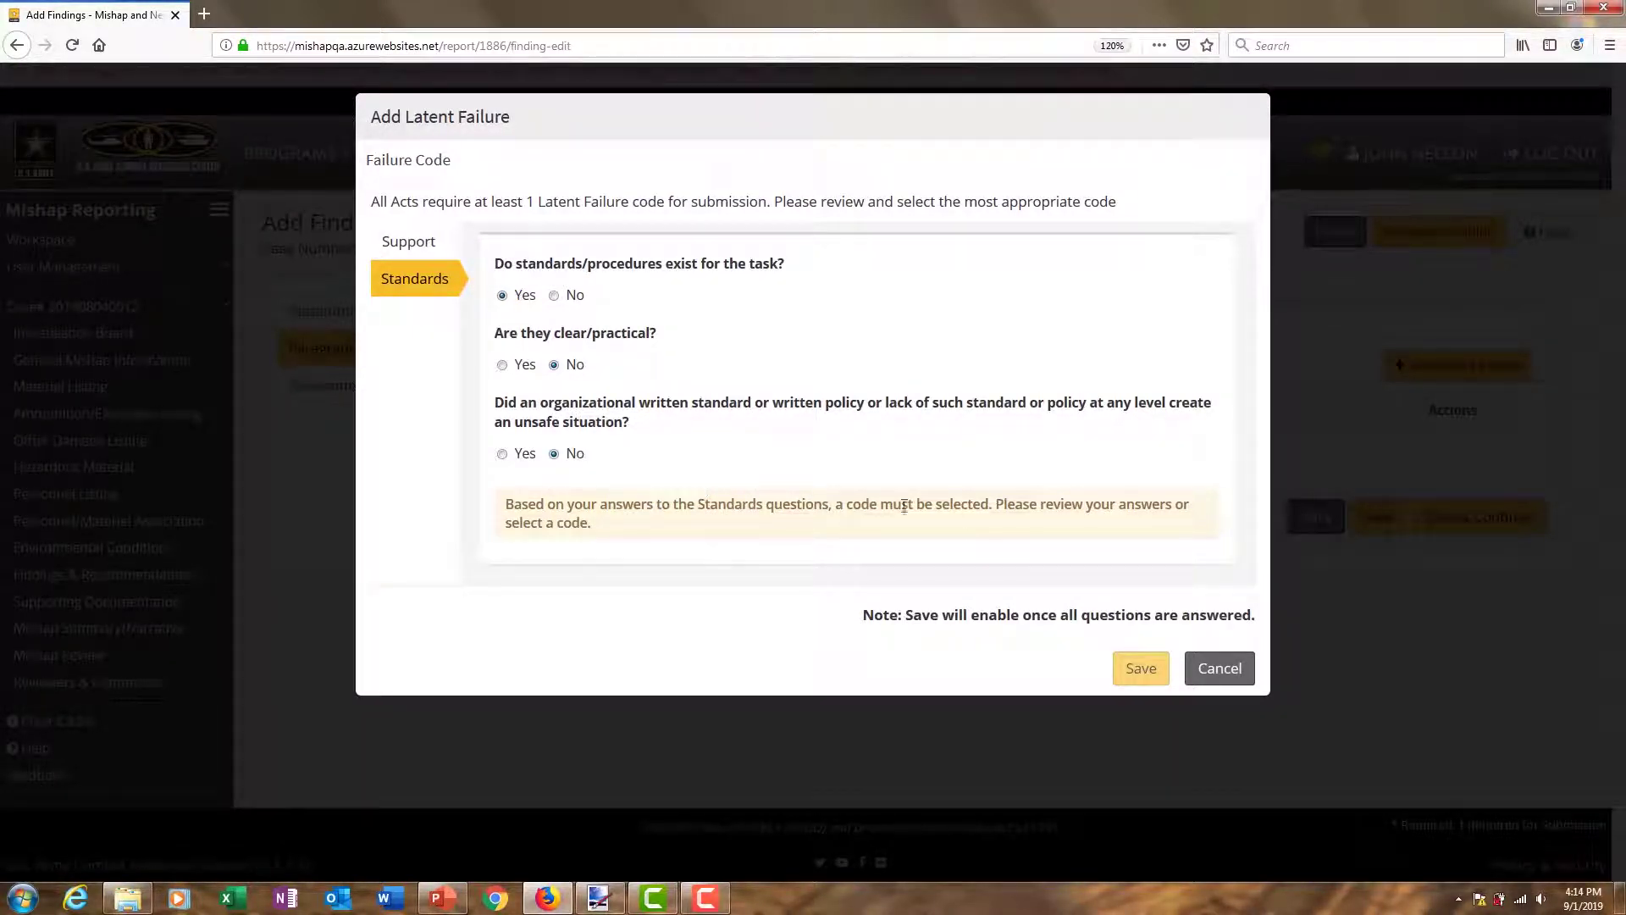
click(1218, 679)
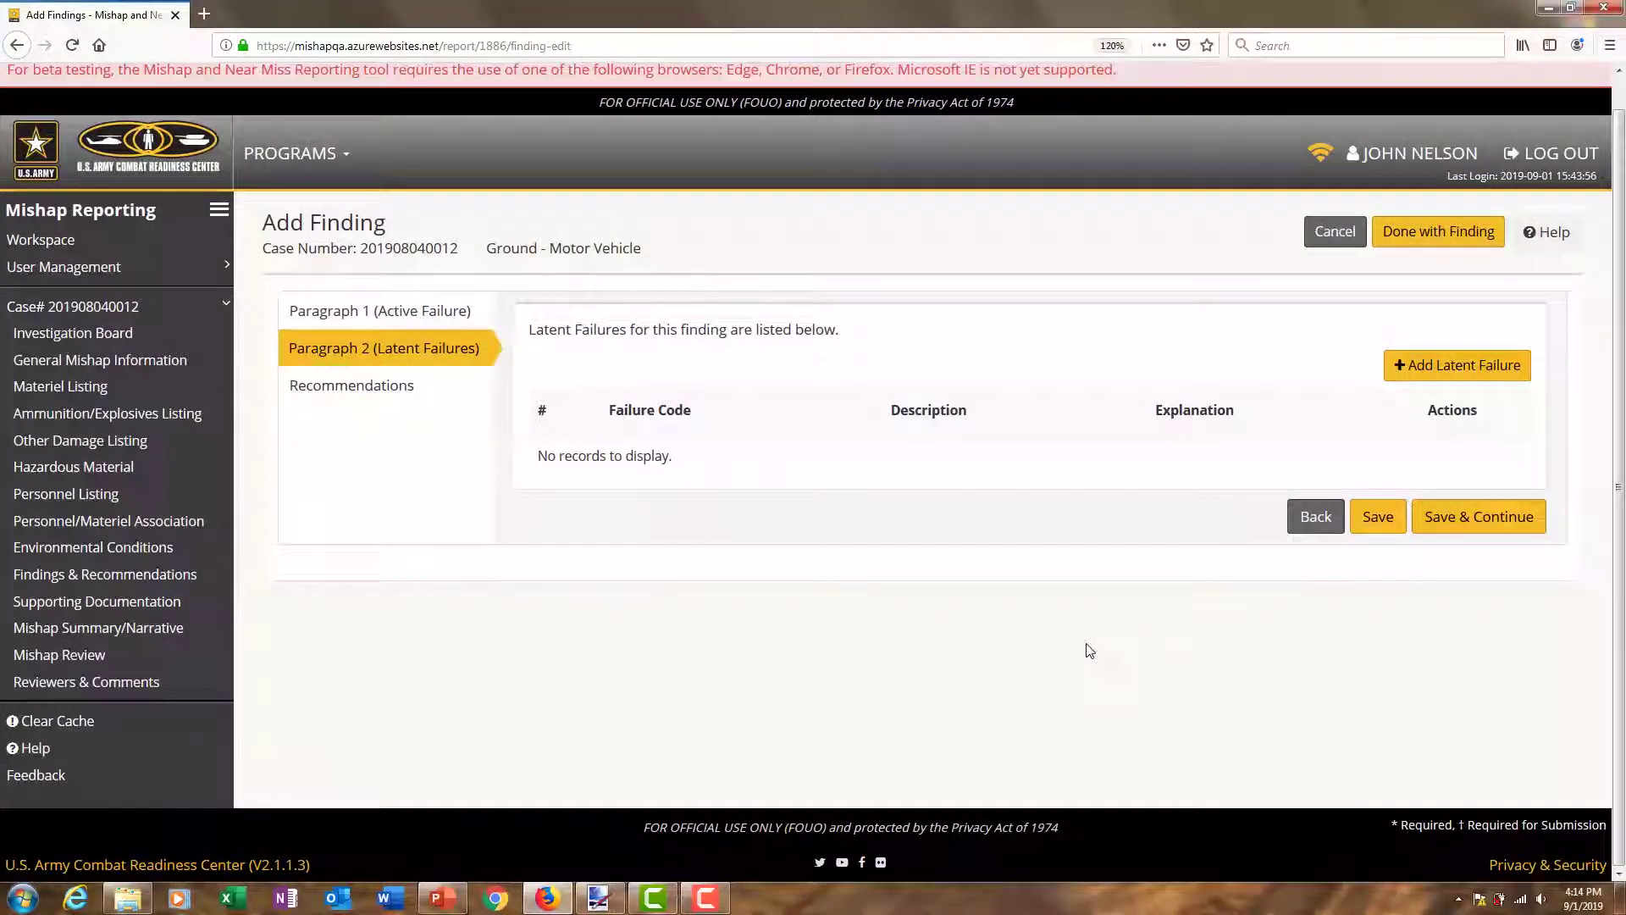
click(1327, 235)
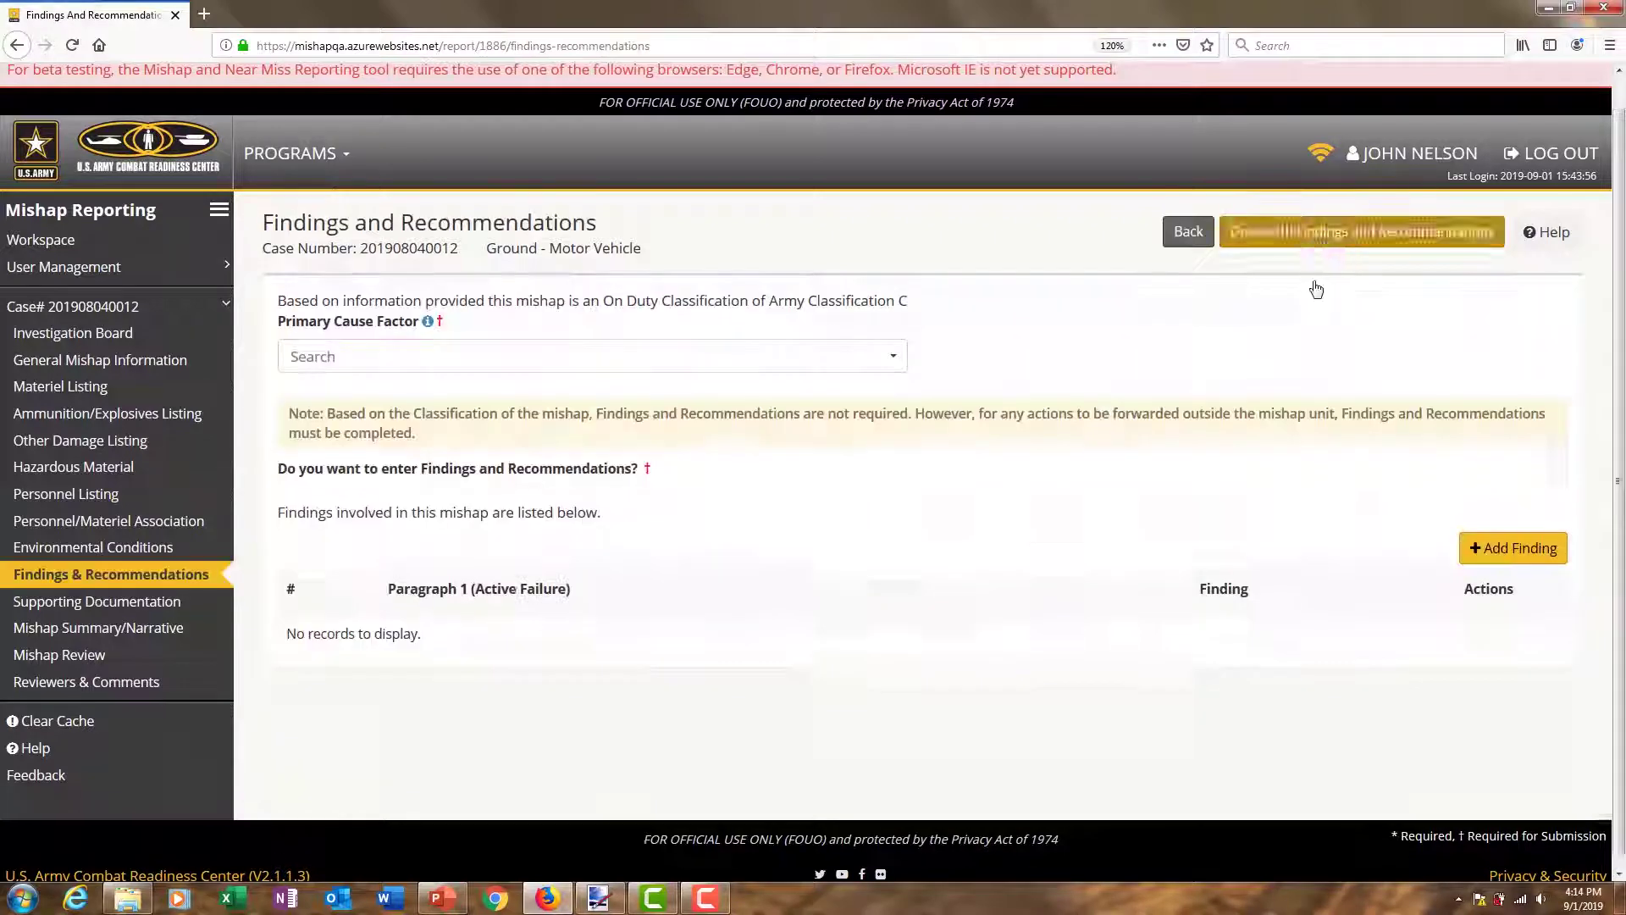
Set the Primary Cause Factor to Environmental Factor and start adding a finding
click(893, 357)
click(473, 398)
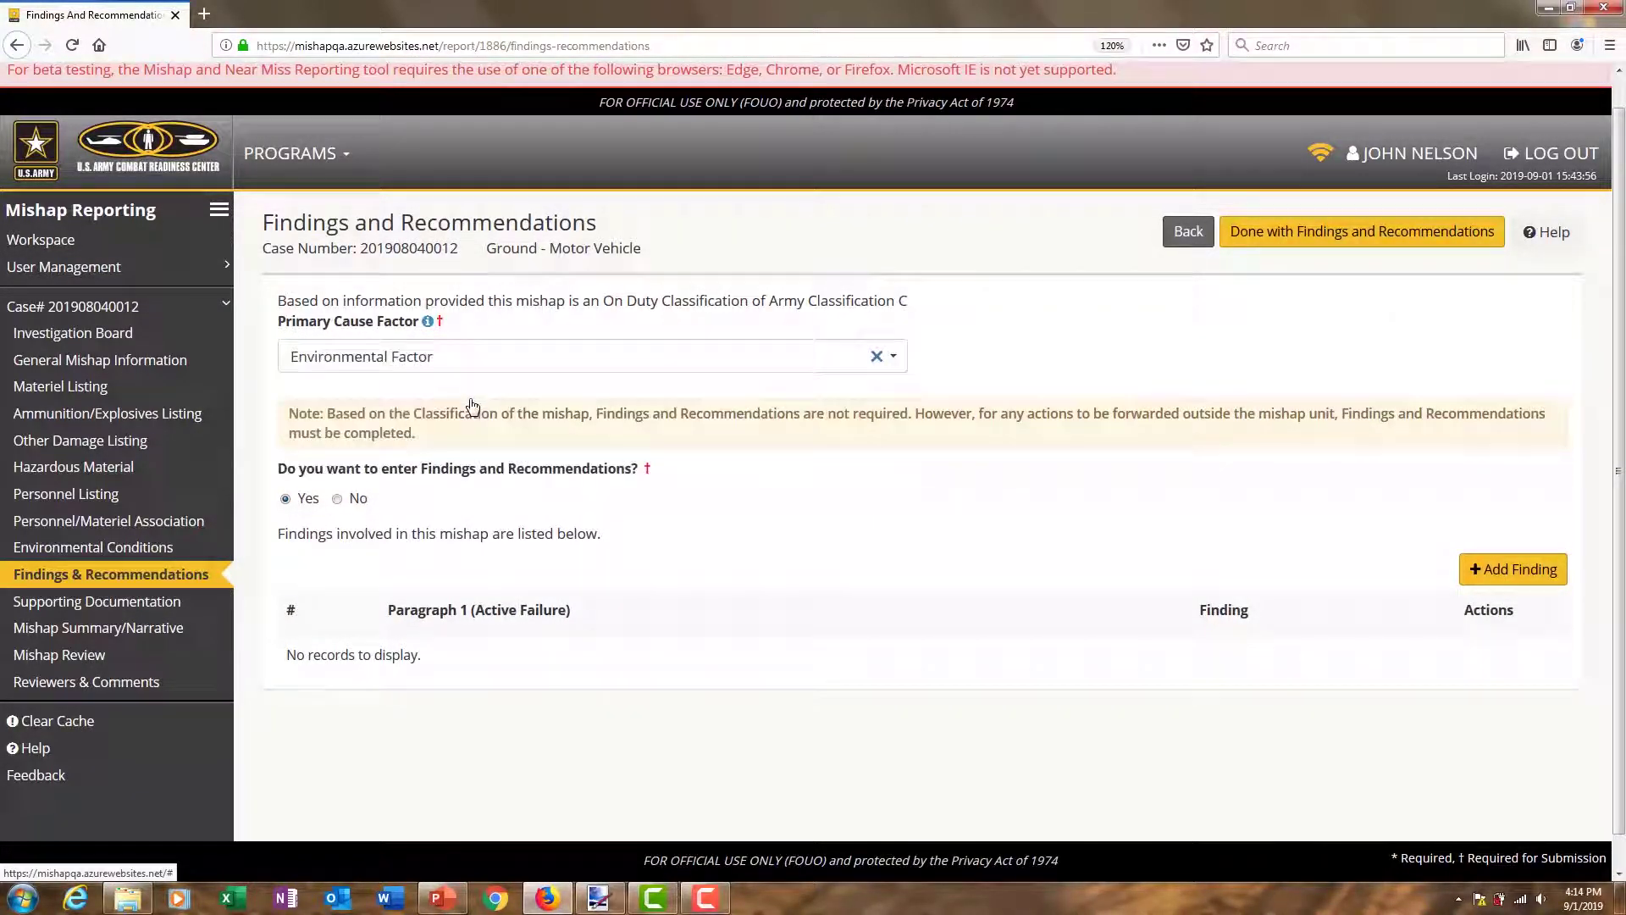
click(1491, 576)
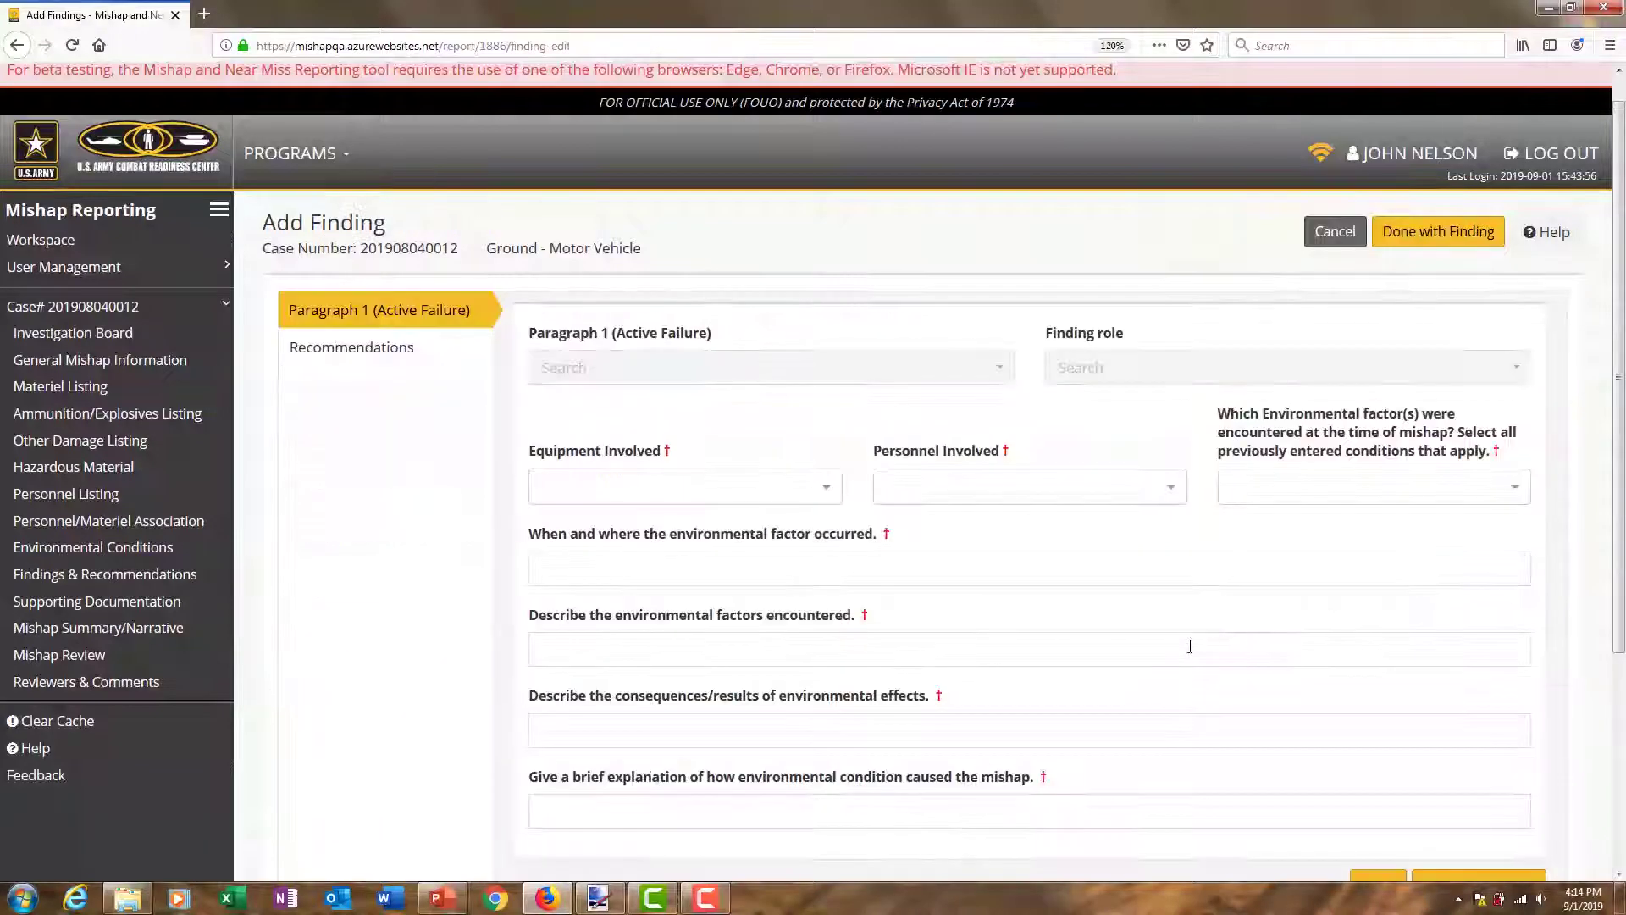
Select Van: Chevy 15-passenger as the equipment involved, the listed person as personnel involved, and Rain as the environmental factor encountered
click(826, 488)
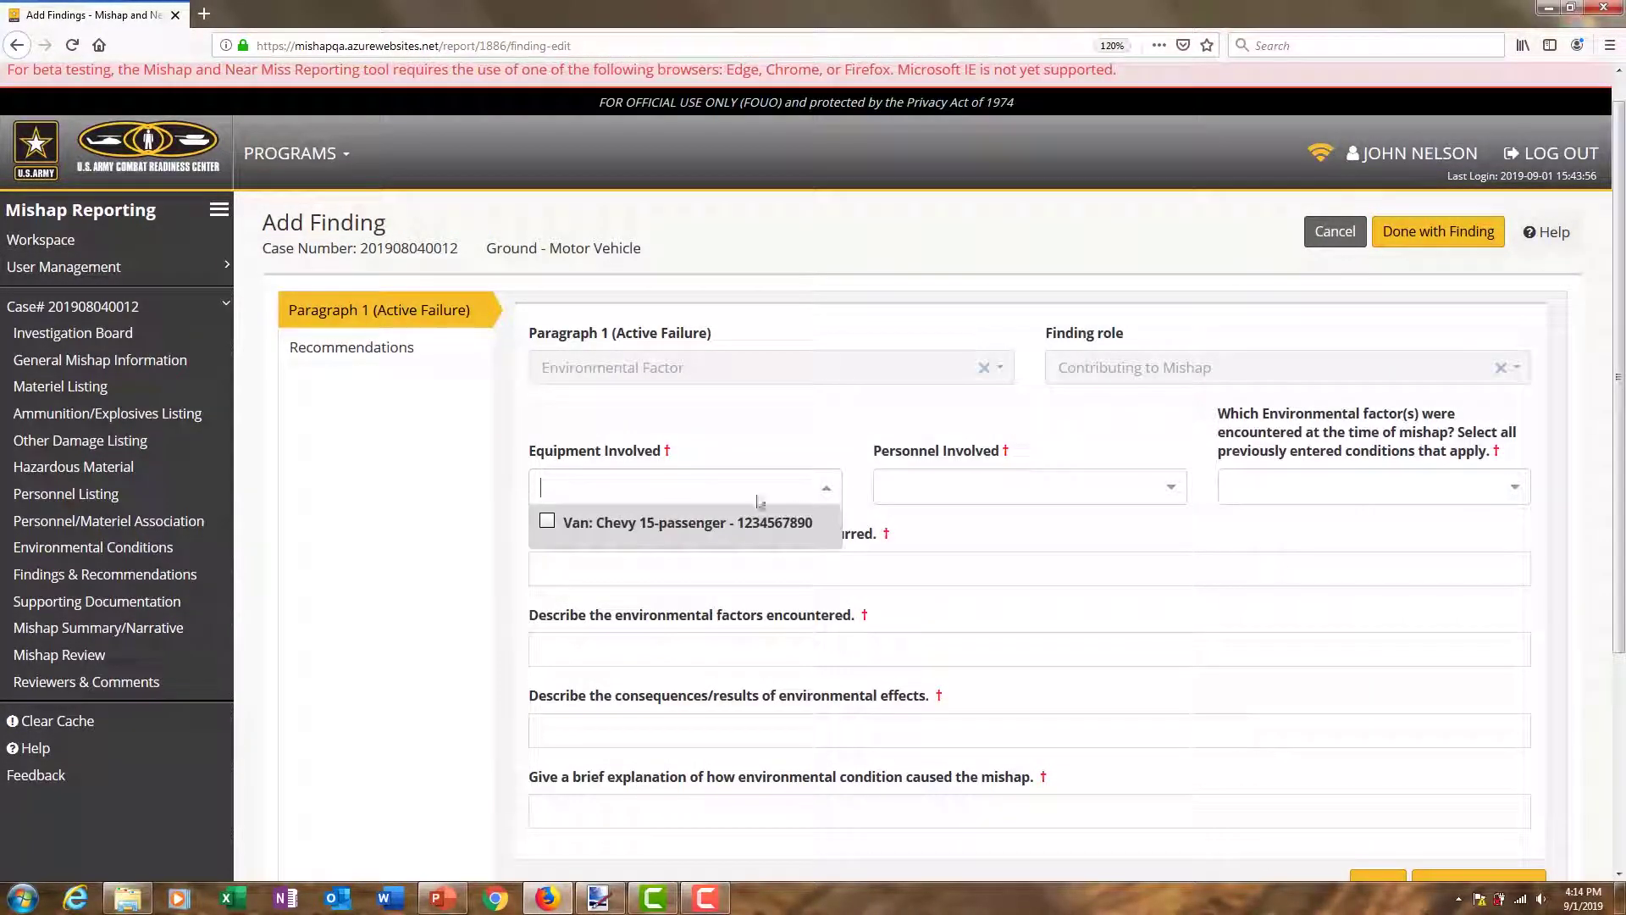
click(548, 522)
click(1073, 504)
click(1093, 532)
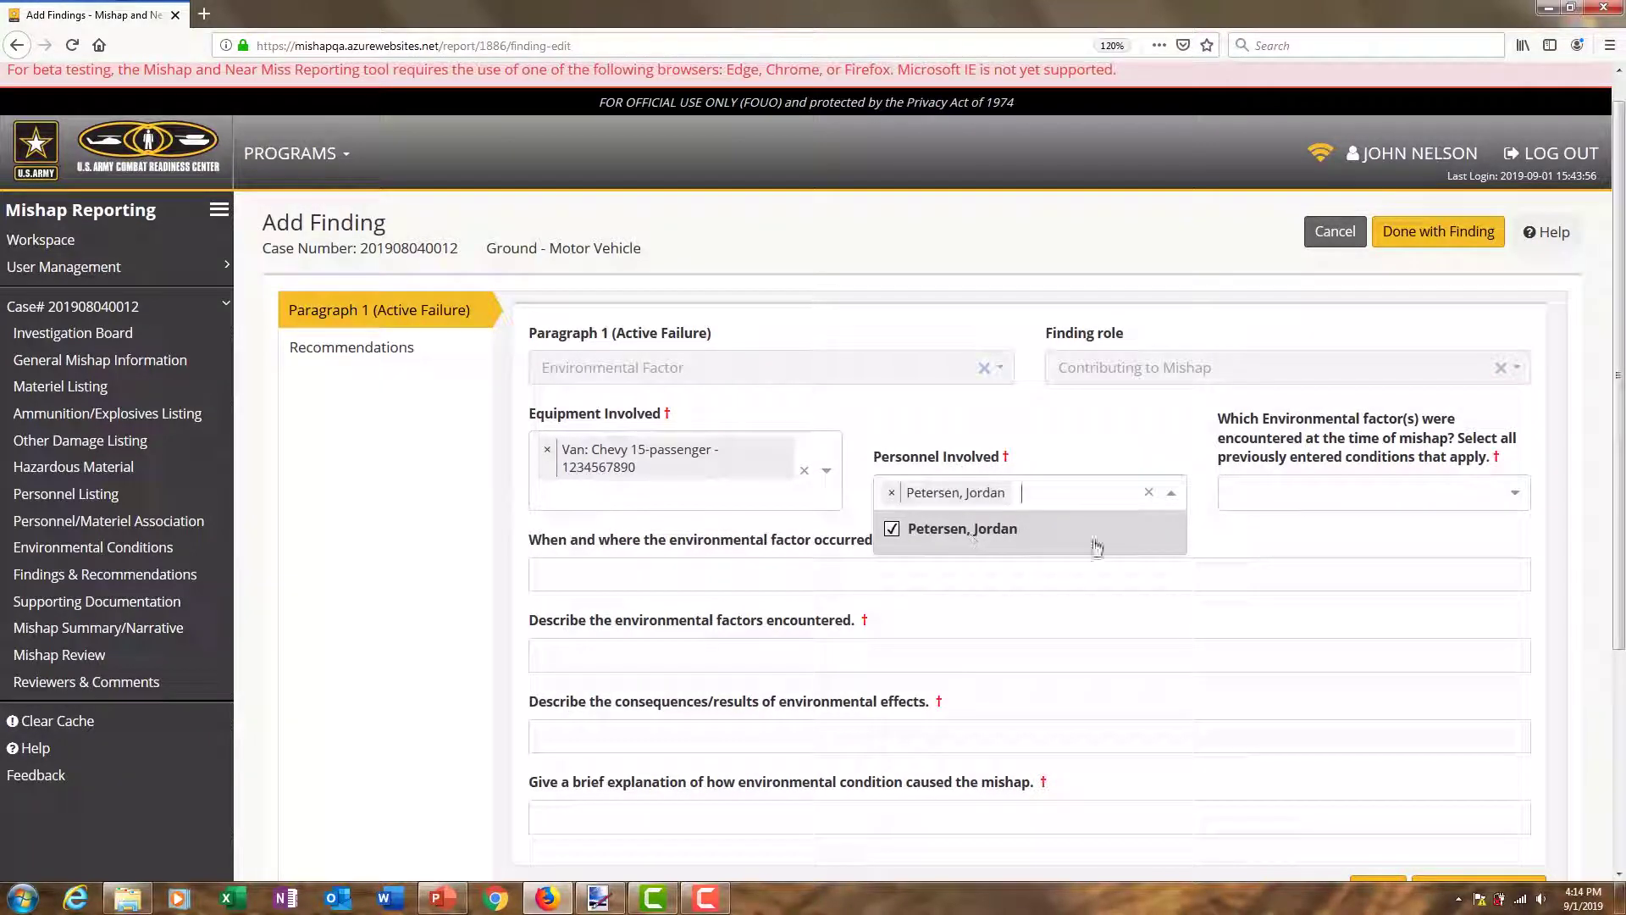
click(1398, 492)
click(1245, 529)
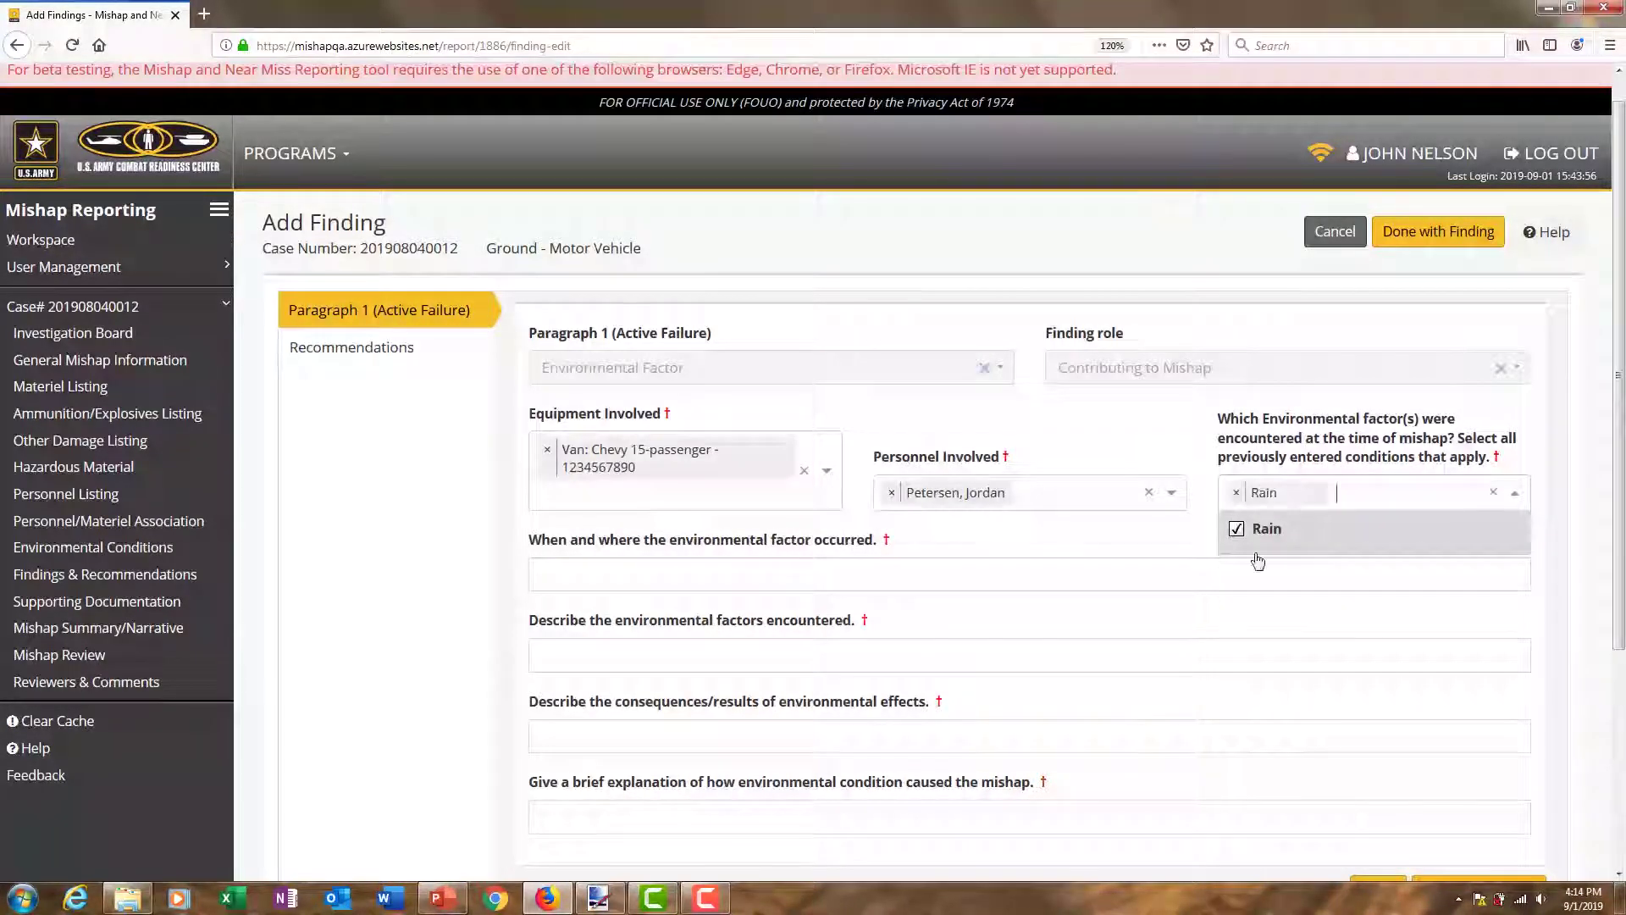
Describe when and where the environmental factor occurred as "Immediately prior to the mishap"
click(863, 575)
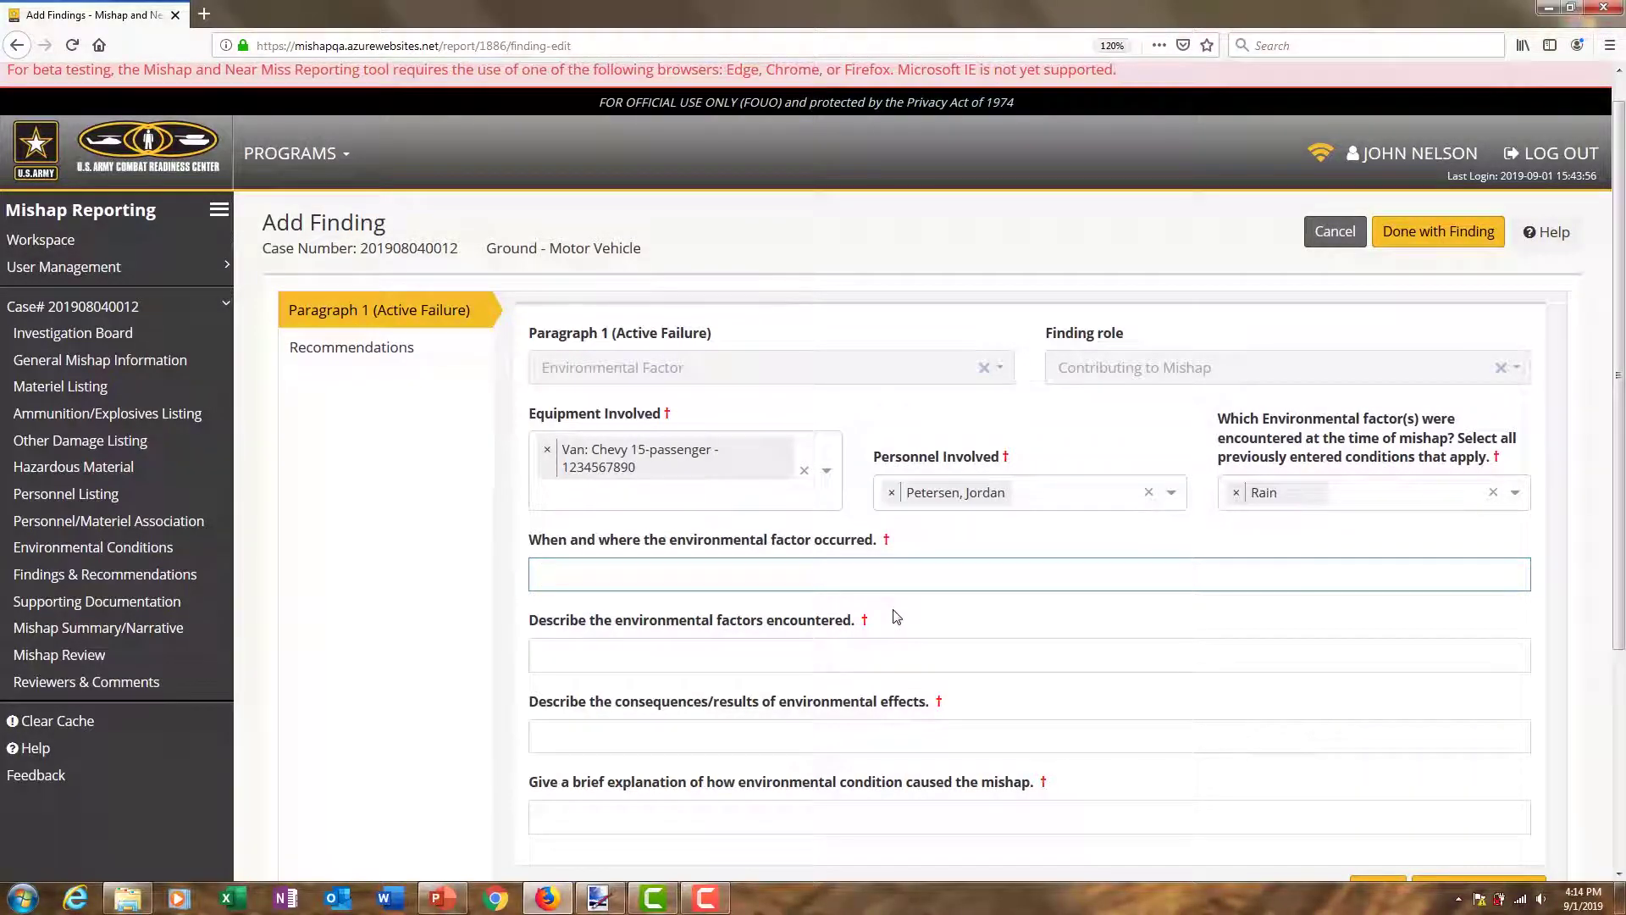
text(Immediately prior to the )
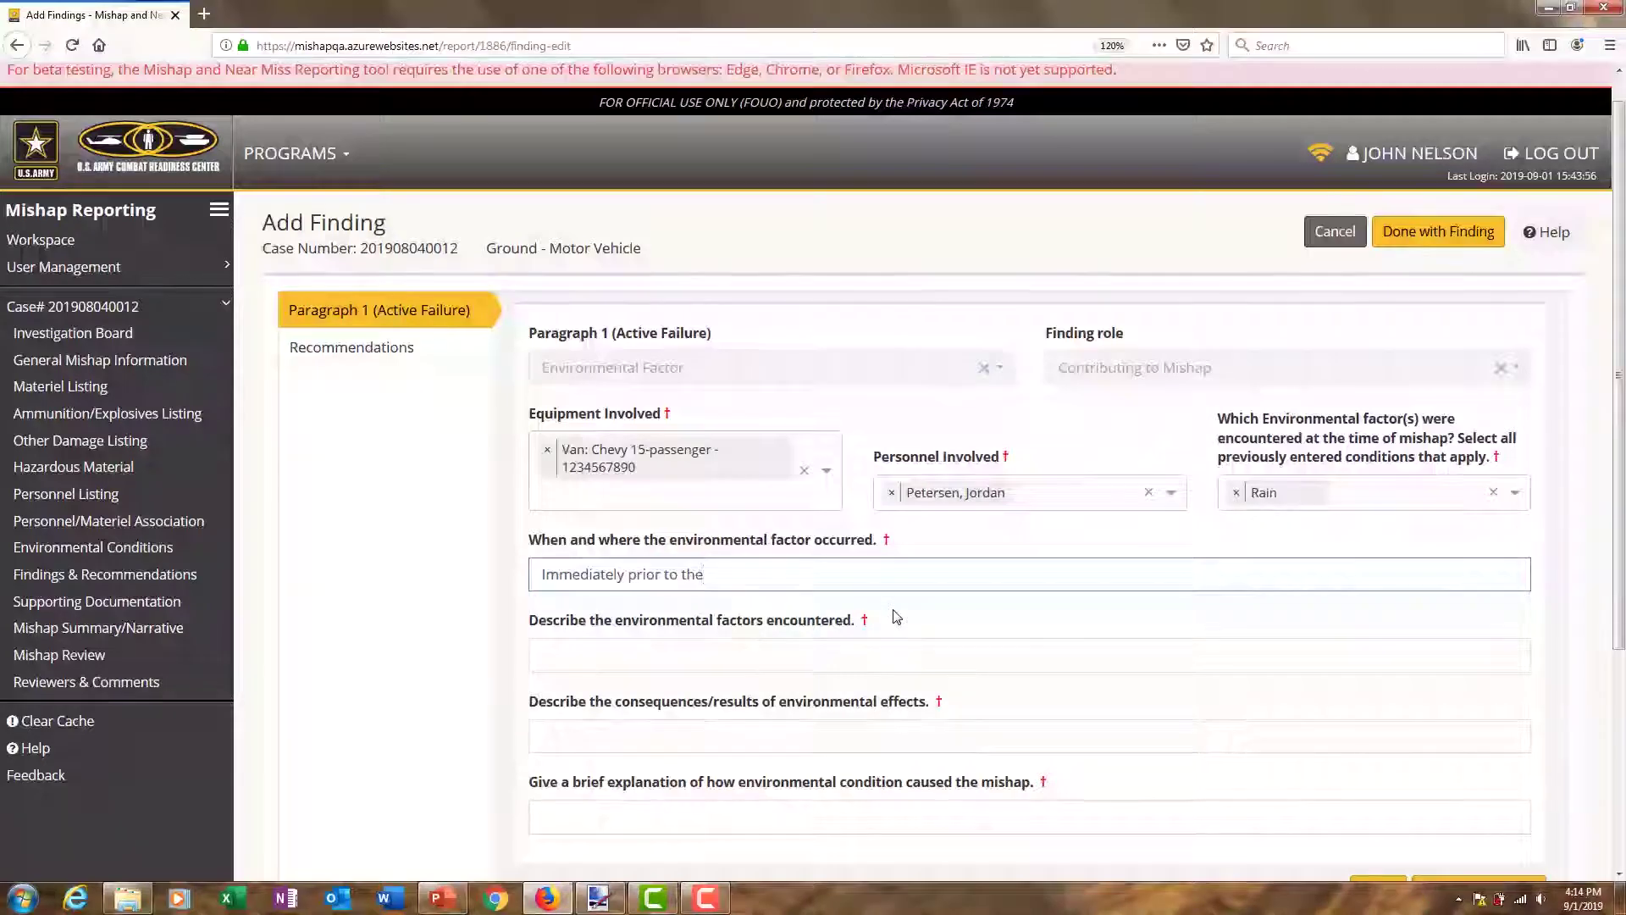
text(mishap)
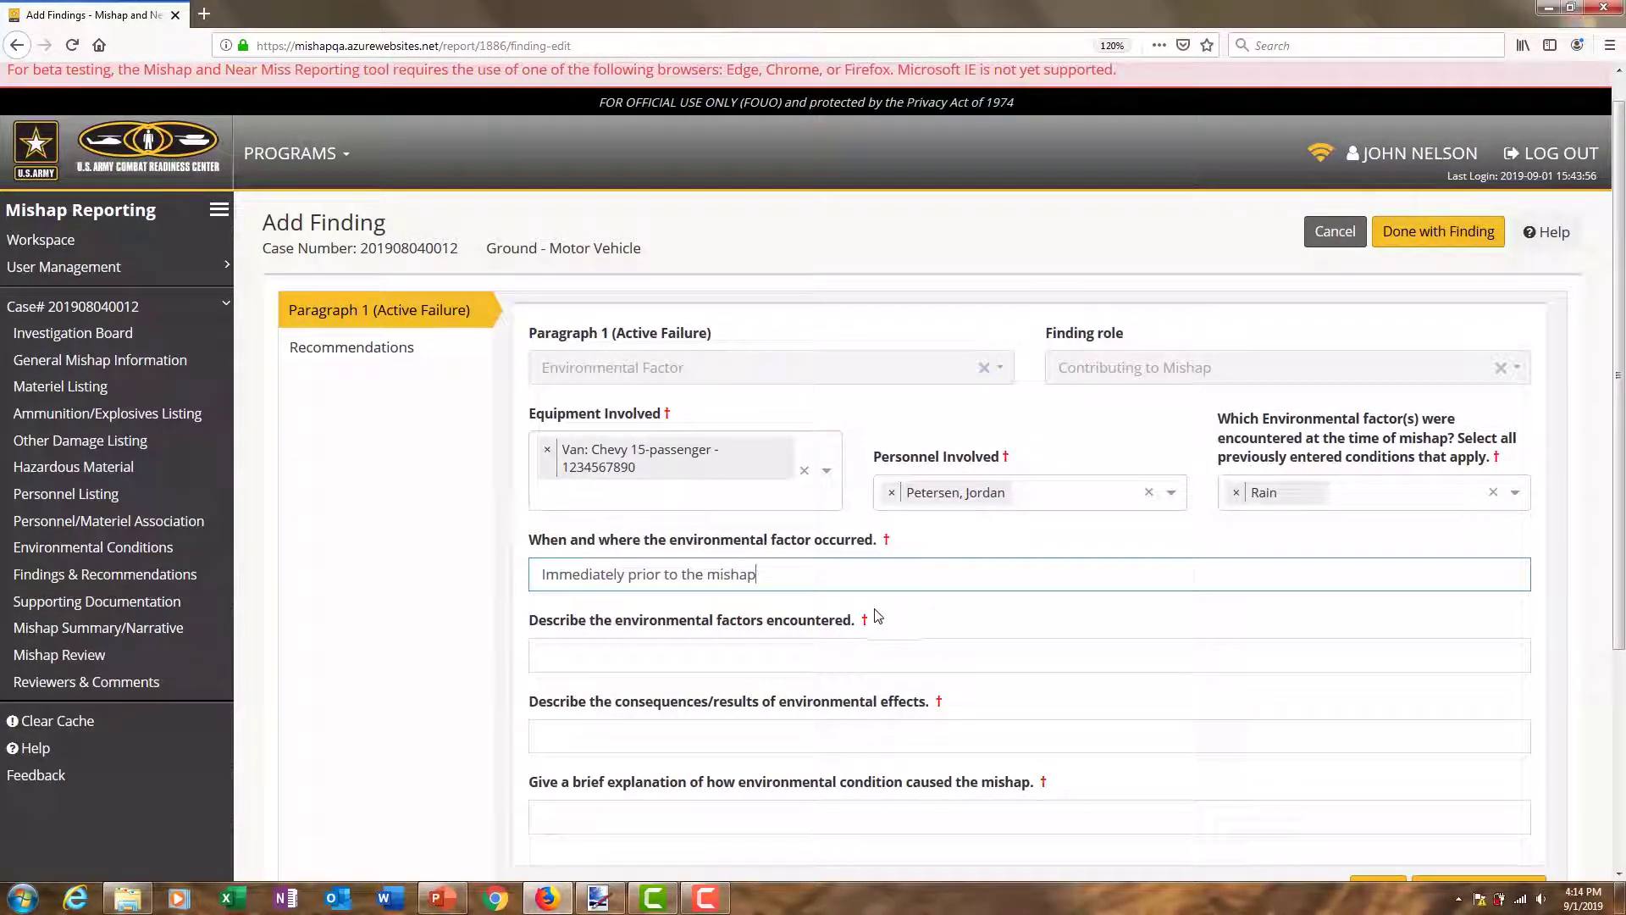
Describe the environmental factors encountered as "Heavy rain and puddling of water on the road caused the driver to lose control"
click(878, 650)
text(Heavy rain and)
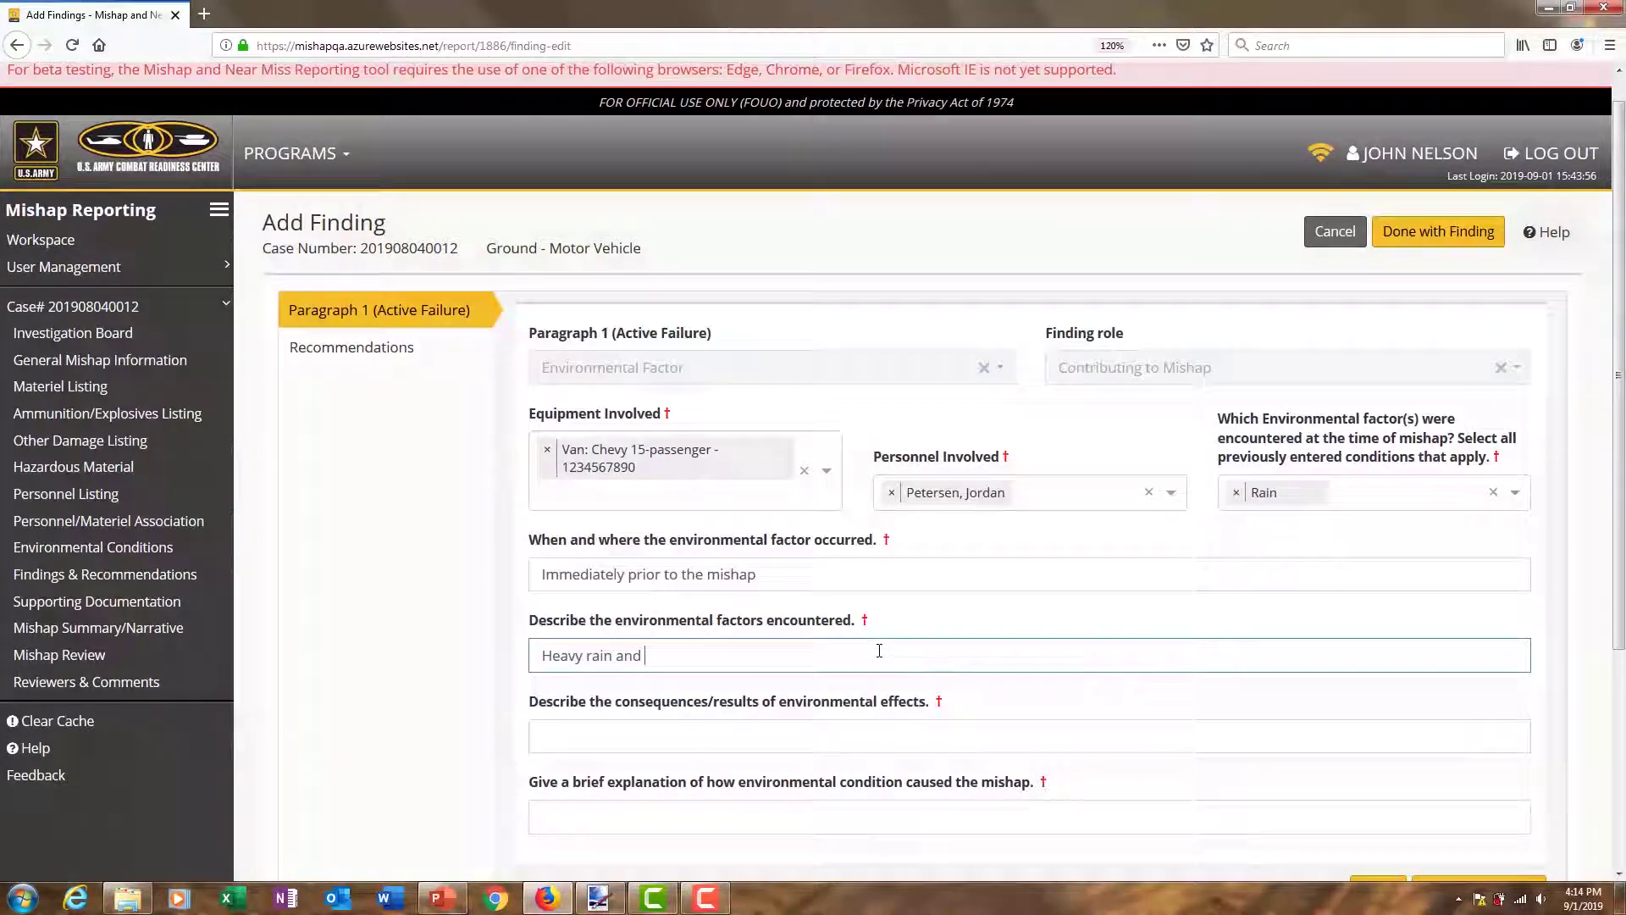
text( puddling of water on the r)
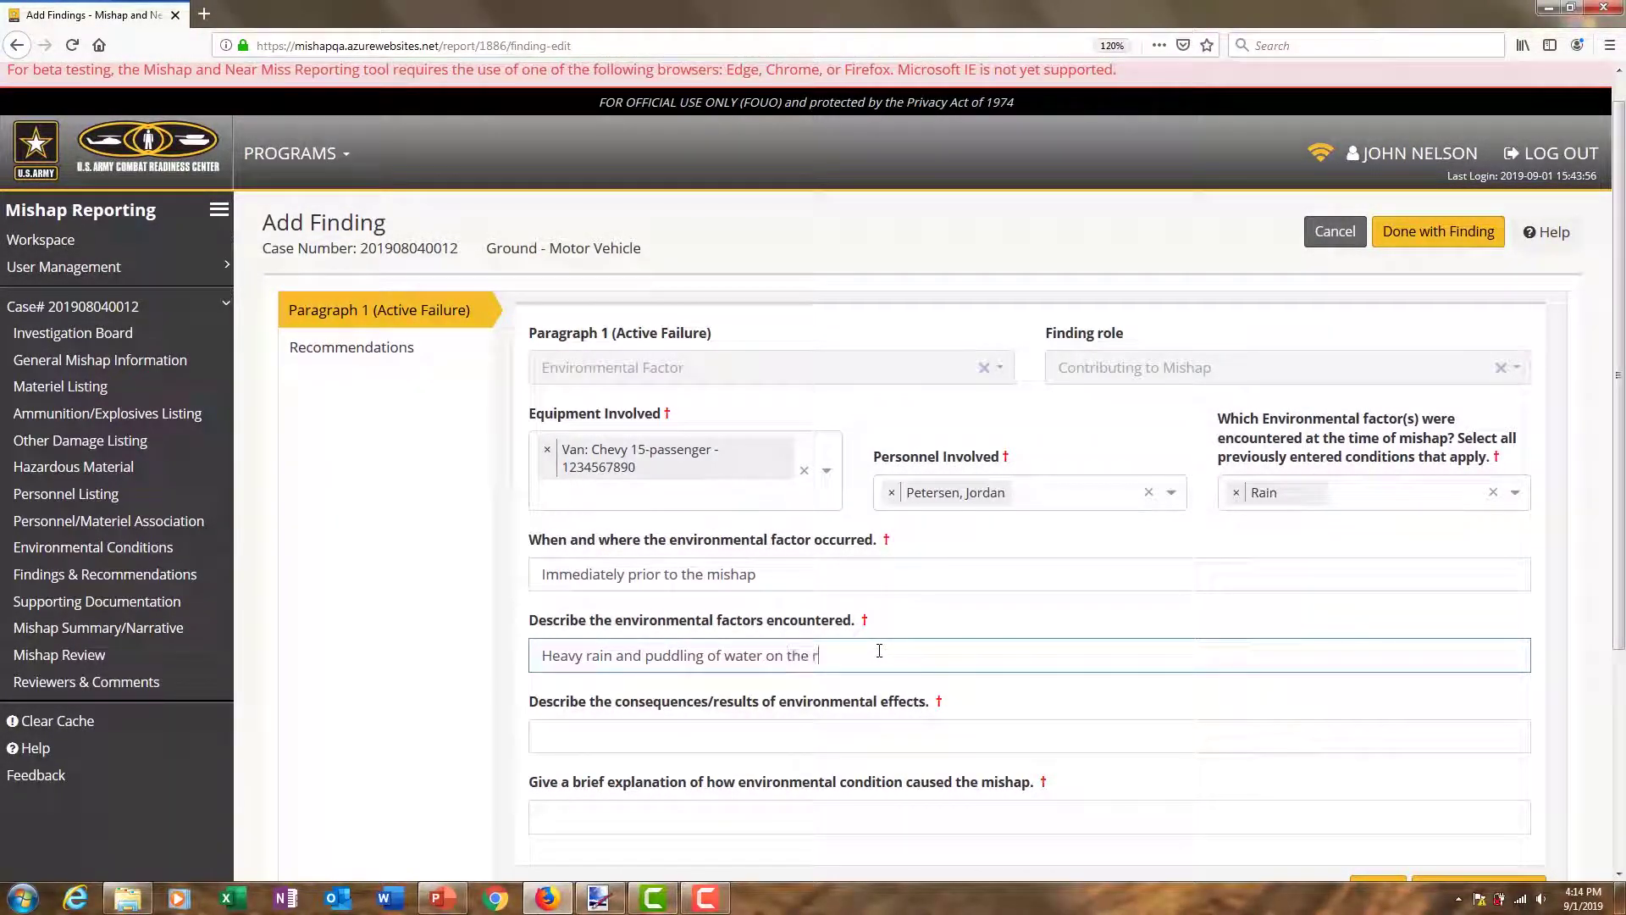
text(oad cont)
key(BackSpace)
key(BackSpace)
key(BackSpace)
text(aused teh)
key(BackSpace)
key(BackSpace)
key(BackSpace)
key(BackSpace)
key(BackSpace)
key(BackSpace)
text(he drive rto lo)
key(BackSpace)
key(BackSpace)
key(BackSpace)
key(BackSpace)
key(BackSpace)
key(BackSpace)
key(BackSpace)
text(r to )
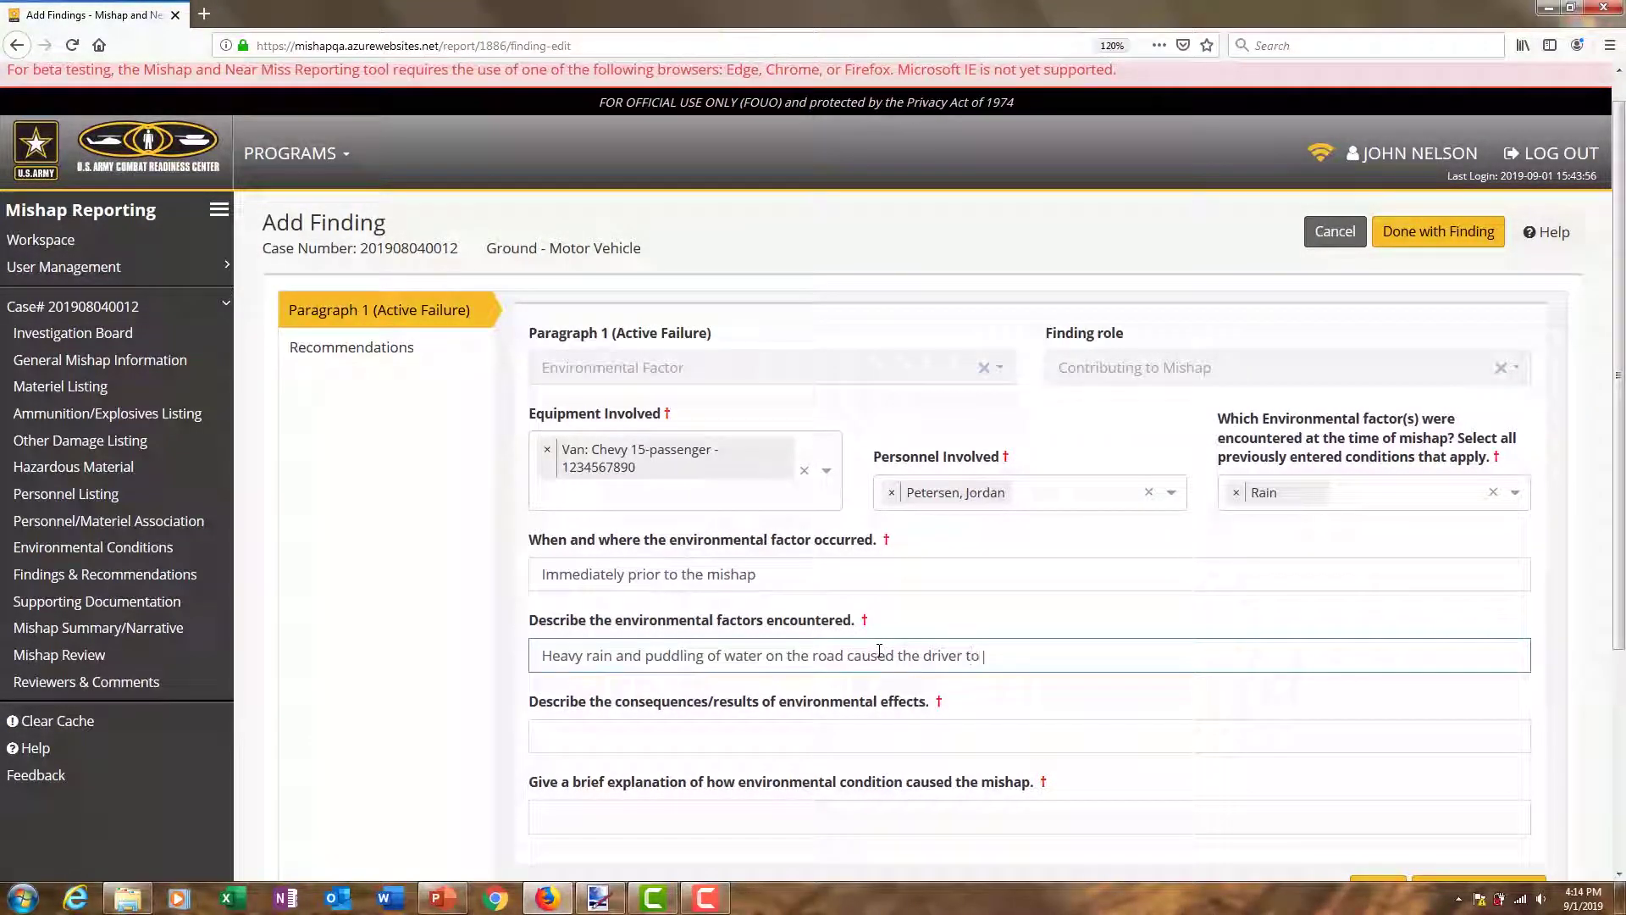
text(lose control)
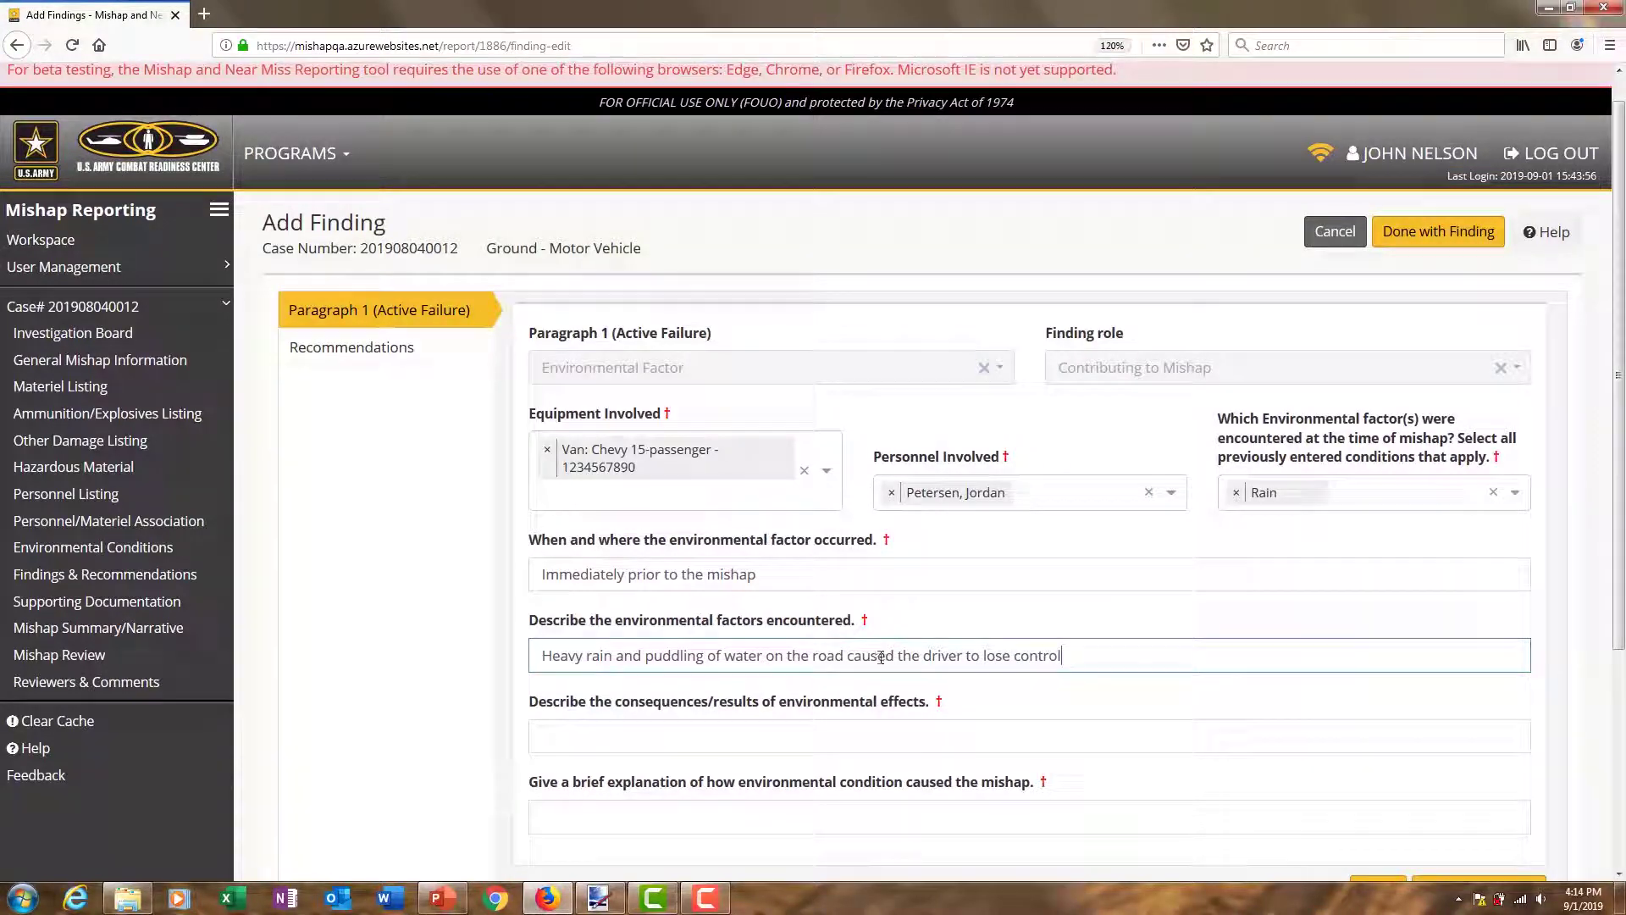
Describe the consequences of the environmental effects as "The soldier lost control of the van and consequently struck a utility pole"
click(869, 738)
text(The sold)
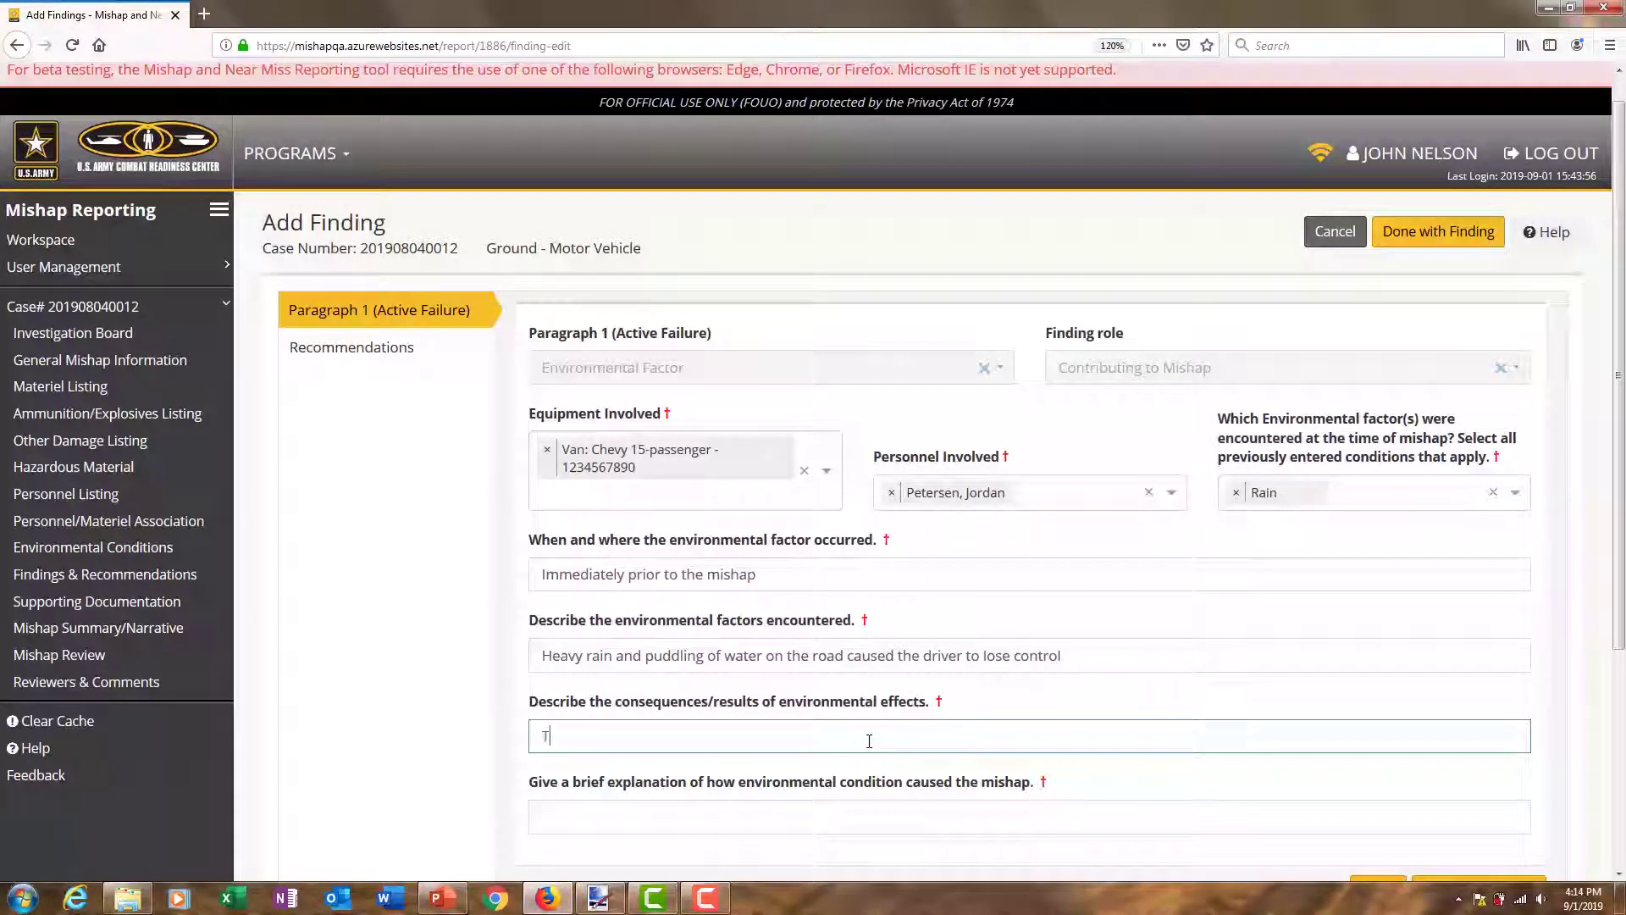
key(BackSpace)
key(BackSpace)
key(BackSpace)
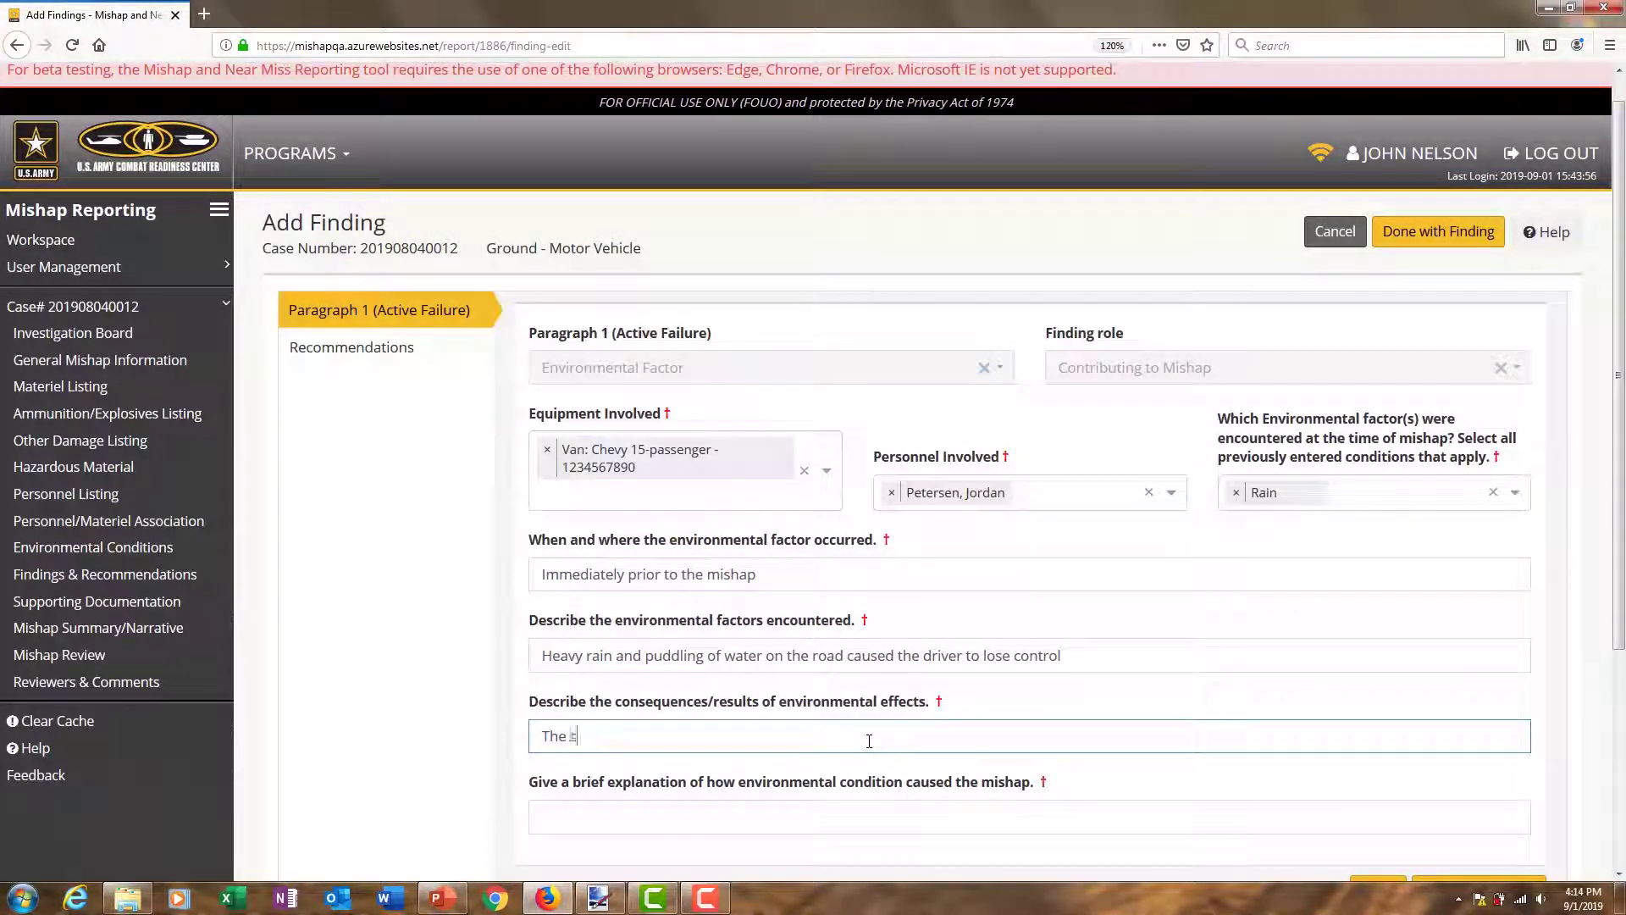
text(soldier lost control of )
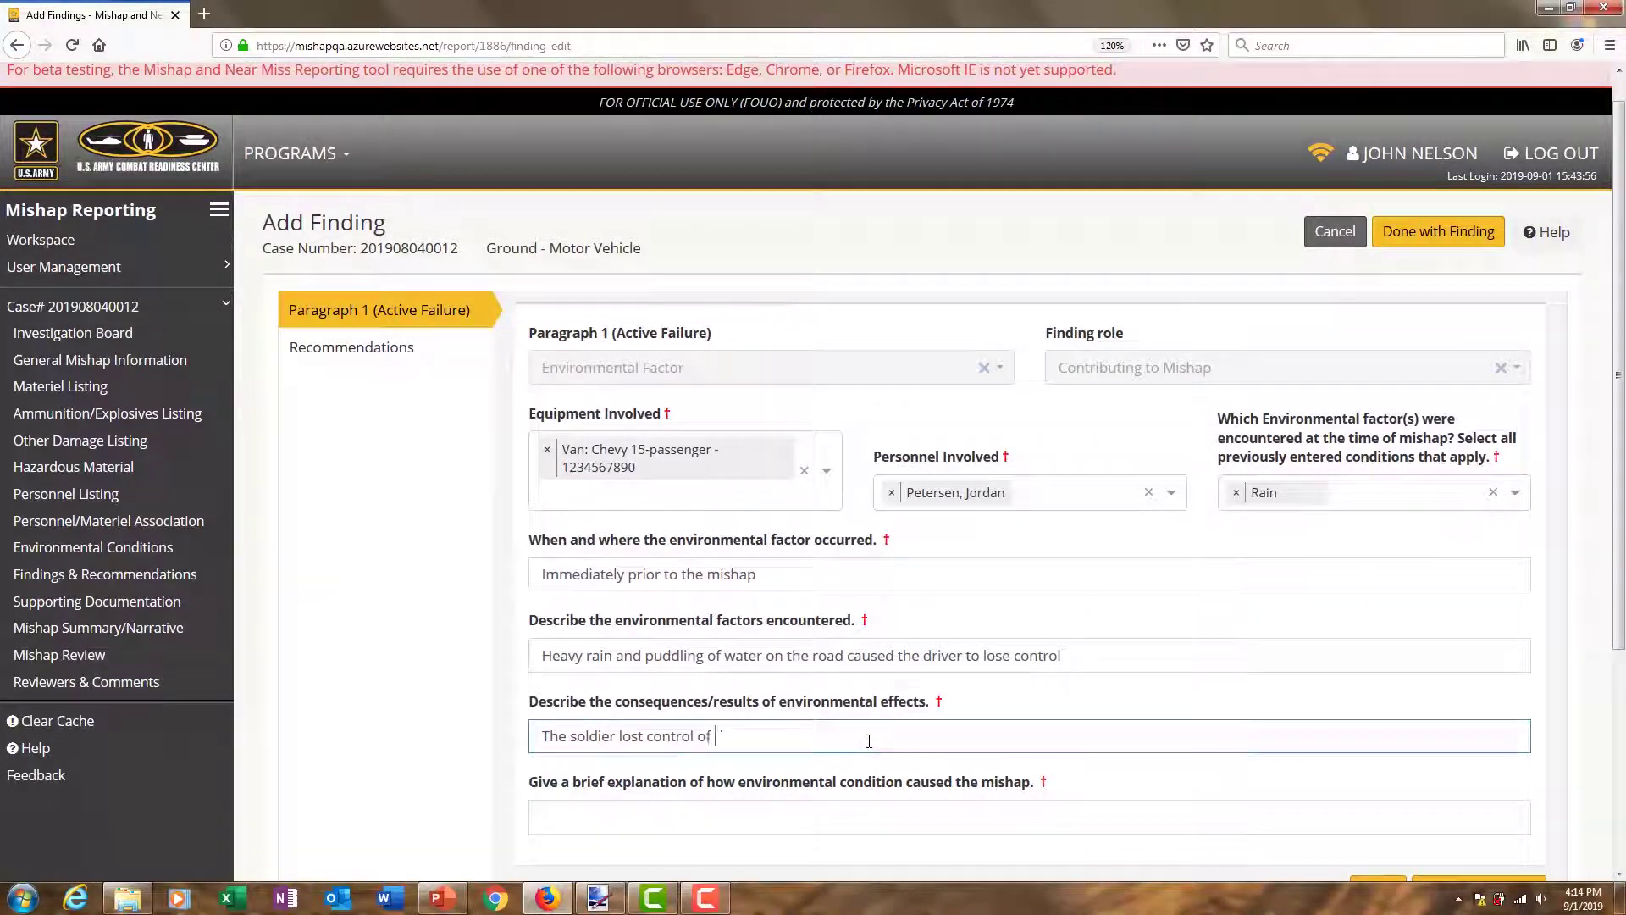
text(the van and)
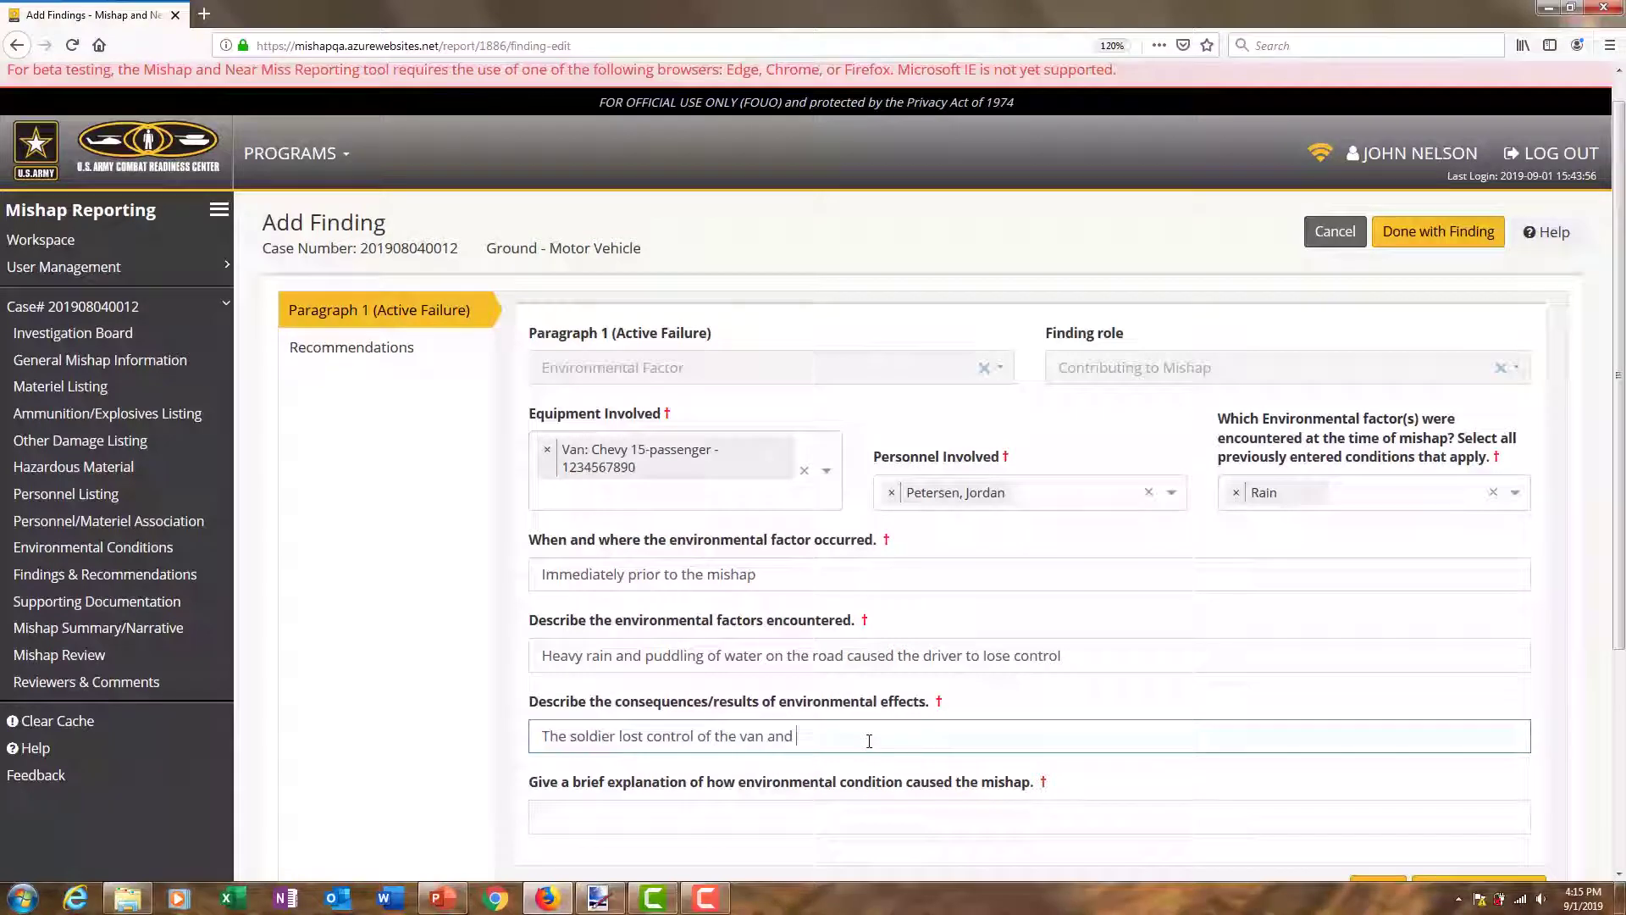
text( consequ)
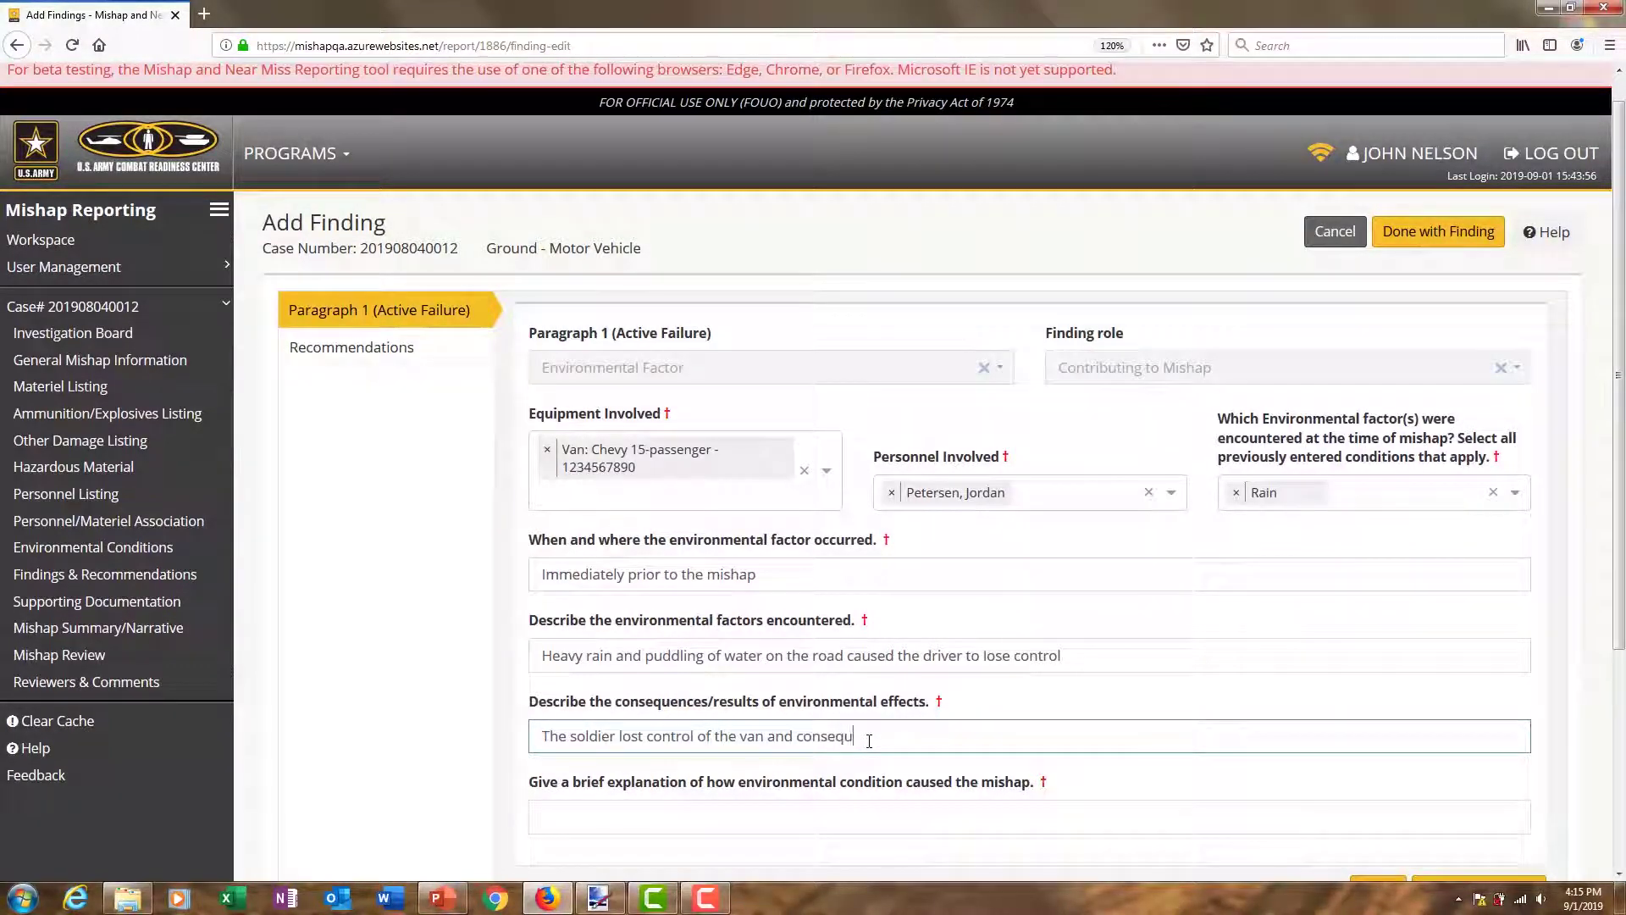
text(ently struck a utility pole)
Explain the mishap's cause as "The heavy rain caused a hazardous condition that led to hydroplaning", and save and continue to the recommendations
click(886, 813)
text(The h)
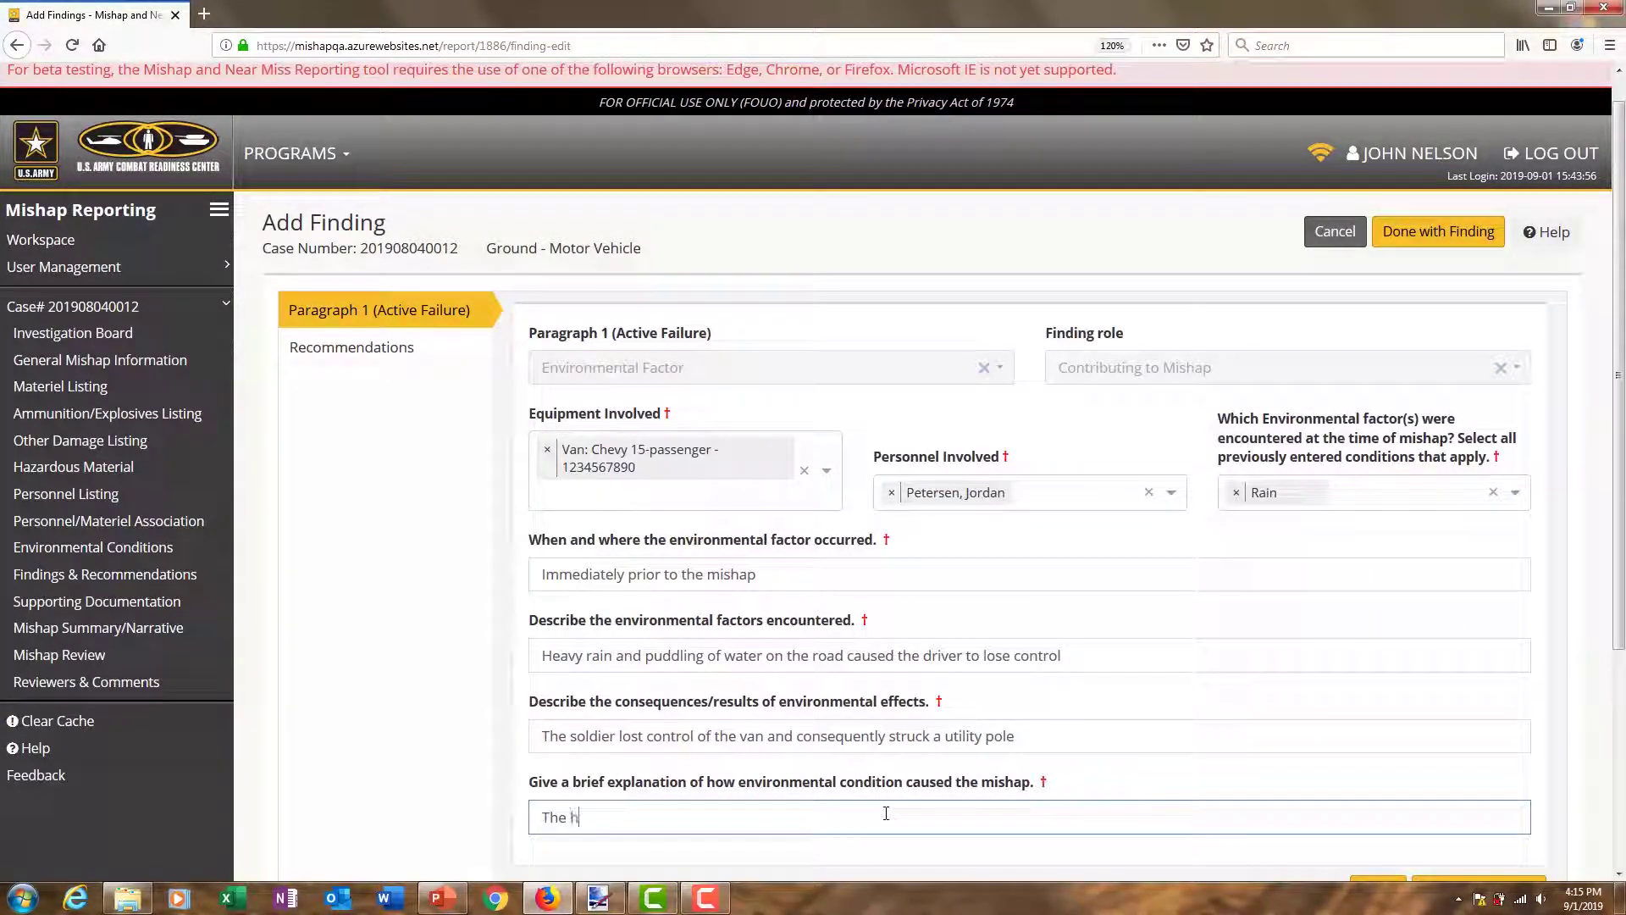
text(eavy rain)
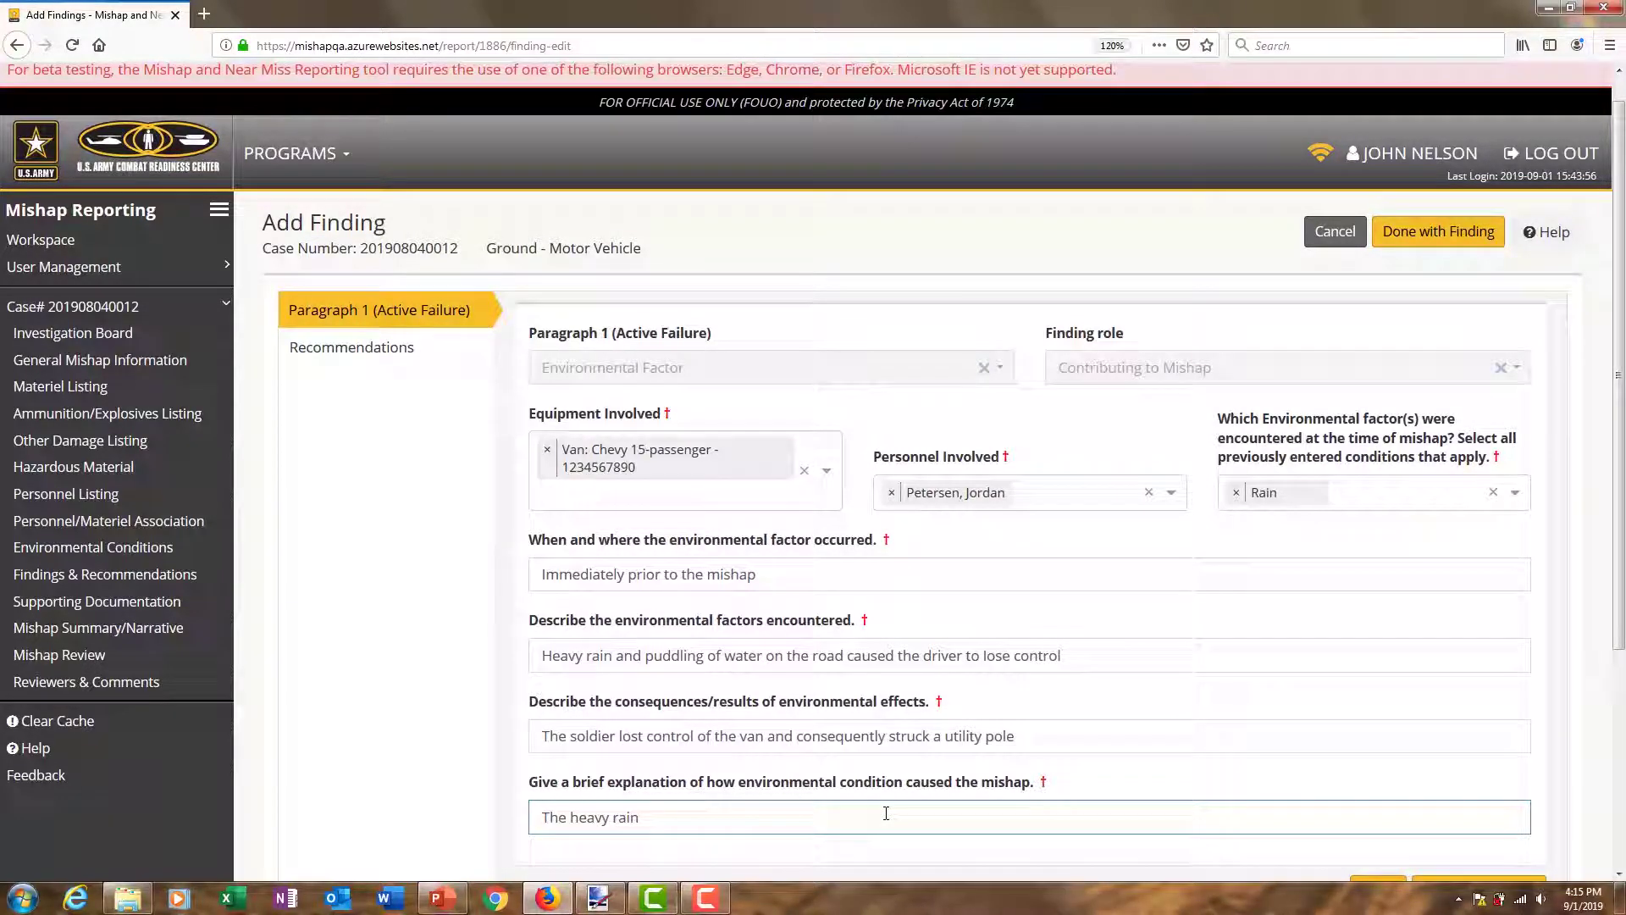
text( caused a hazardous)
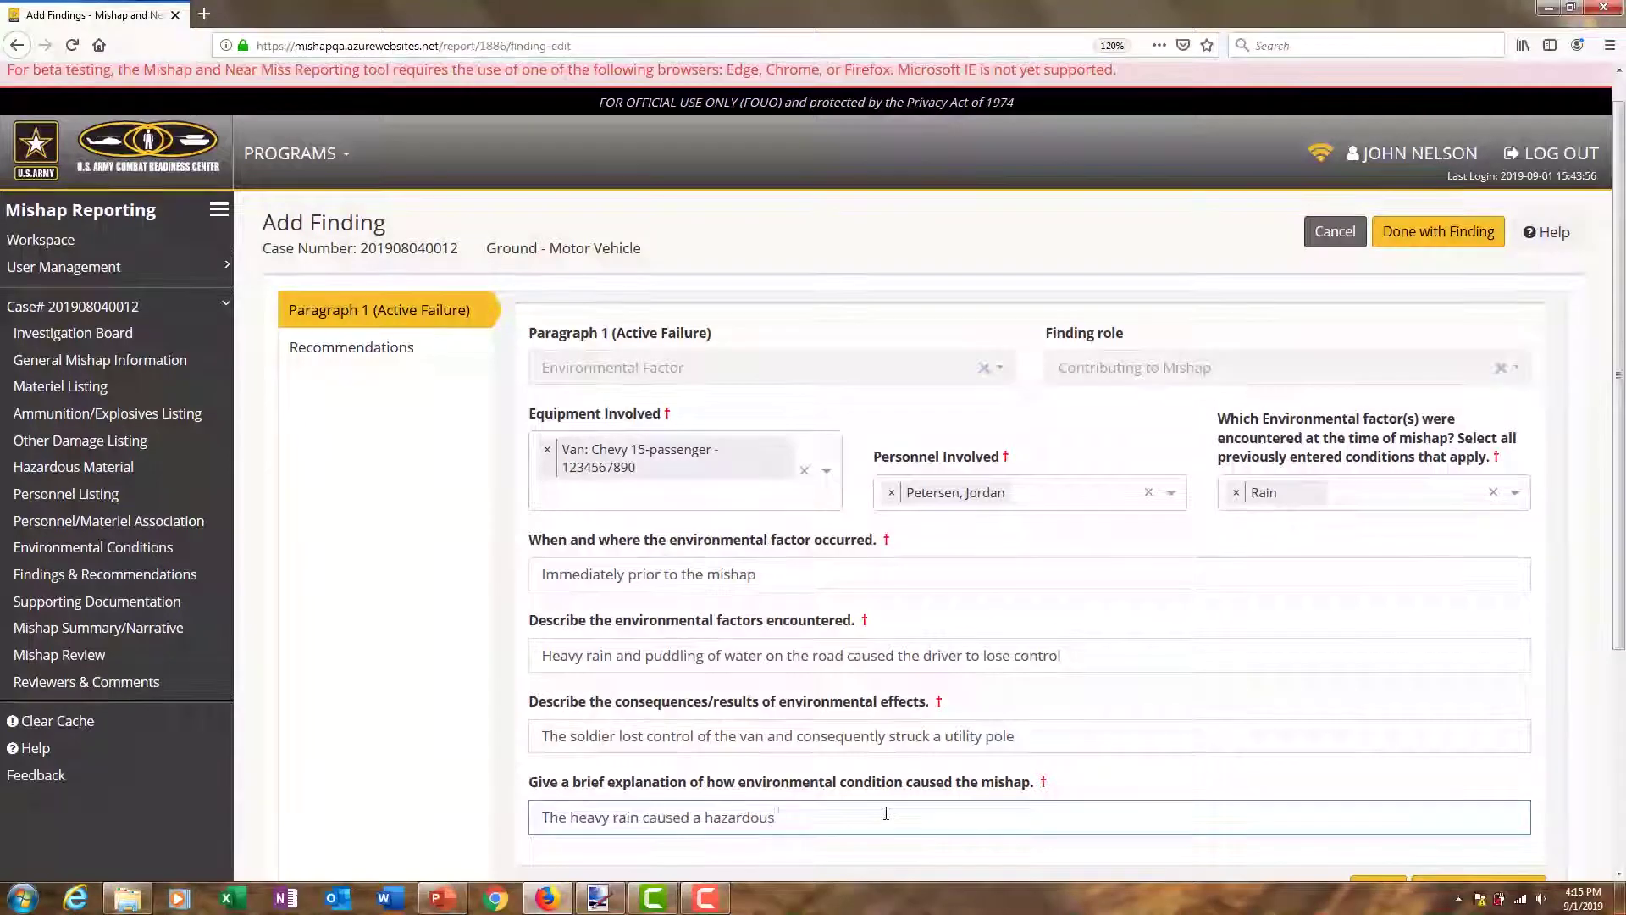
text( conditoins)
key(BackSpace)
key(BackSpace)
key(BackSpace)
key(BackSpace)
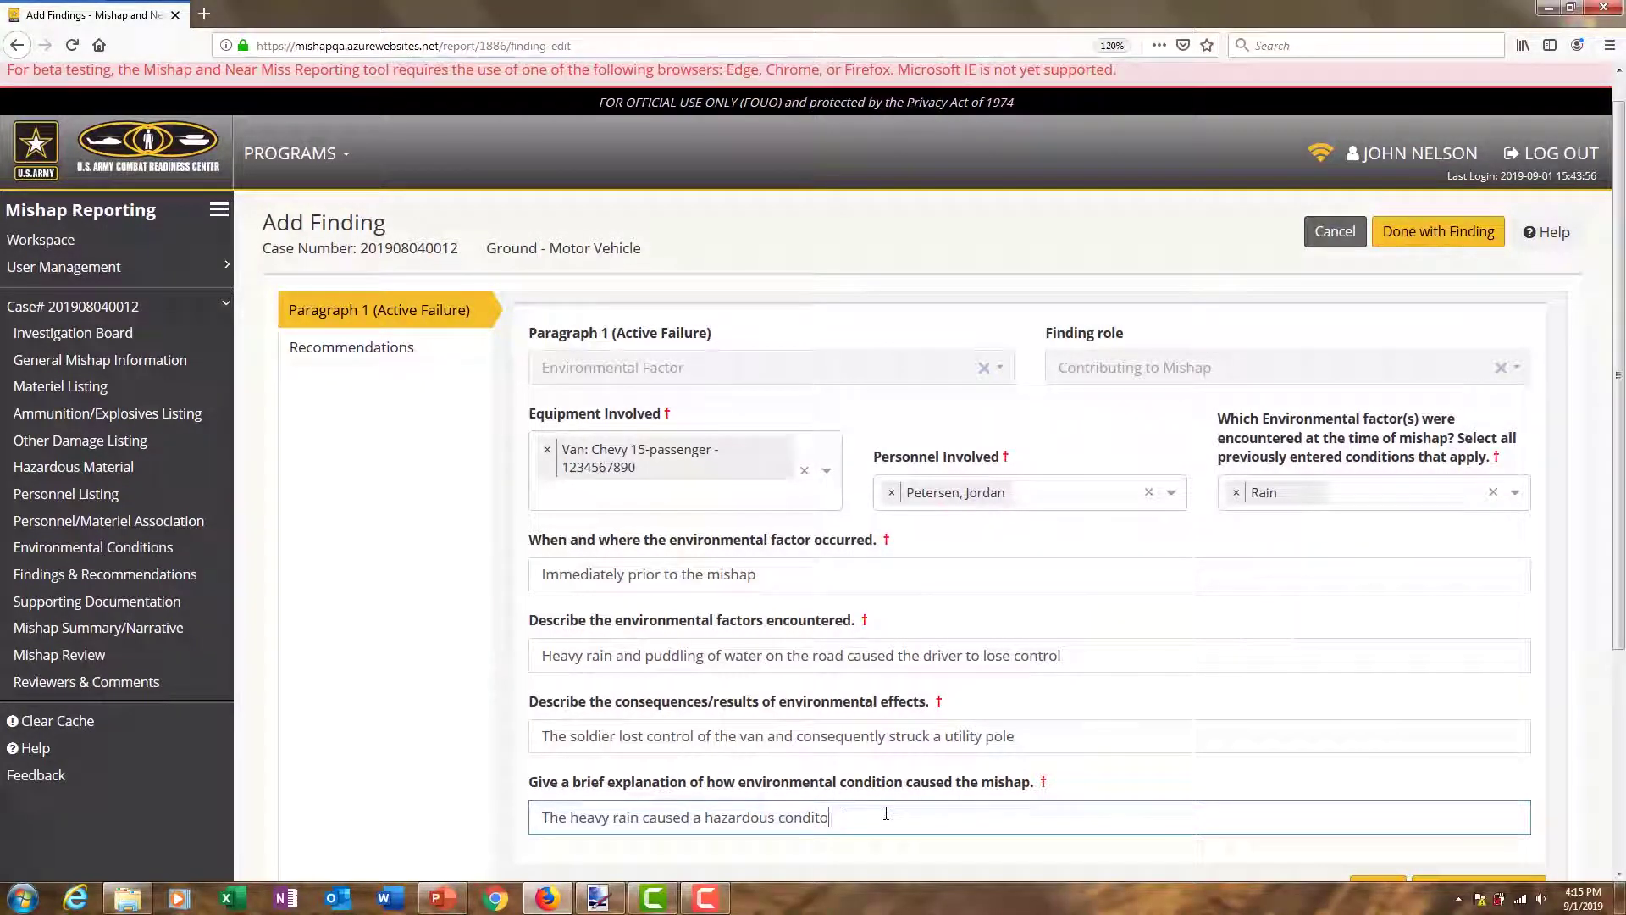
text(ion that led to hydropla)
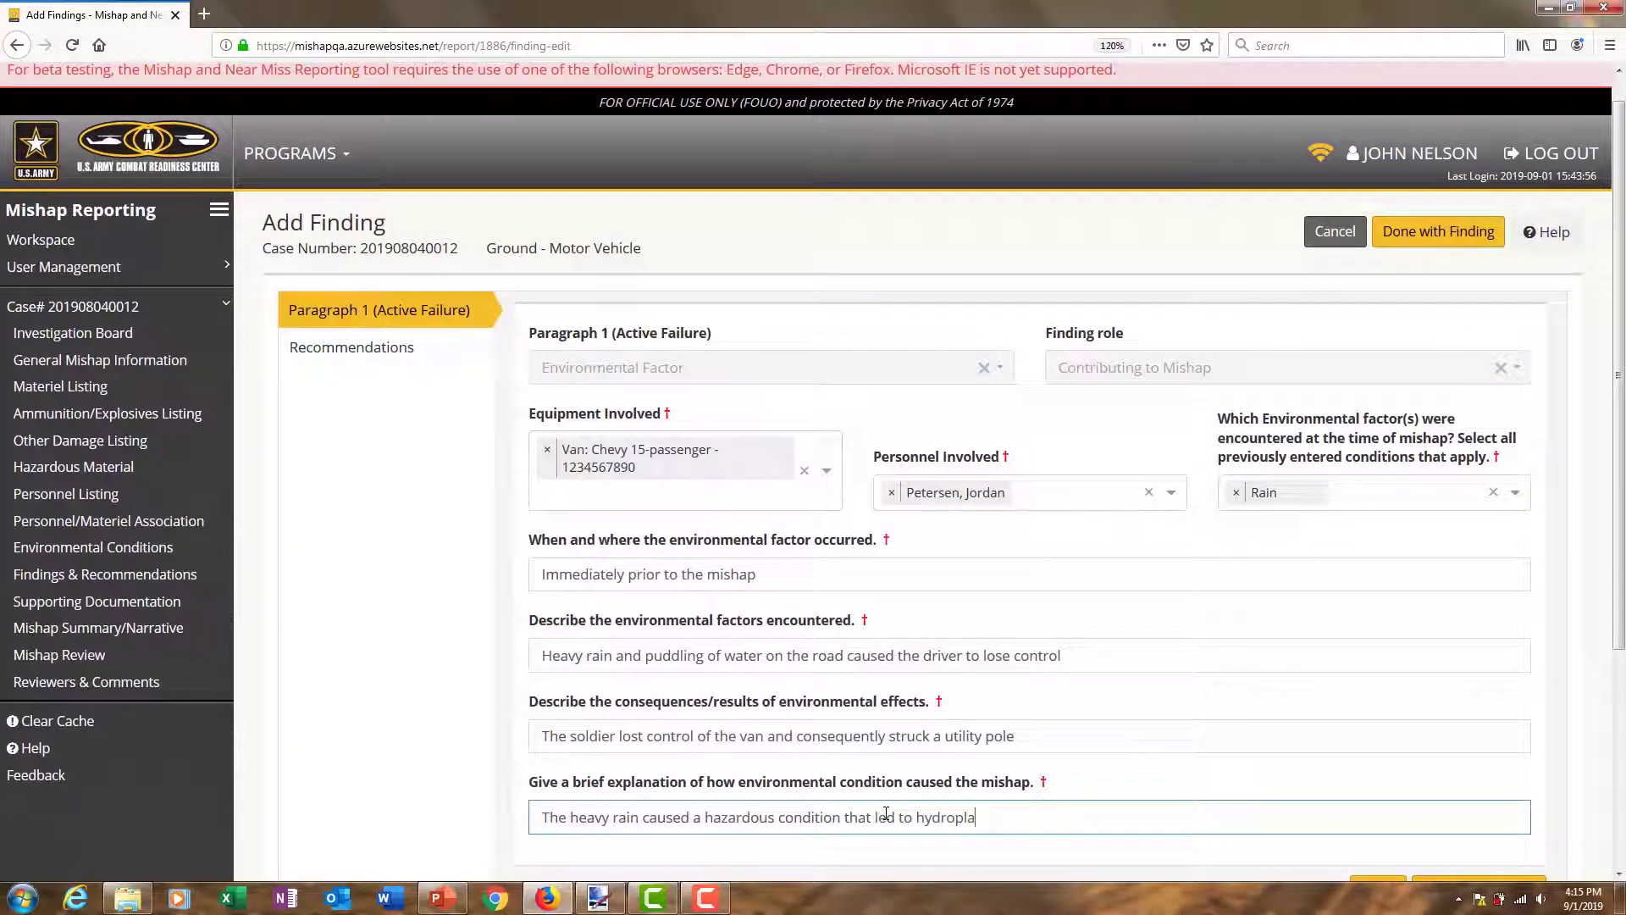
text(ning)
click(1084, 700)
scroll(1049, 699, down, 2)
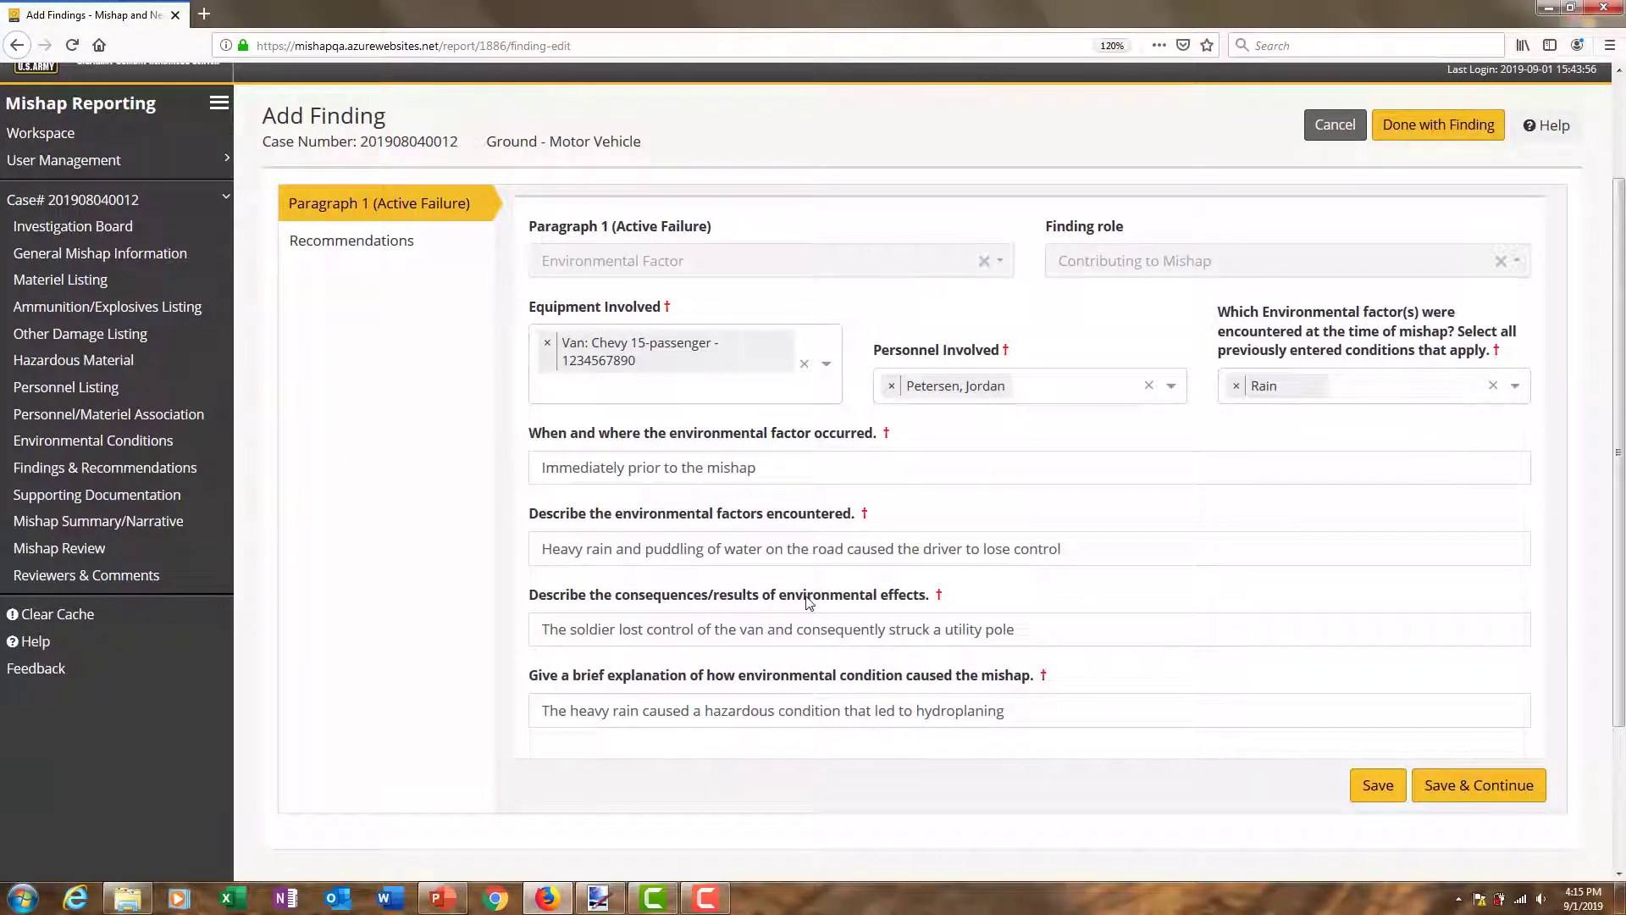
click(1464, 792)
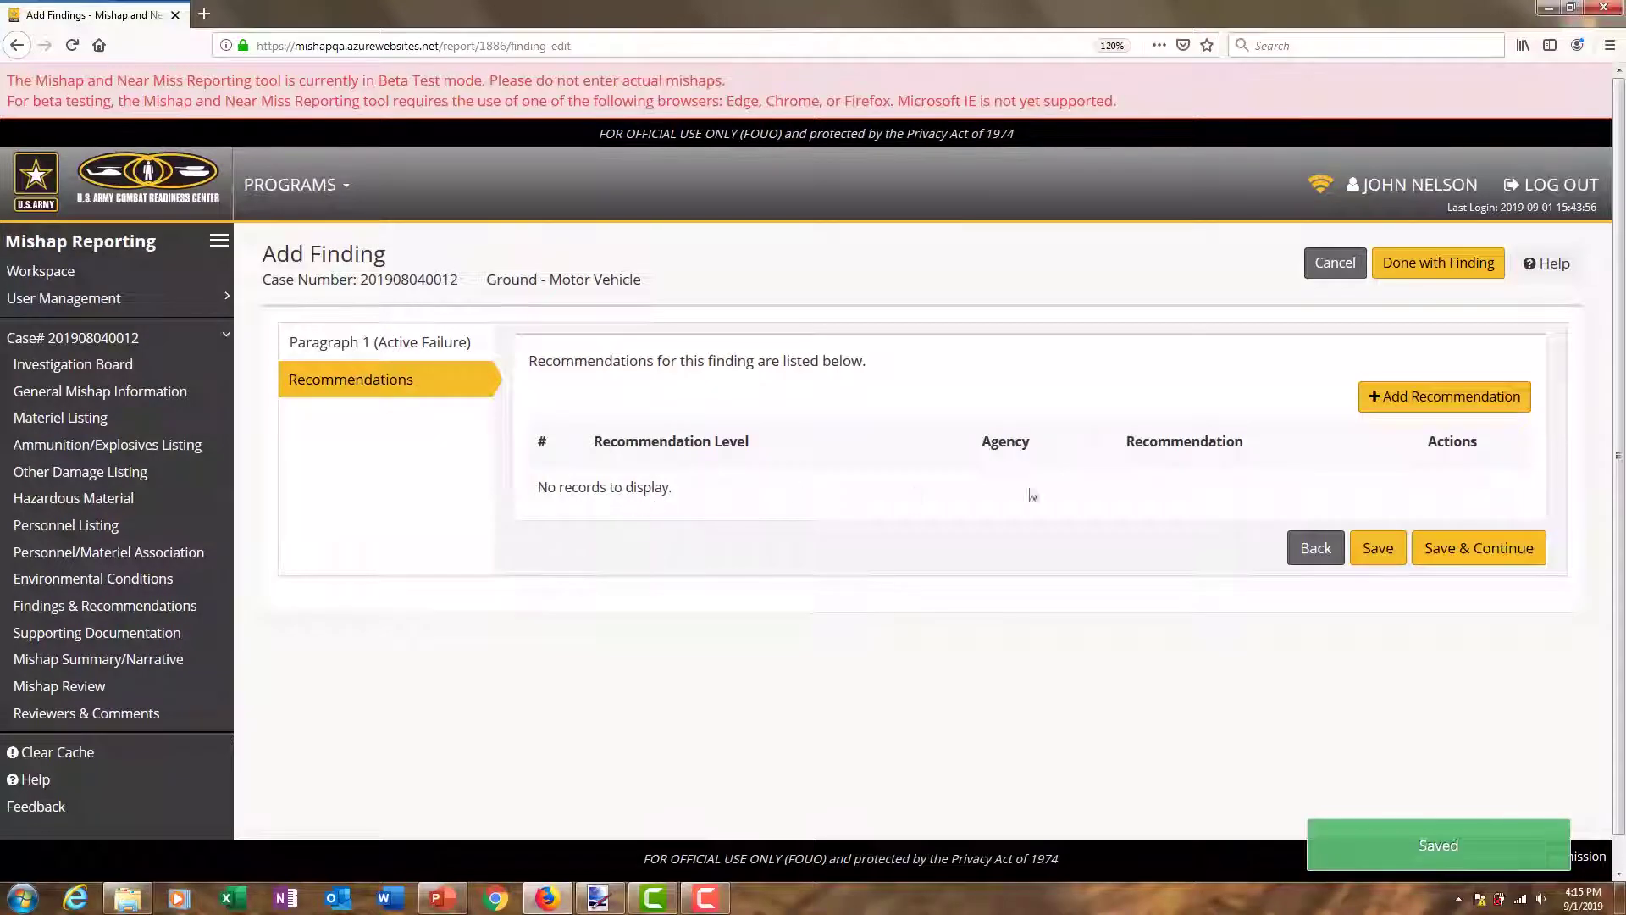
Start a recommendation for the finding with the recommendation level Unknown, and cancel it without entering any text
click(1406, 400)
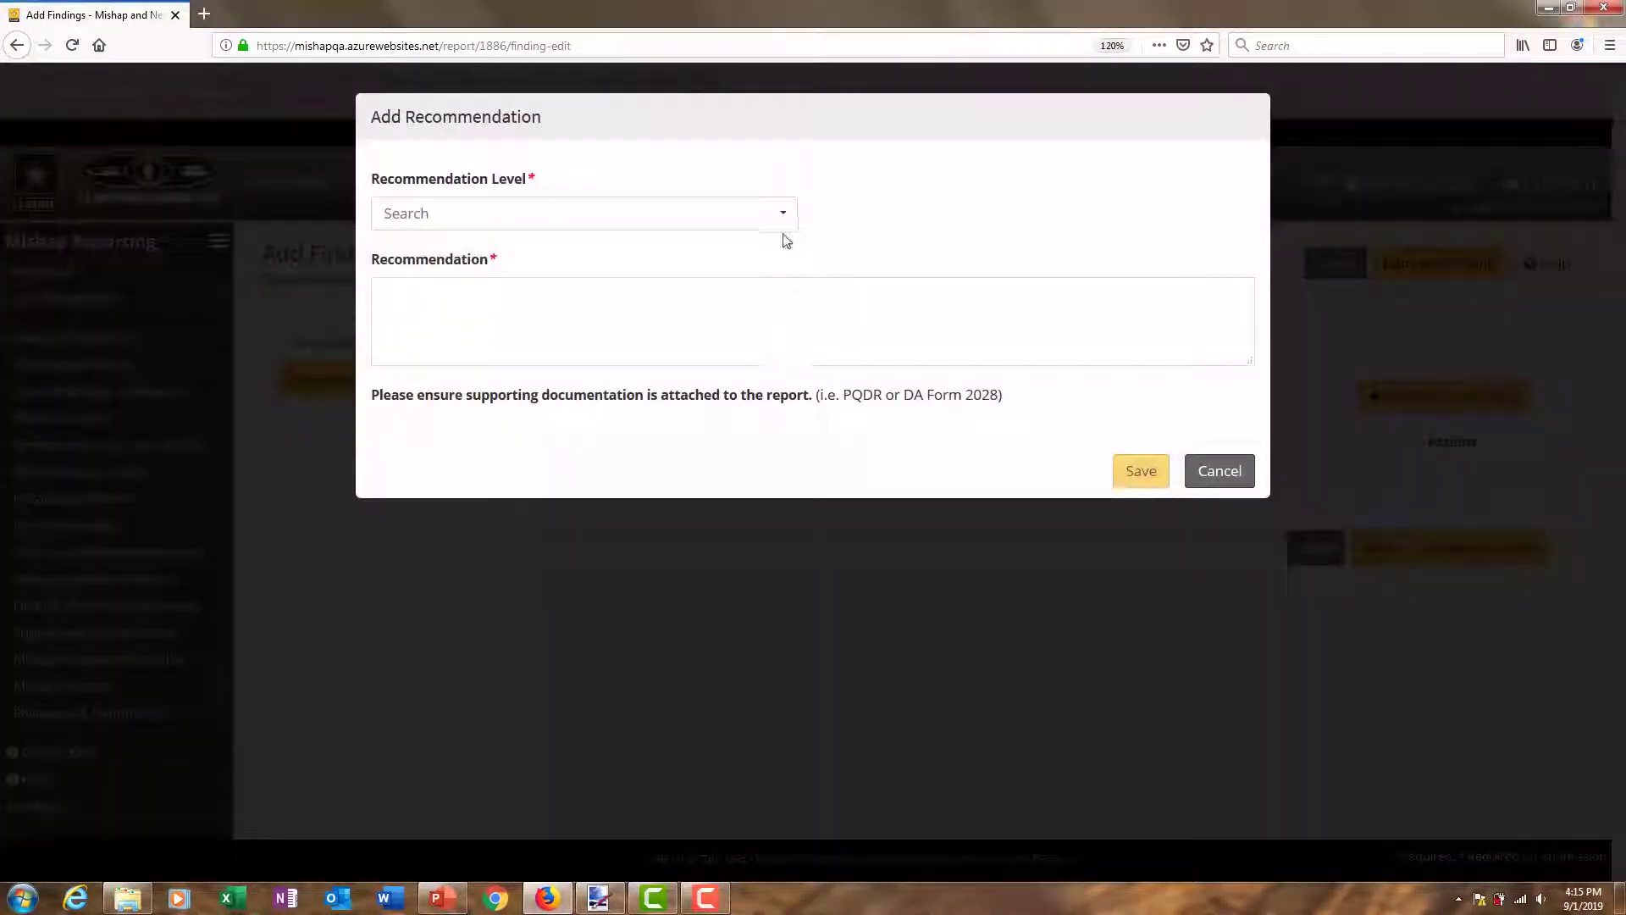
click(780, 216)
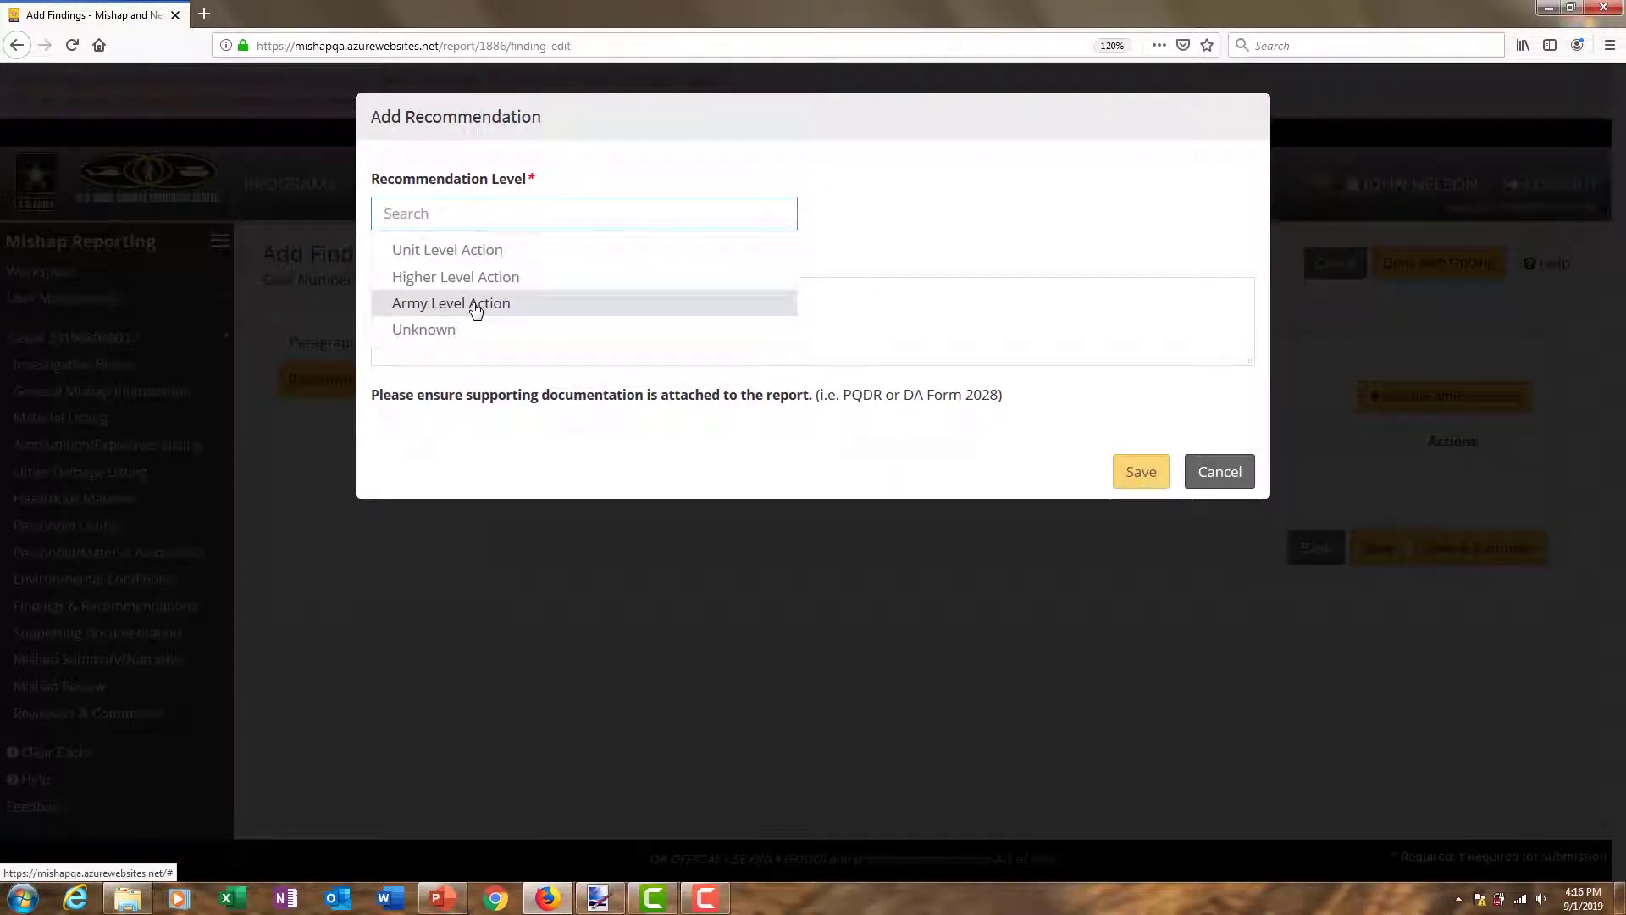
click(436, 332)
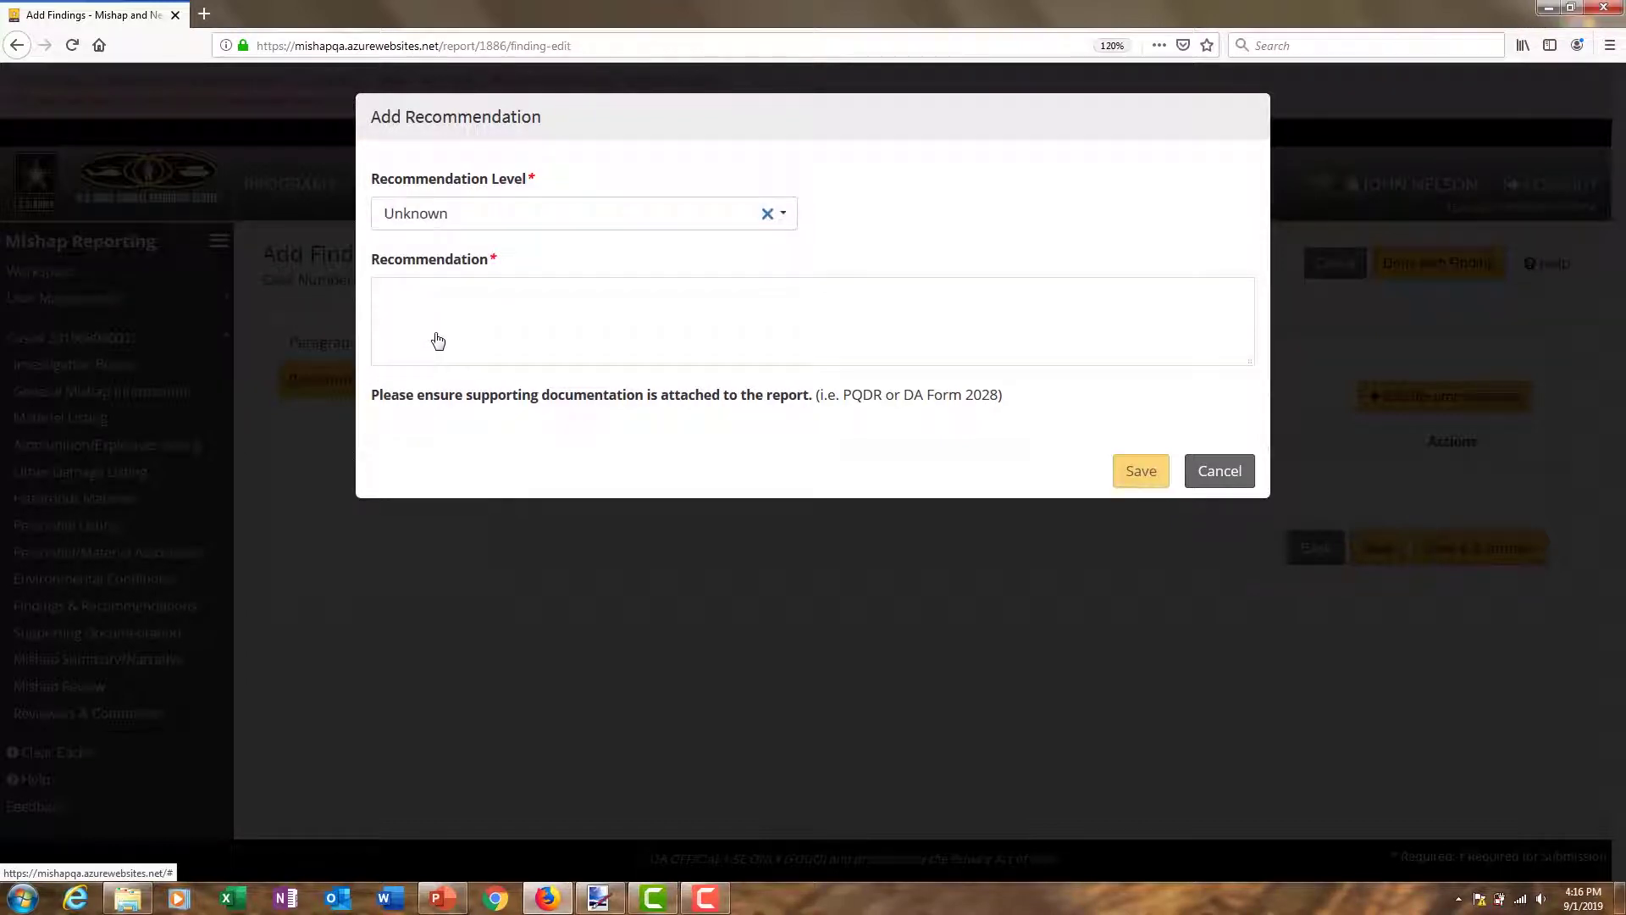
click(446, 301)
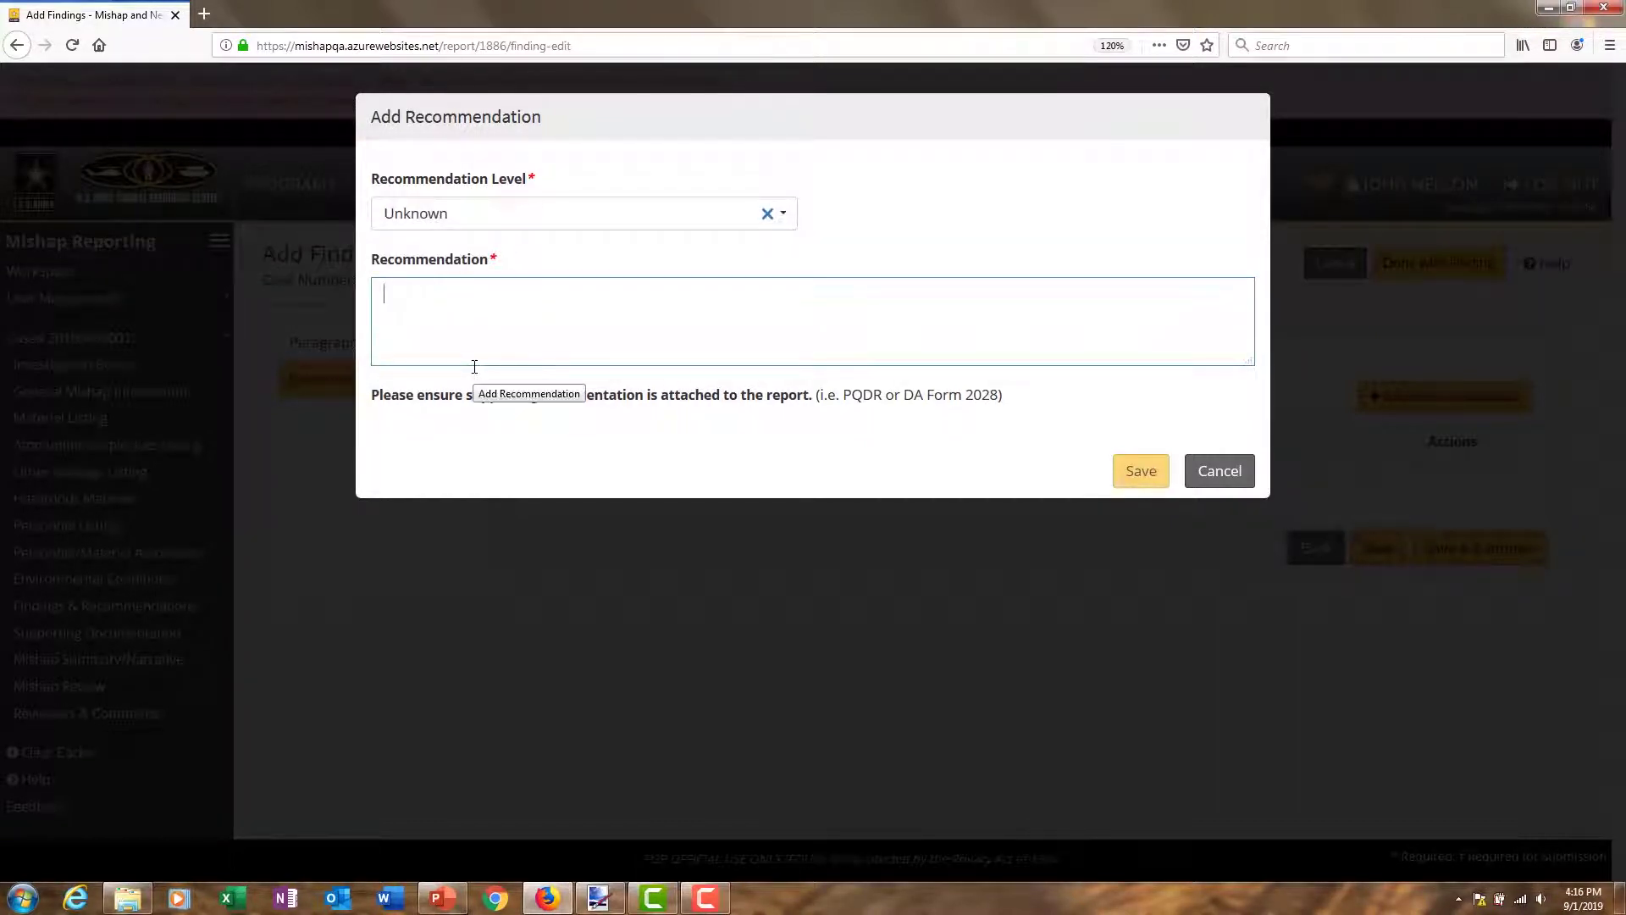
click(1220, 472)
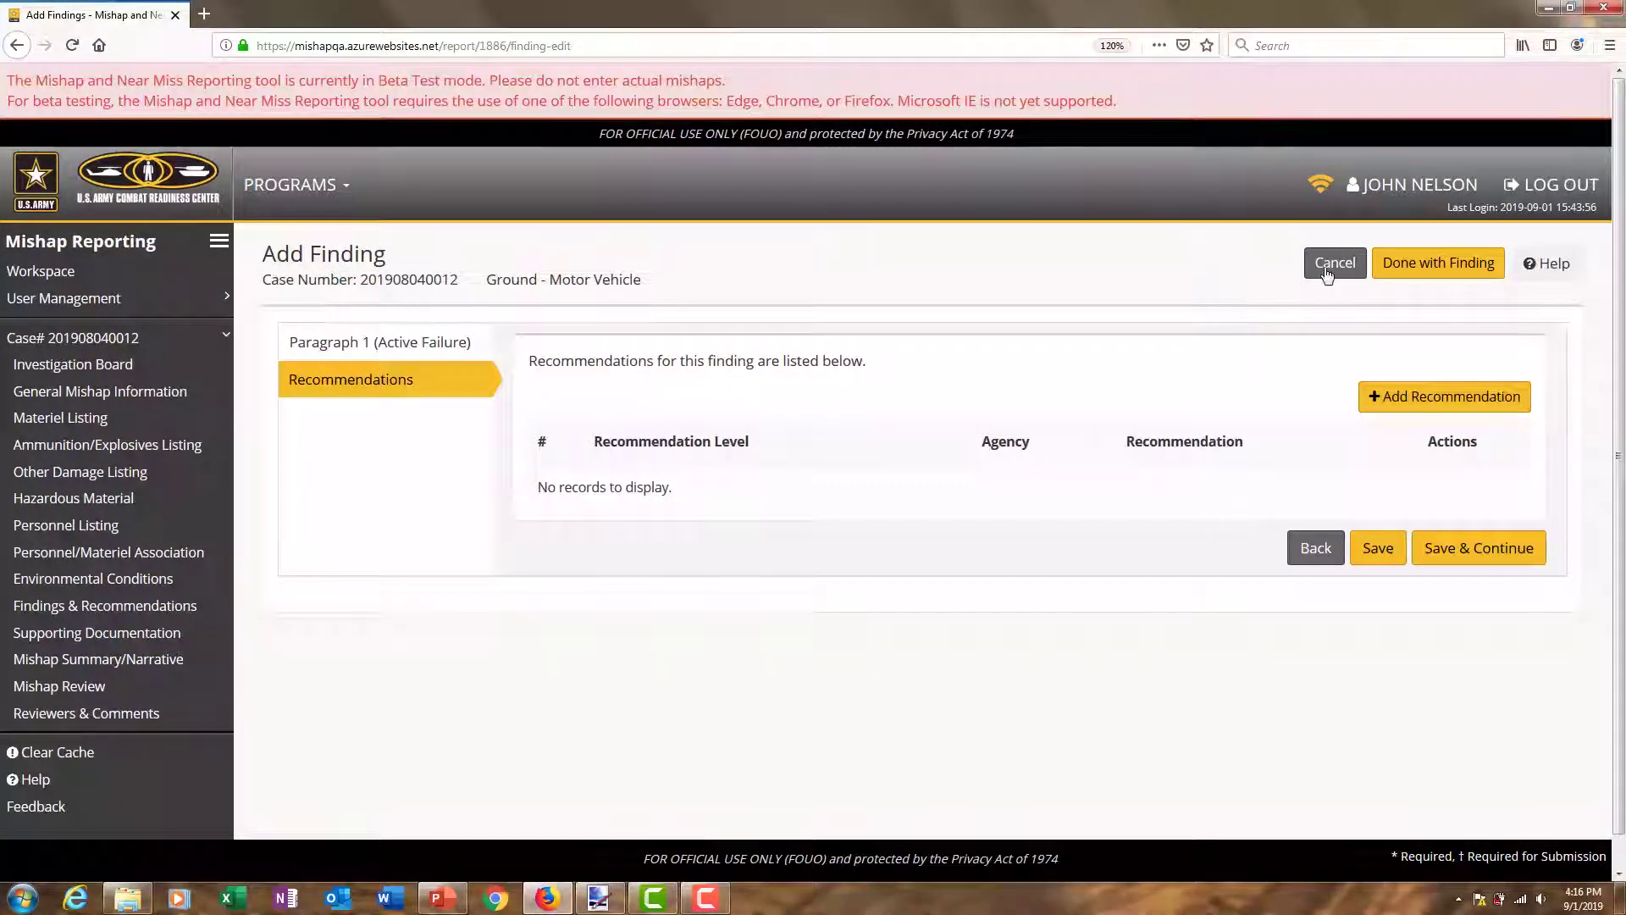
Save the finding without a recommendation and continue
click(1453, 559)
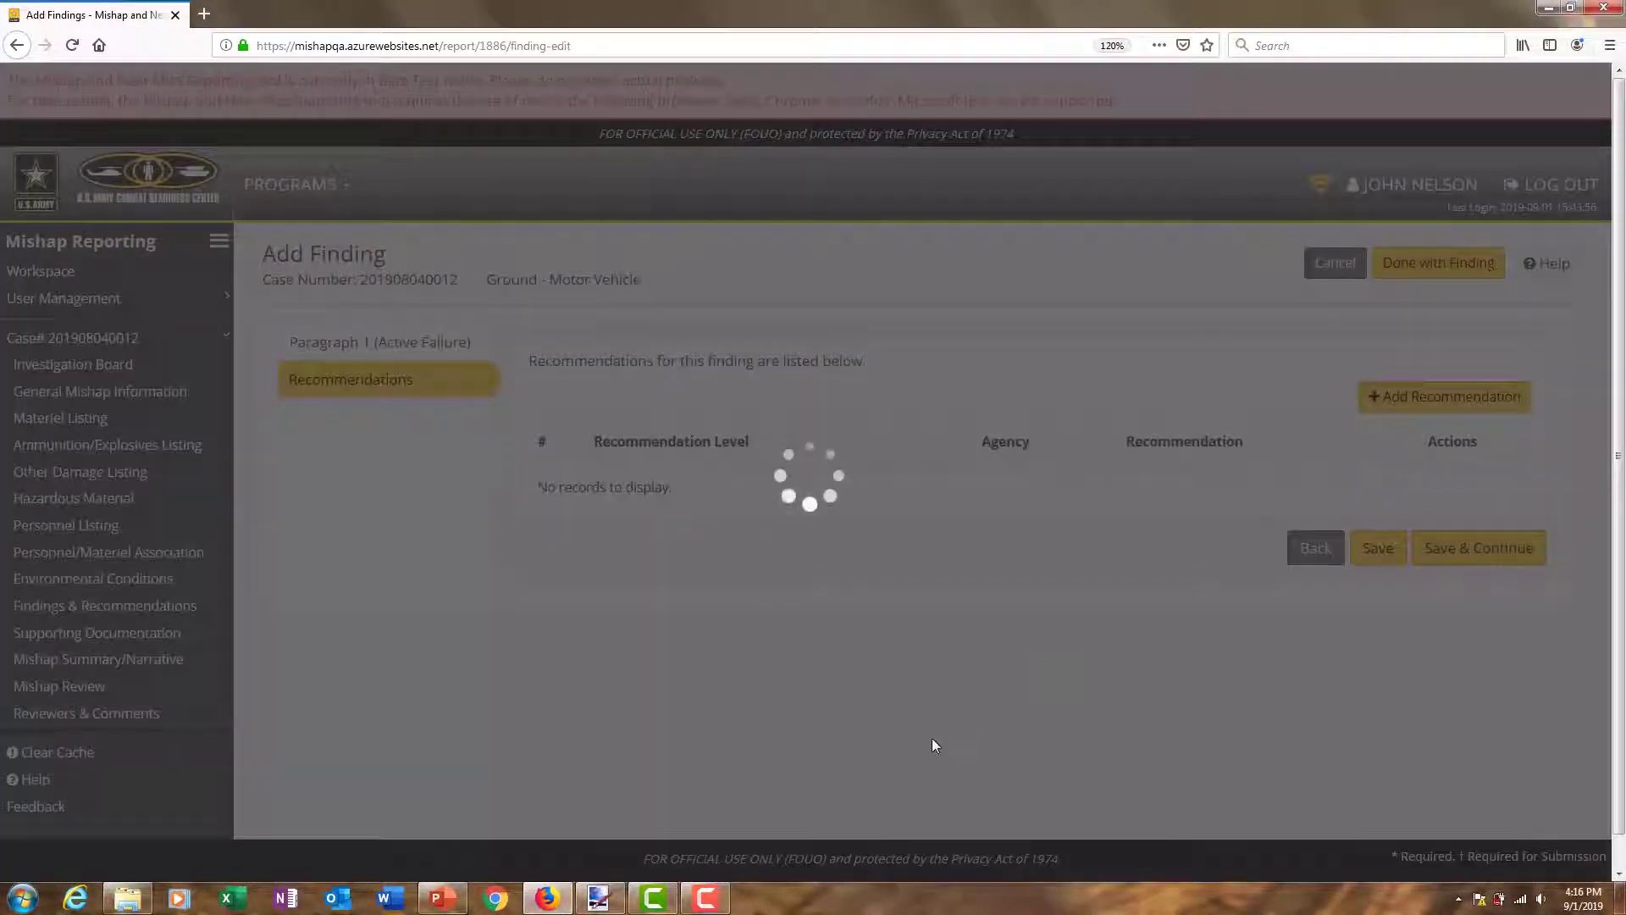